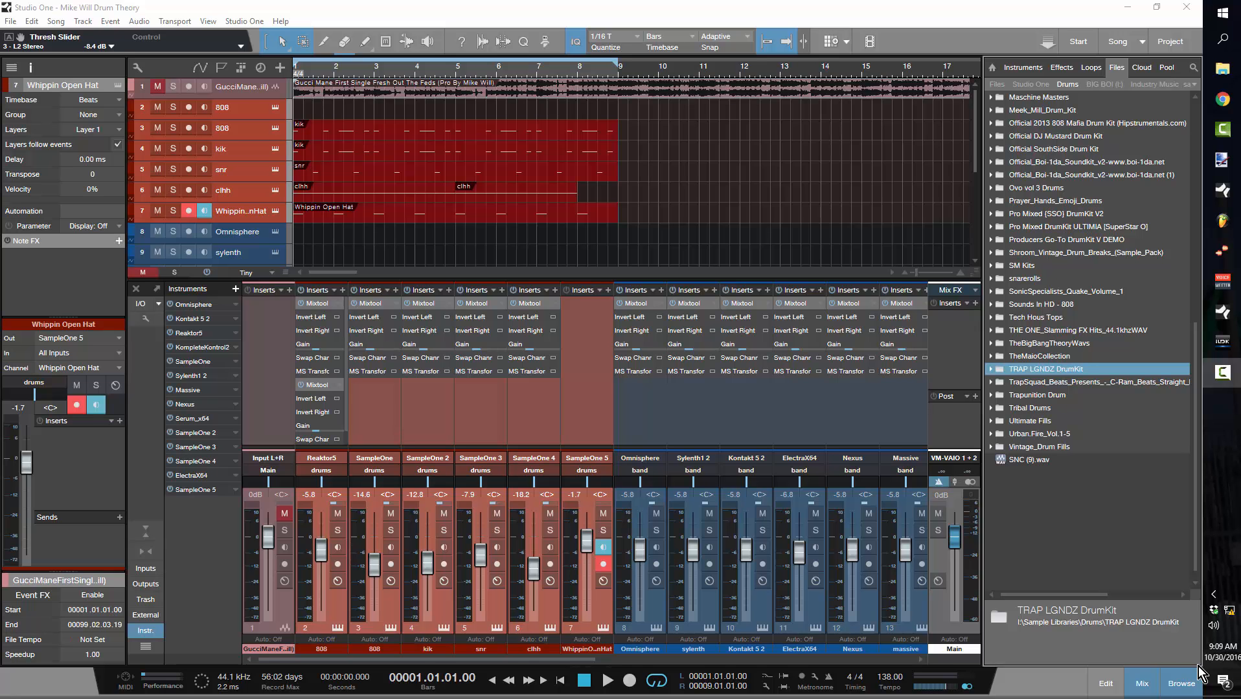
Step: Remove the Gucci Mane reference audio track from the top of the arrangement
right_click(244, 84)
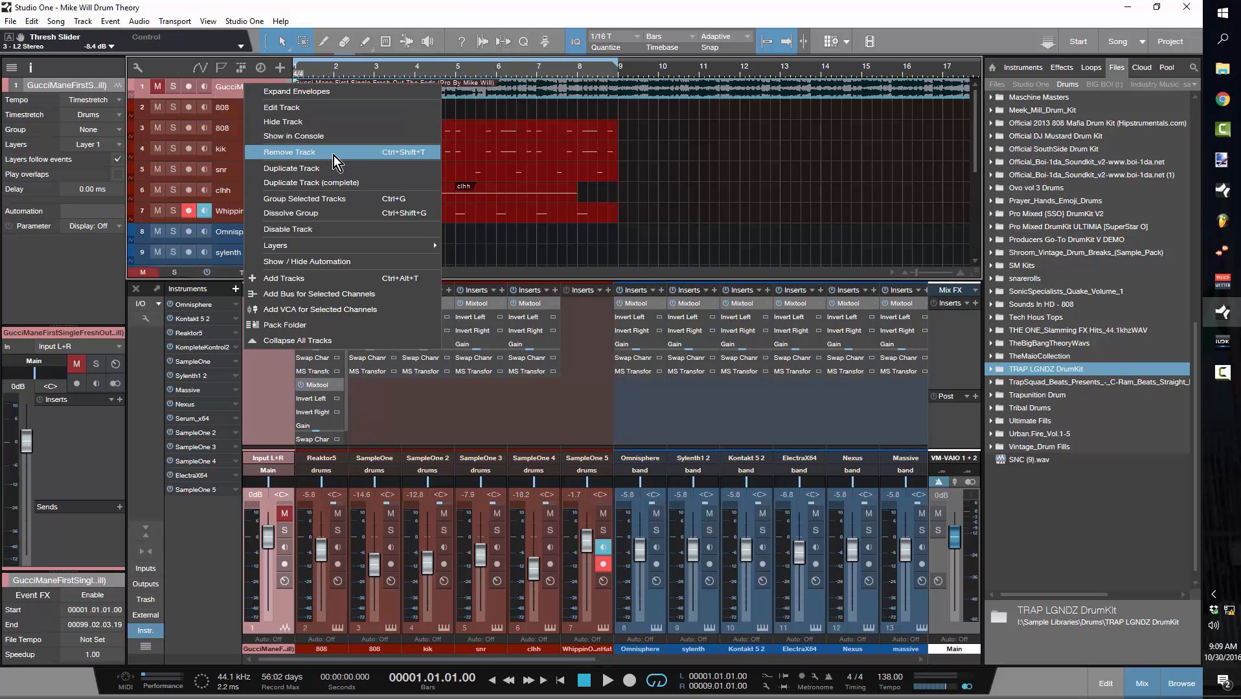
left_click(329, 129)
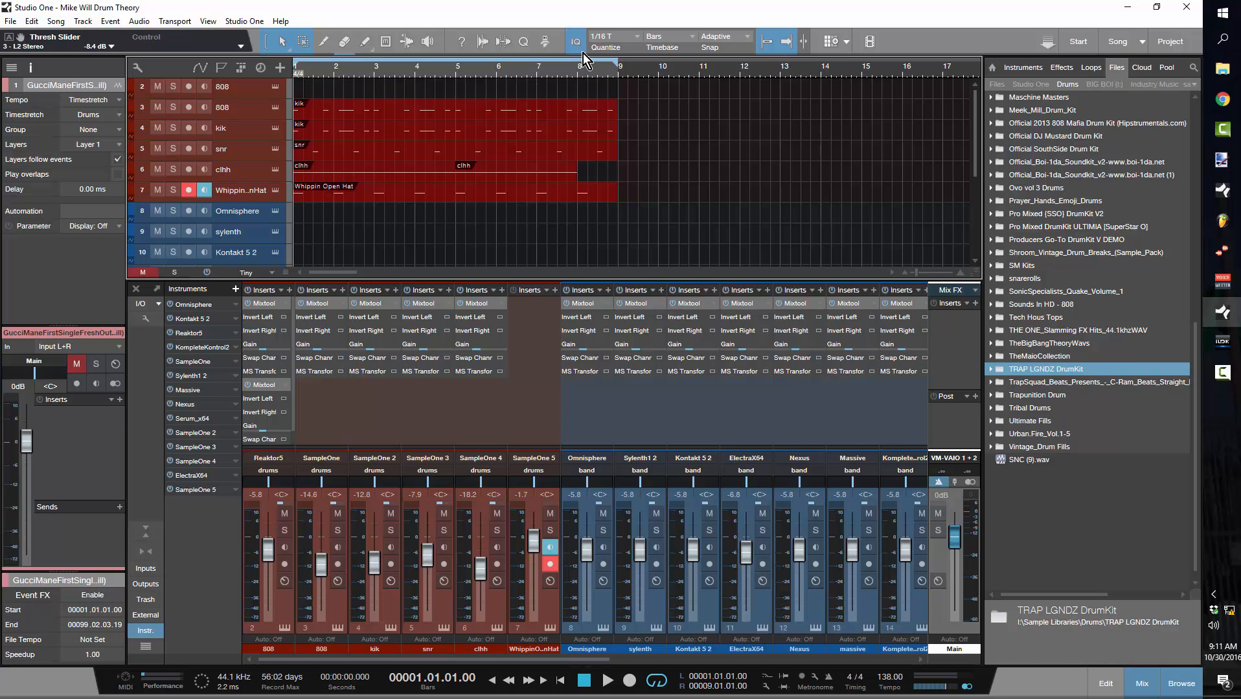
Step: Play back the looped drum pattern to listen to it with the mixer's bus channels in view
left_click_drag(417, 660, 841, 657)
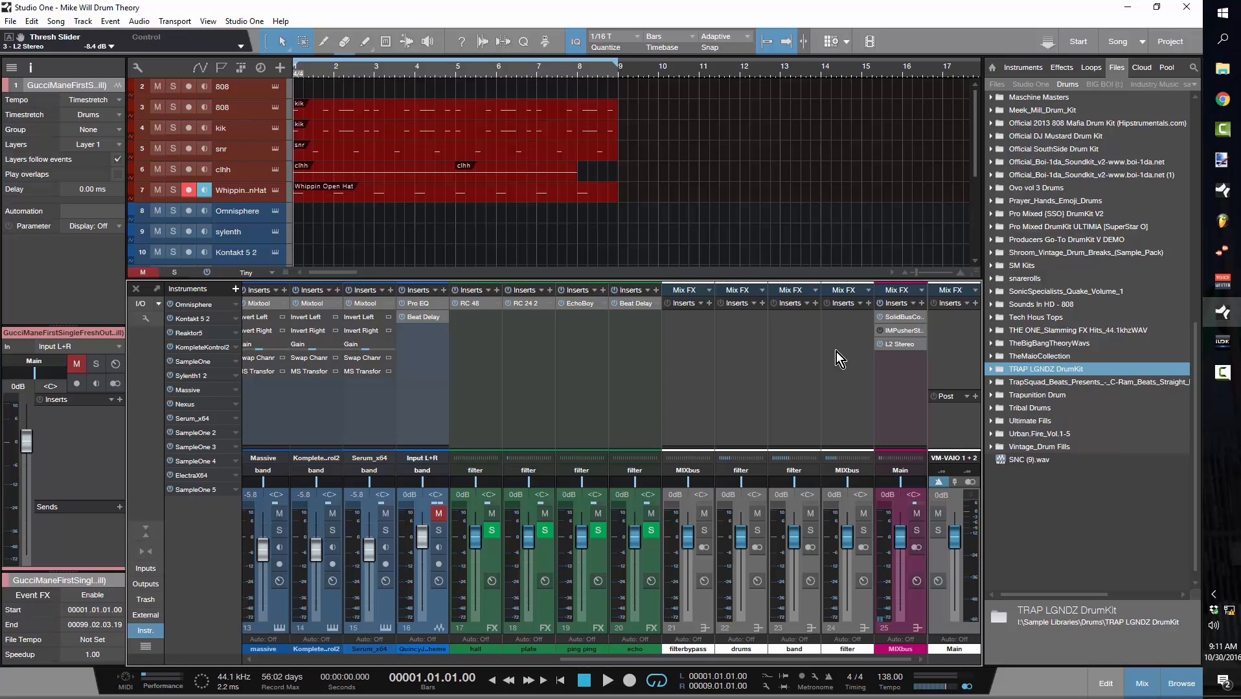
left_click_drag(679, 203, 720, 176)
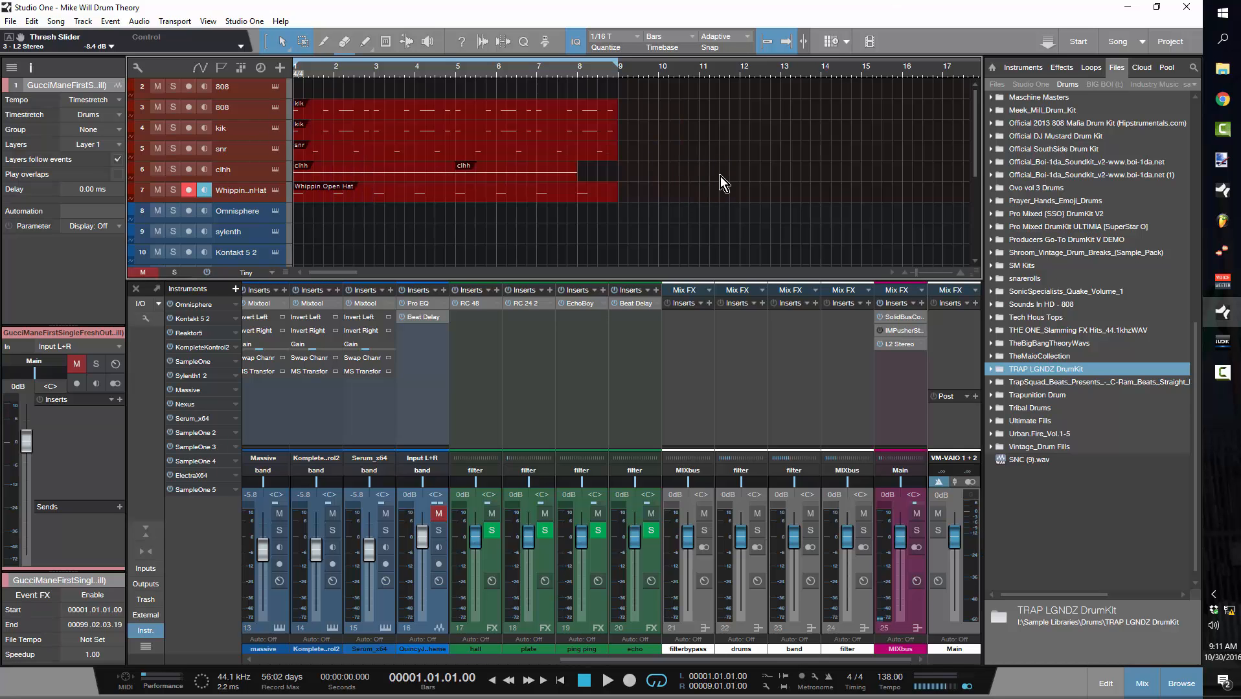
key("space")
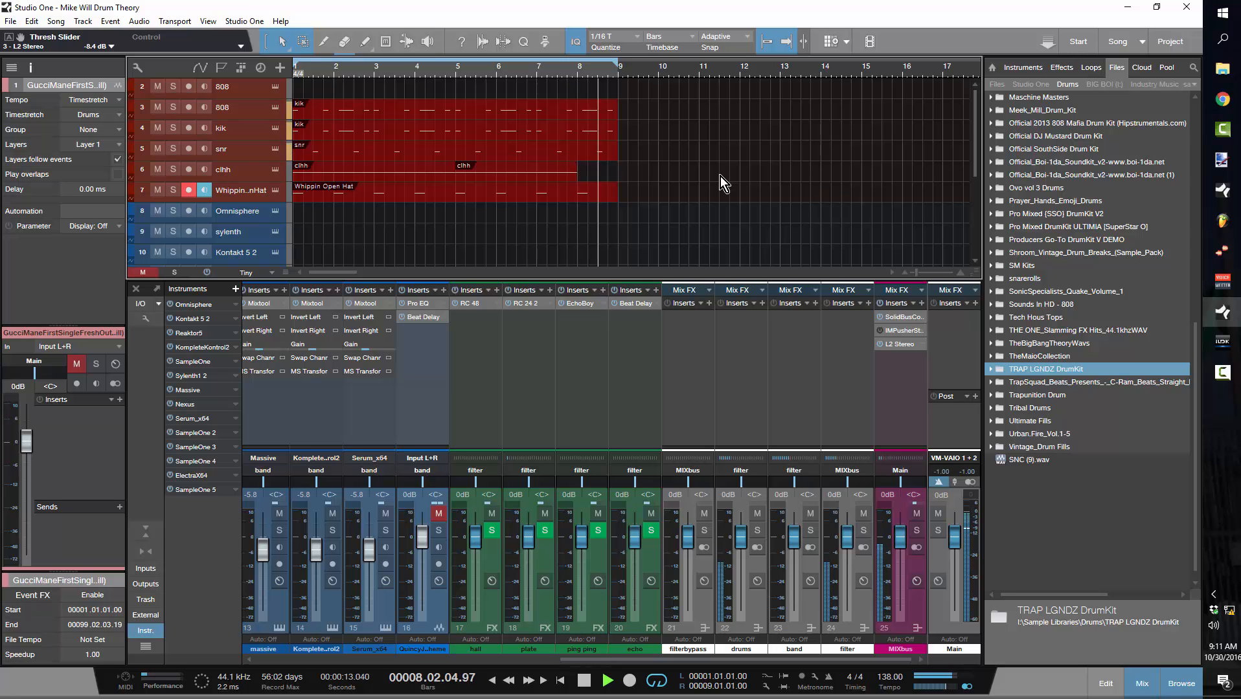
key("space")
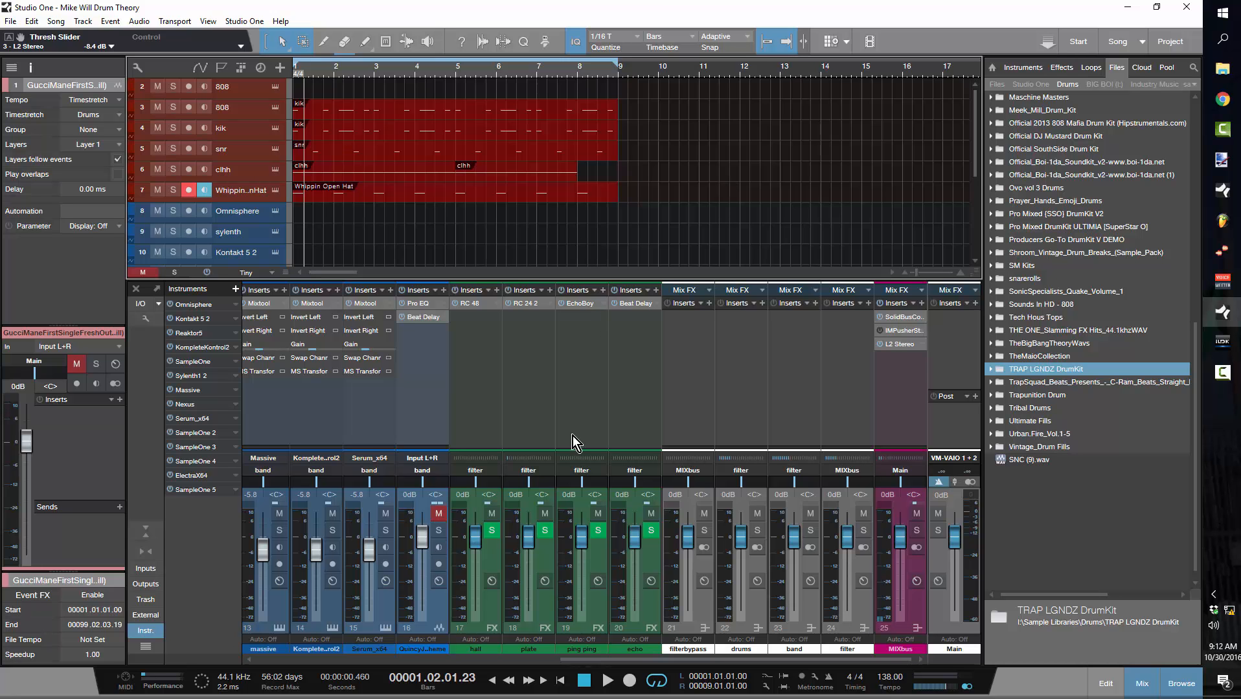
Step: Insert iZotope Stutter Edit on the drums bus, close its editor and deactivate the effect
left_click(762, 304)
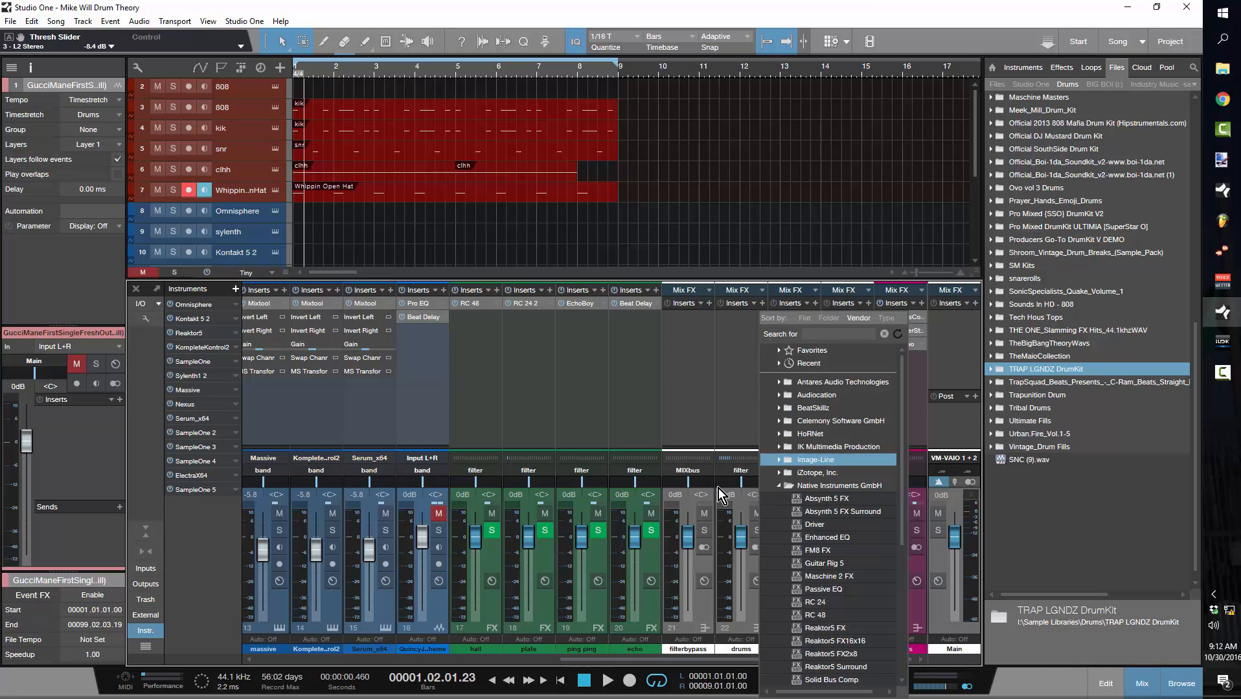
left_click(777, 487)
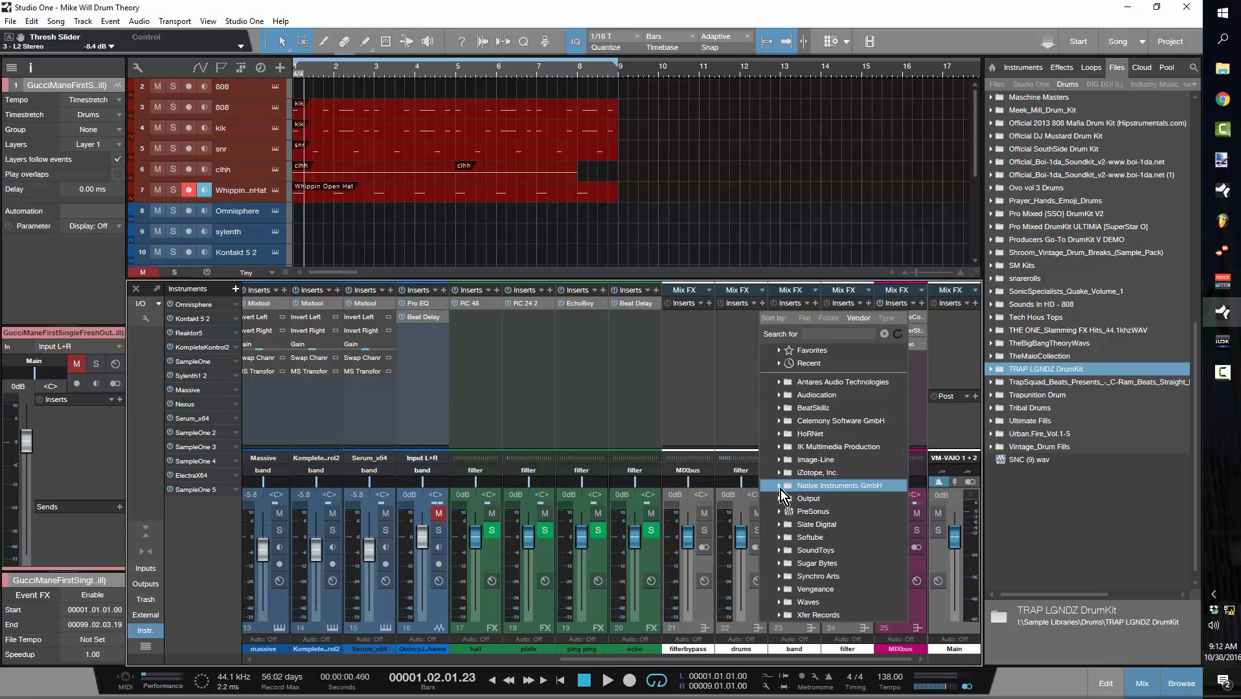
left_click(781, 474)
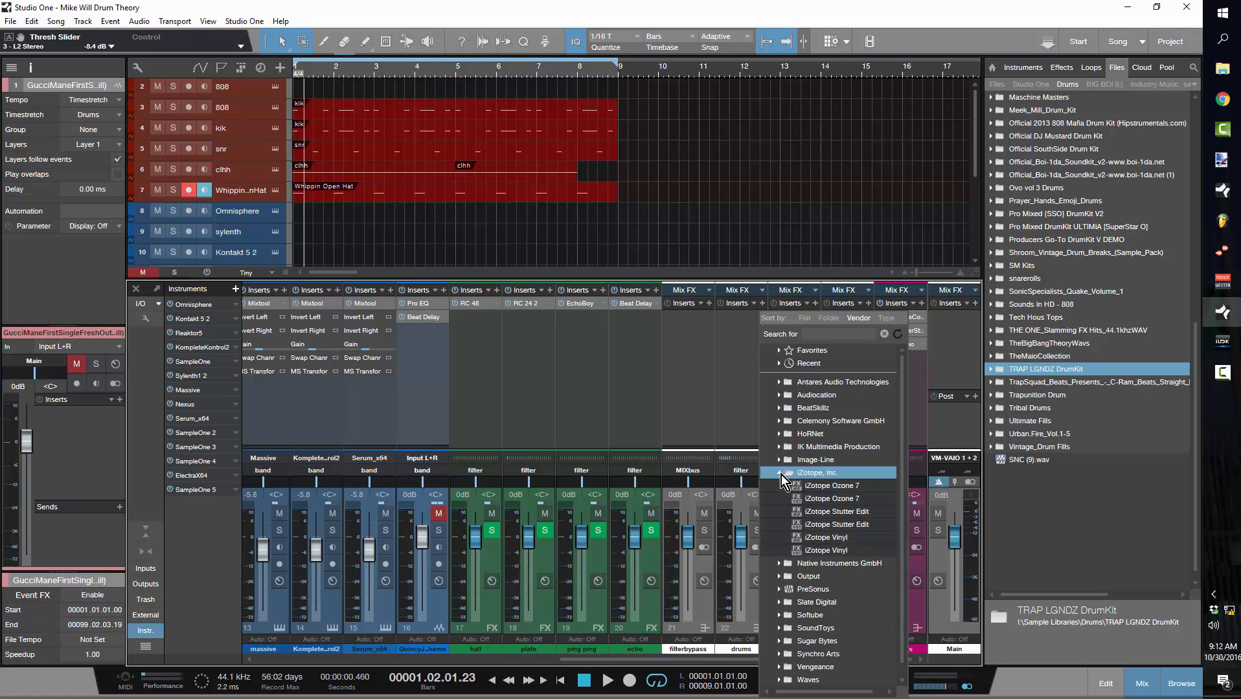
left_click(798, 523)
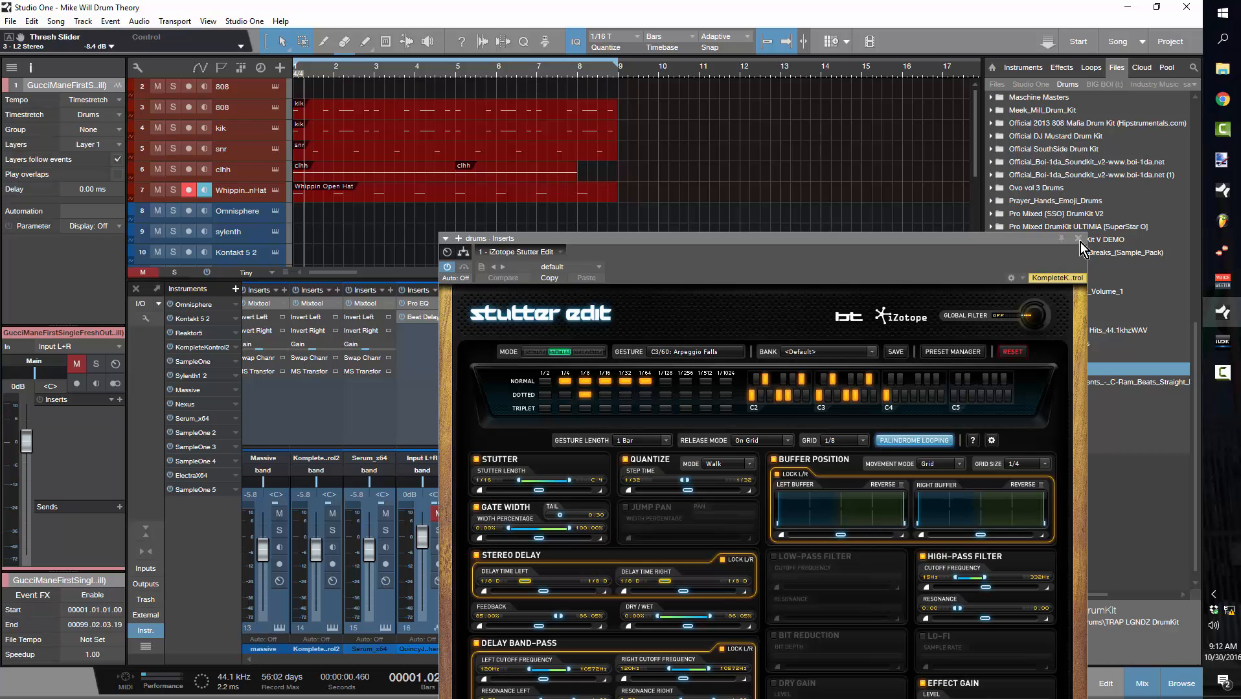
left_click(1078, 239)
left_click(763, 305)
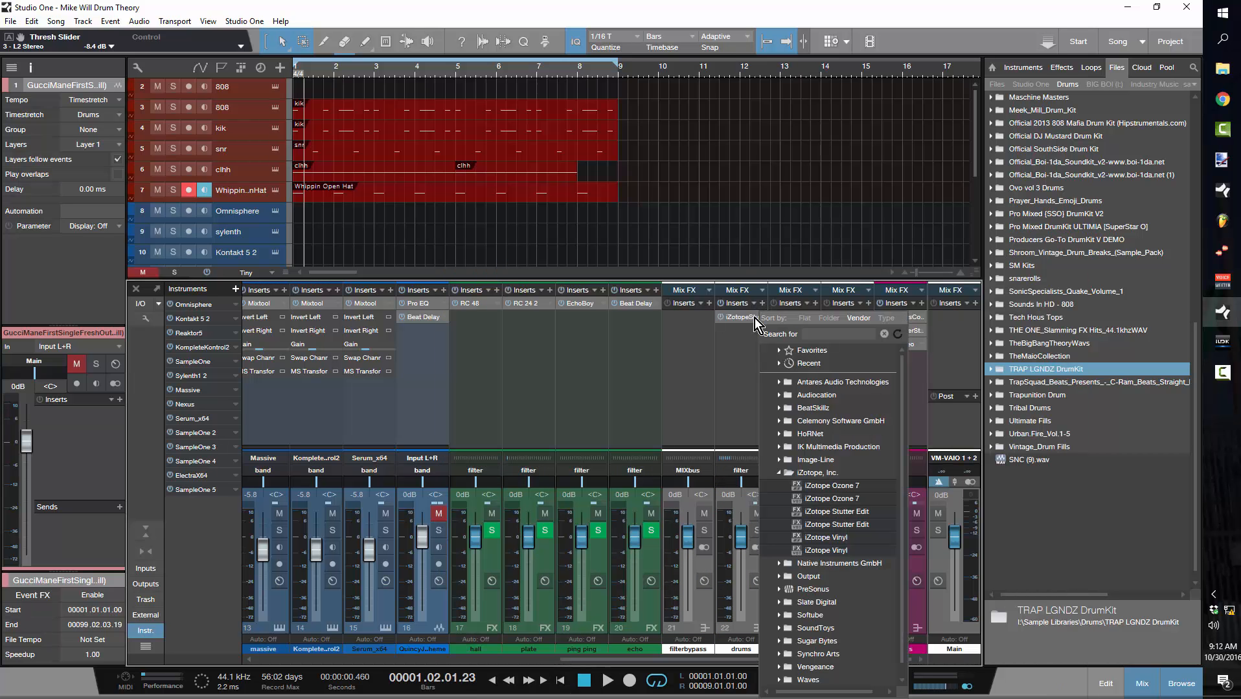
left_click(722, 318)
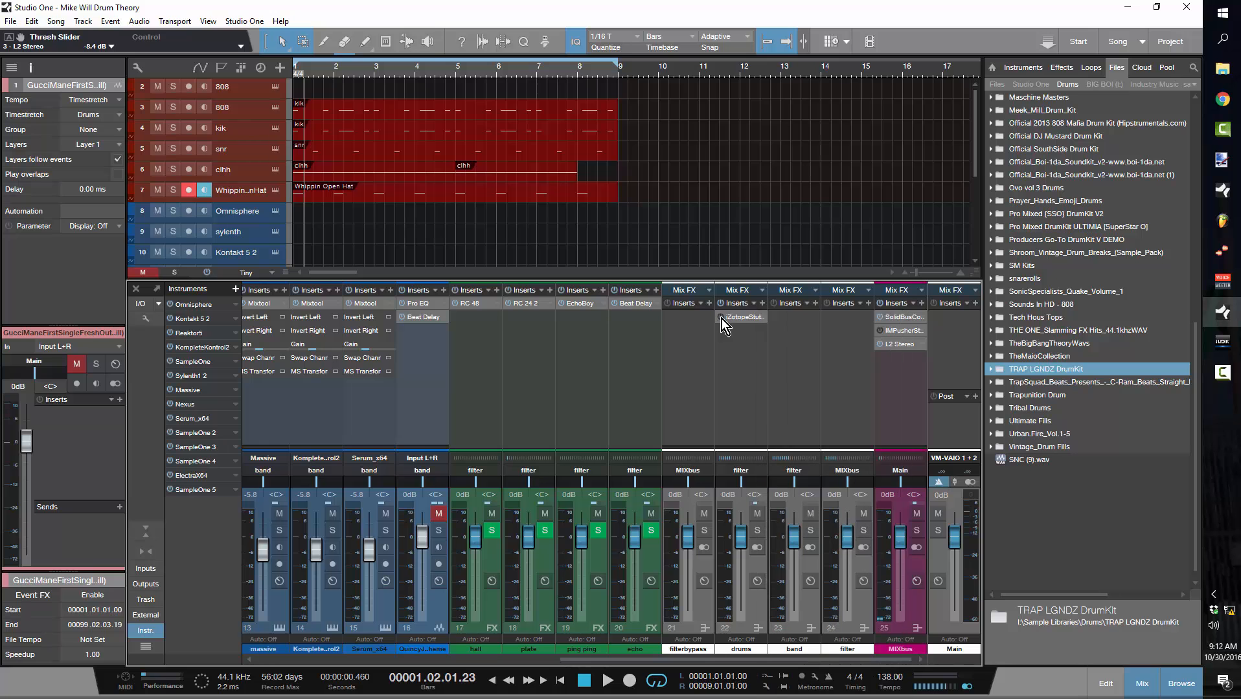
Step: Add Sugar Bytes Effectrix as the second insert on the drums bus and close its editor
left_click(763, 304)
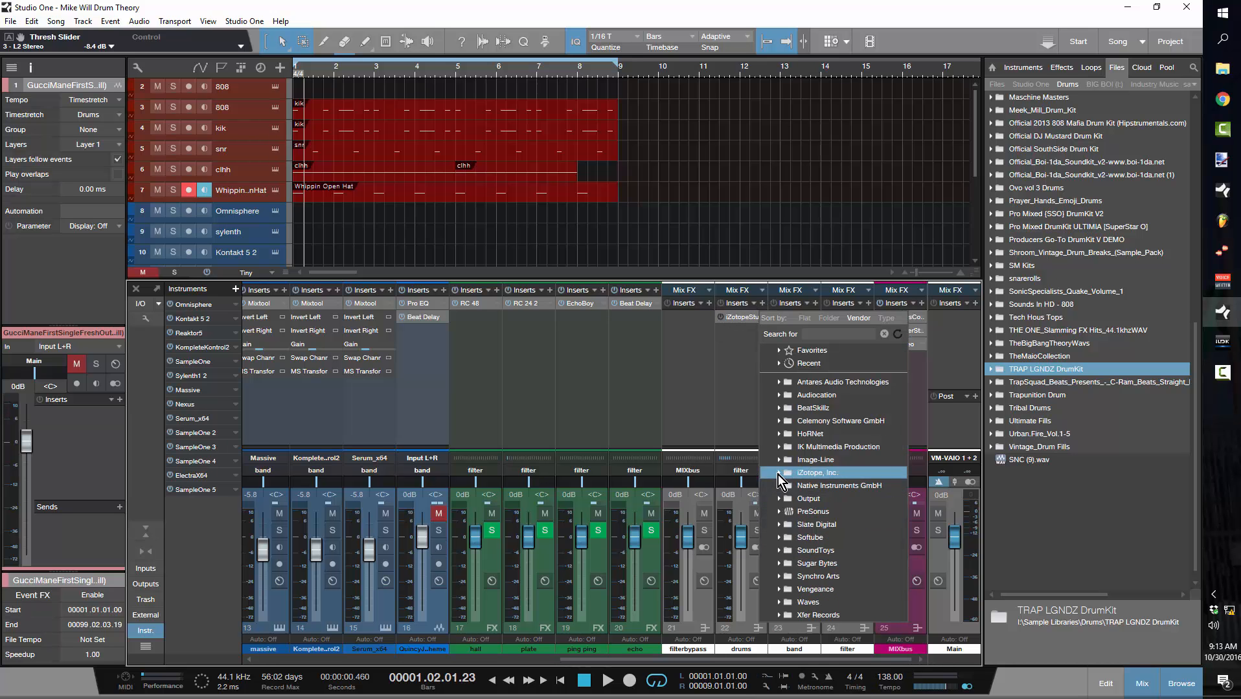
left_click(777, 568)
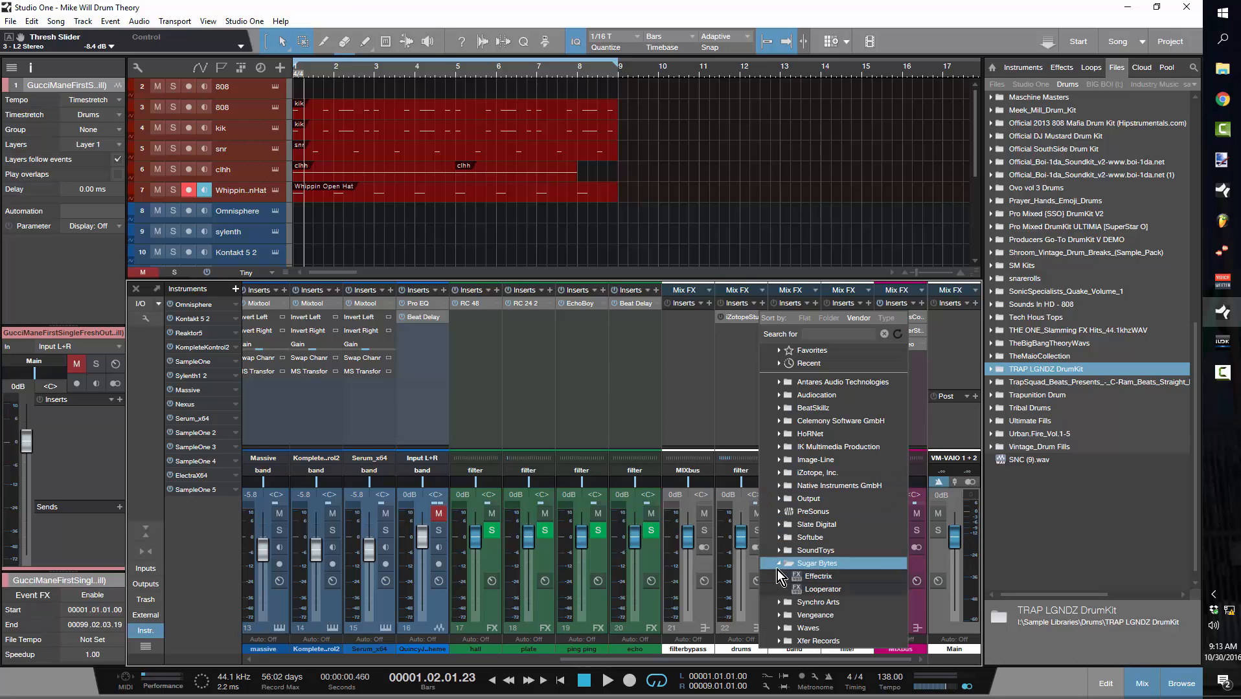
double_click(784, 576)
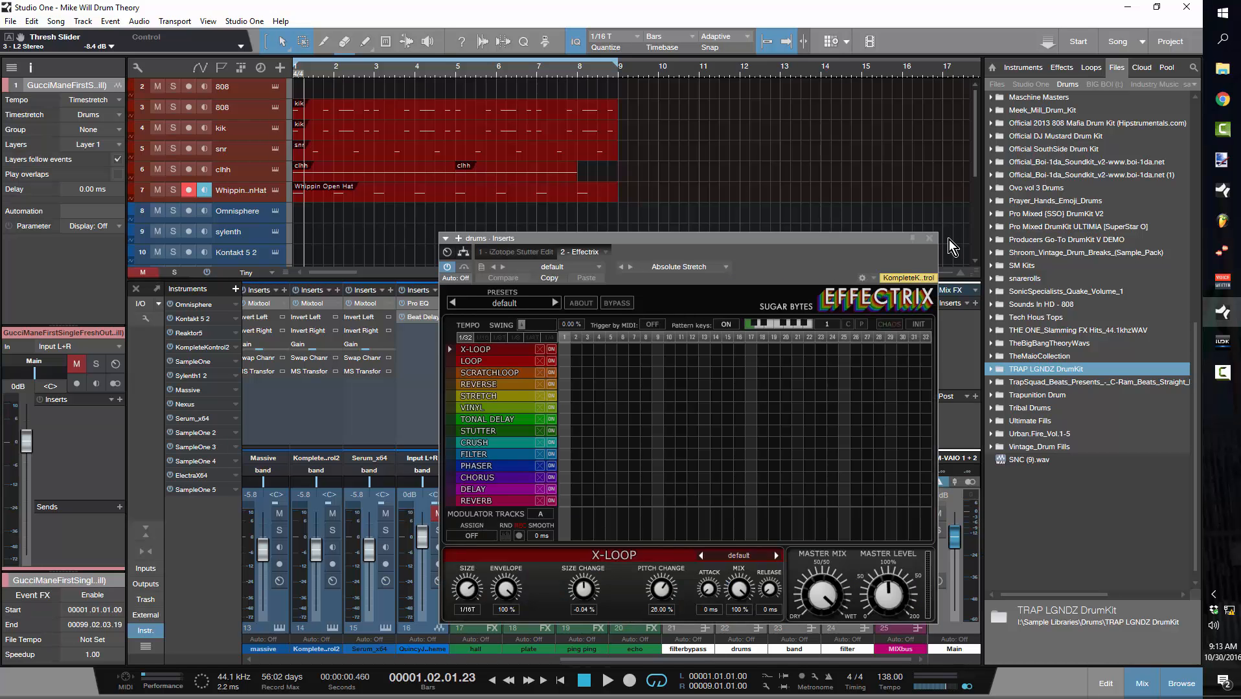
left_click(929, 239)
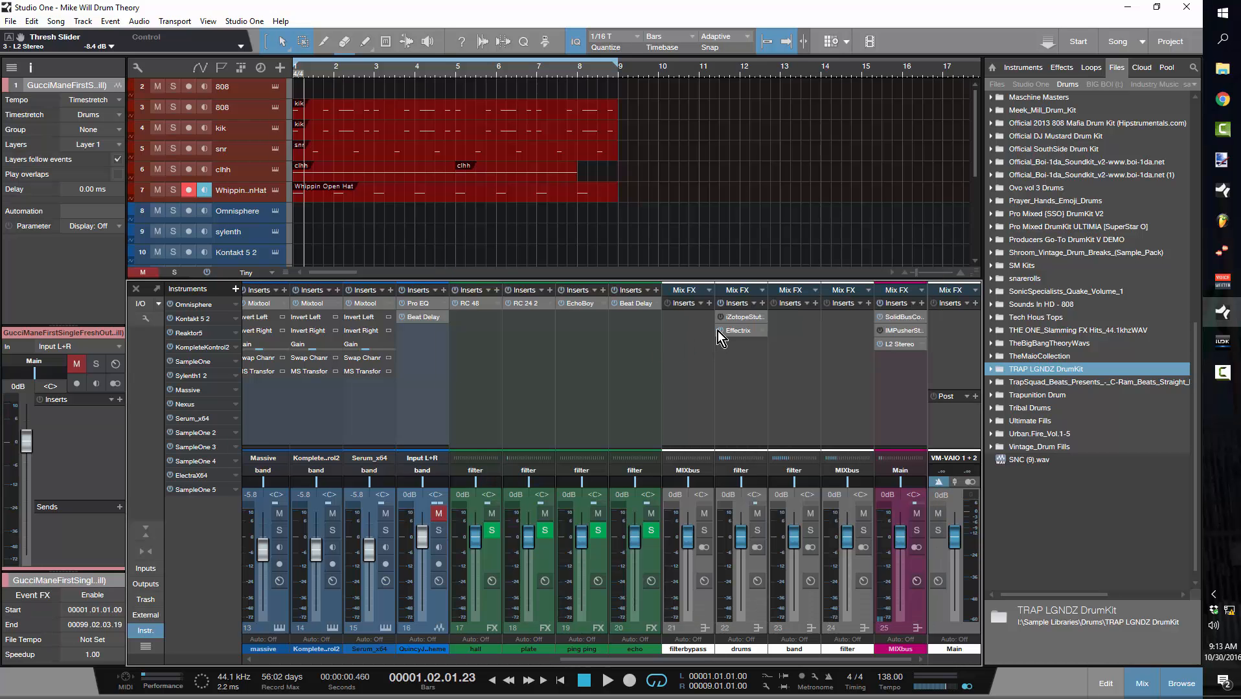
Step: Add Sugar Bytes Looperator as the third insert on the drums bus and close its editor
left_click(764, 304)
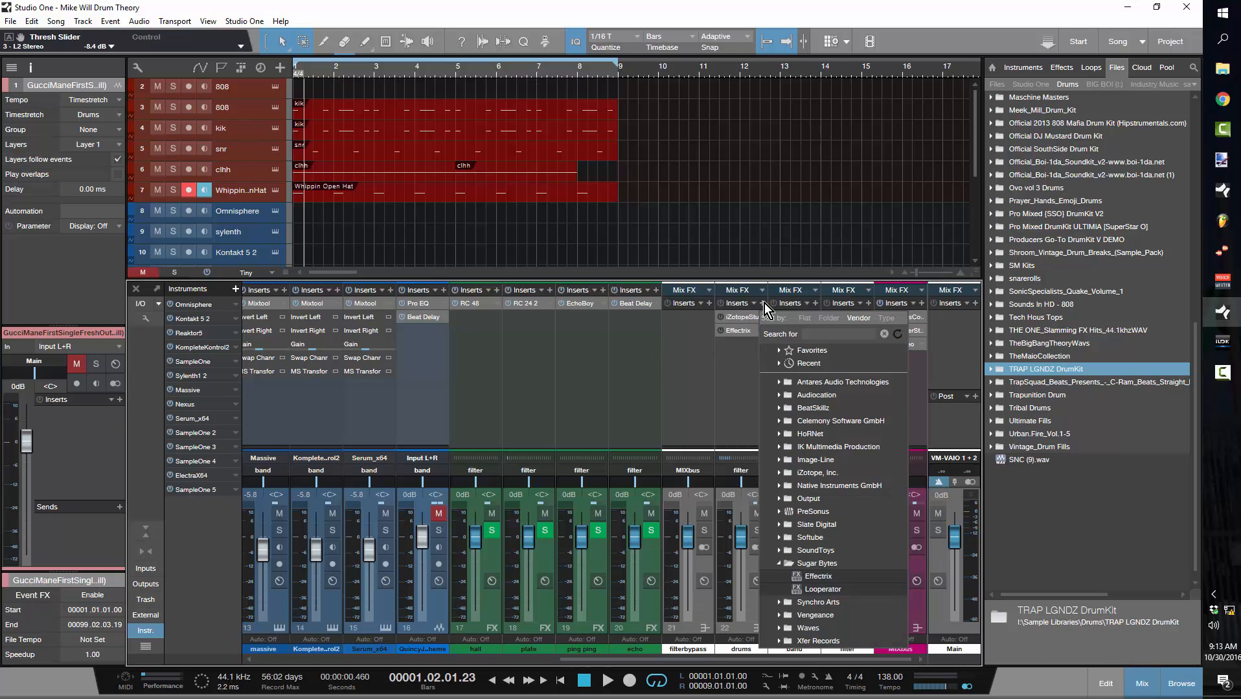
left_click(821, 587)
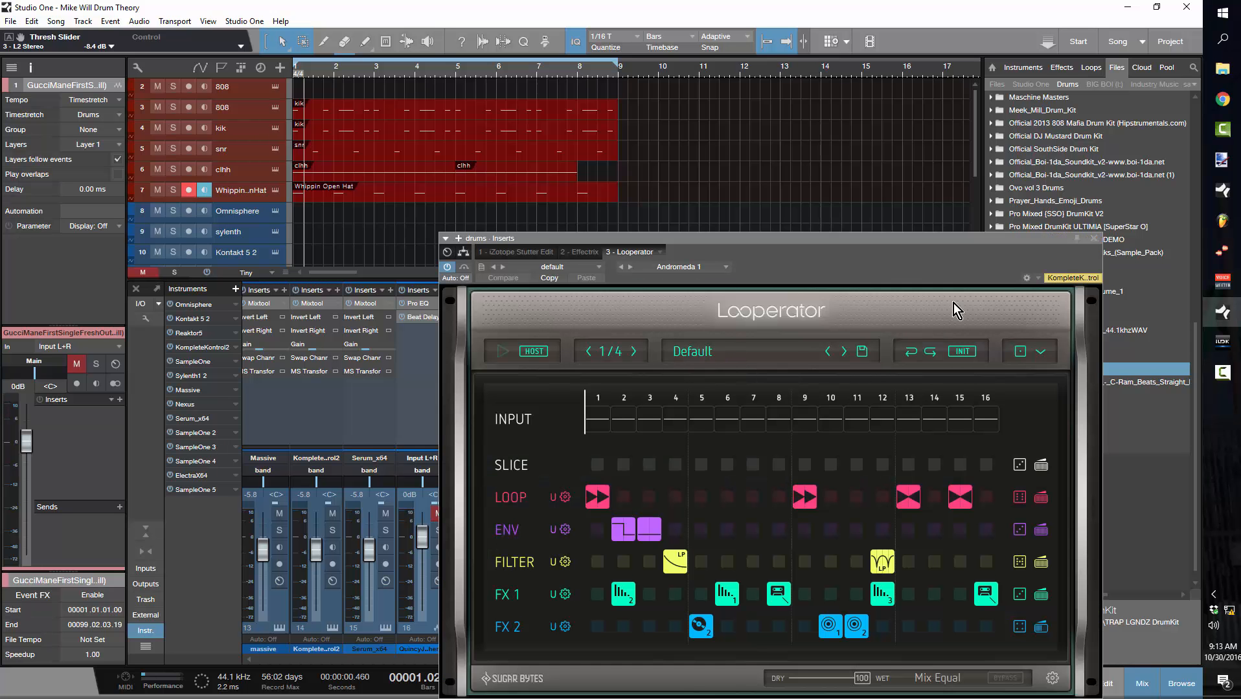
left_click(961, 351)
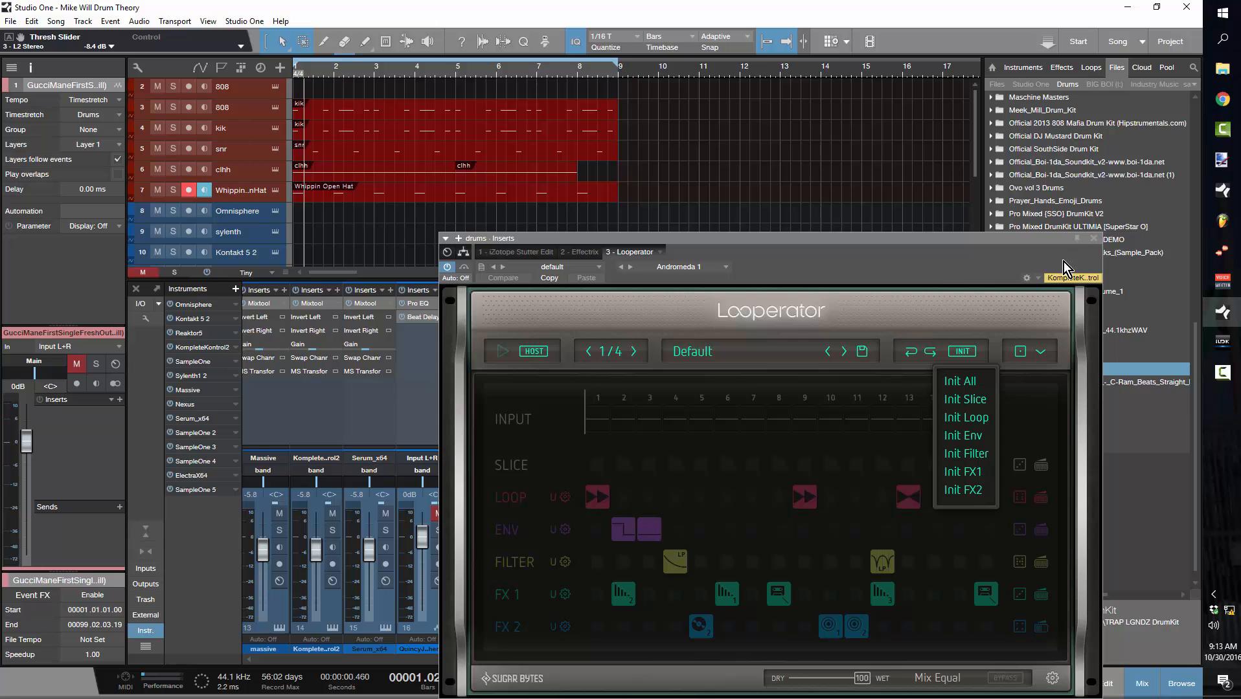
left_click(1093, 238)
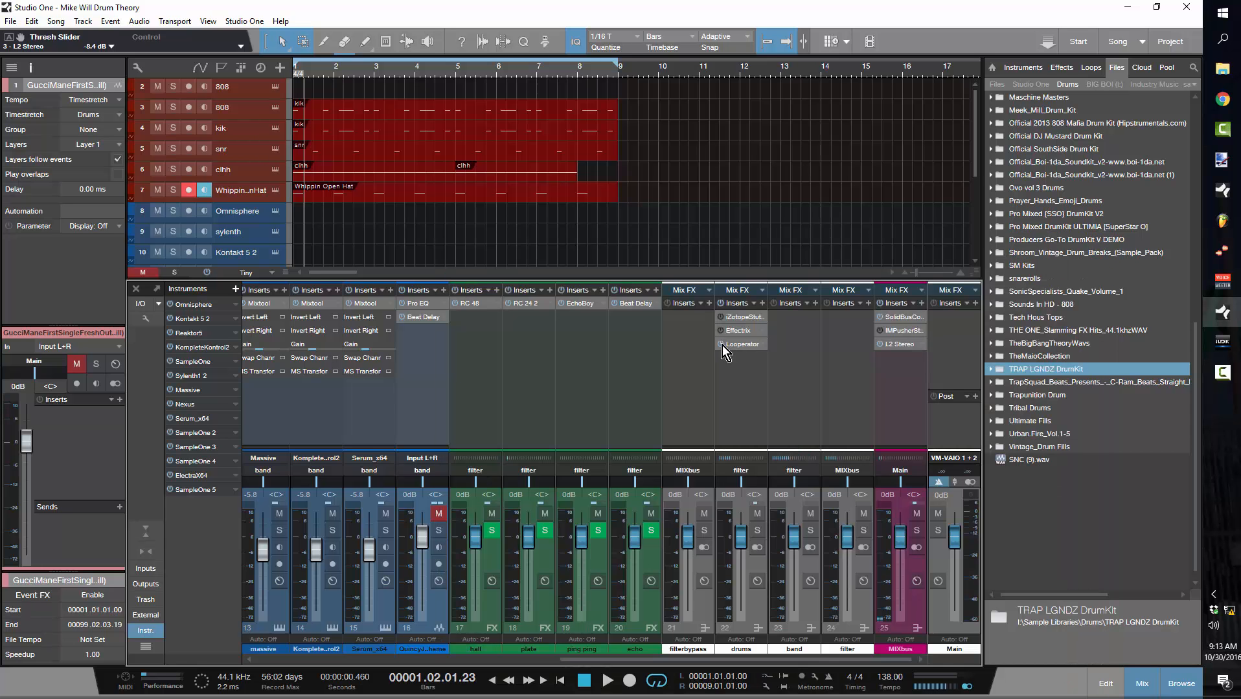
Step: Add Native Instruments Reaktor5 FX as the fourth insert on the drums bus
left_click(763, 305)
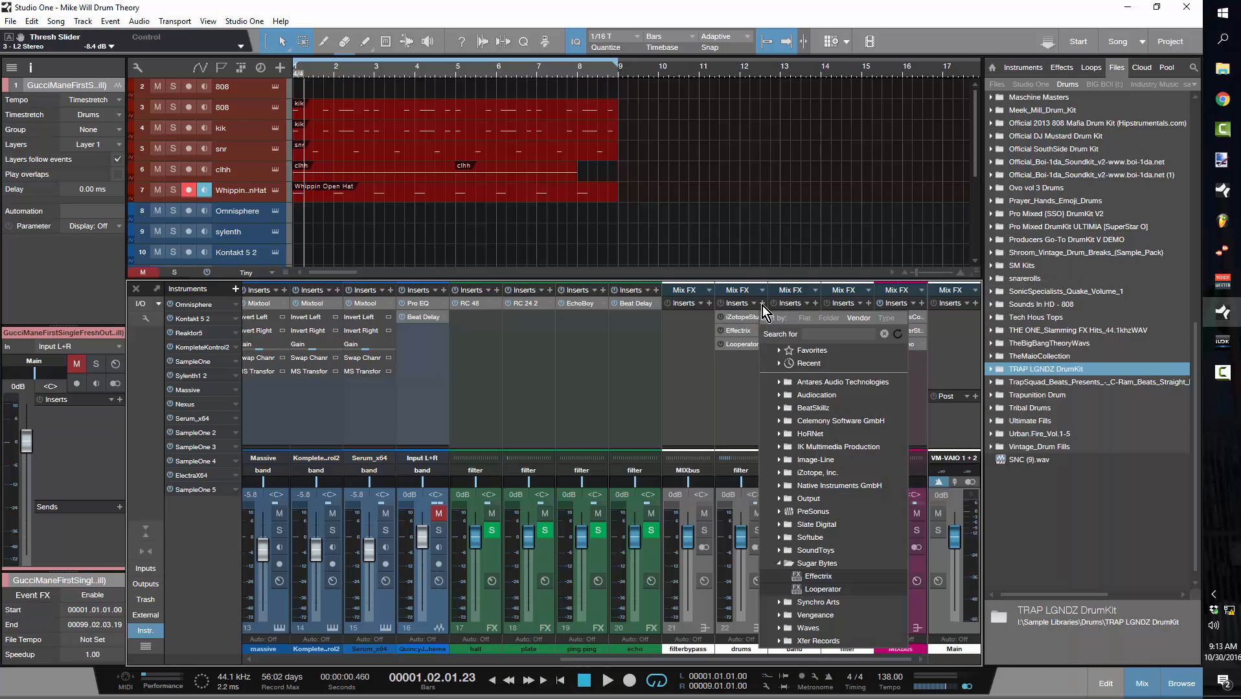
left_click(778, 564)
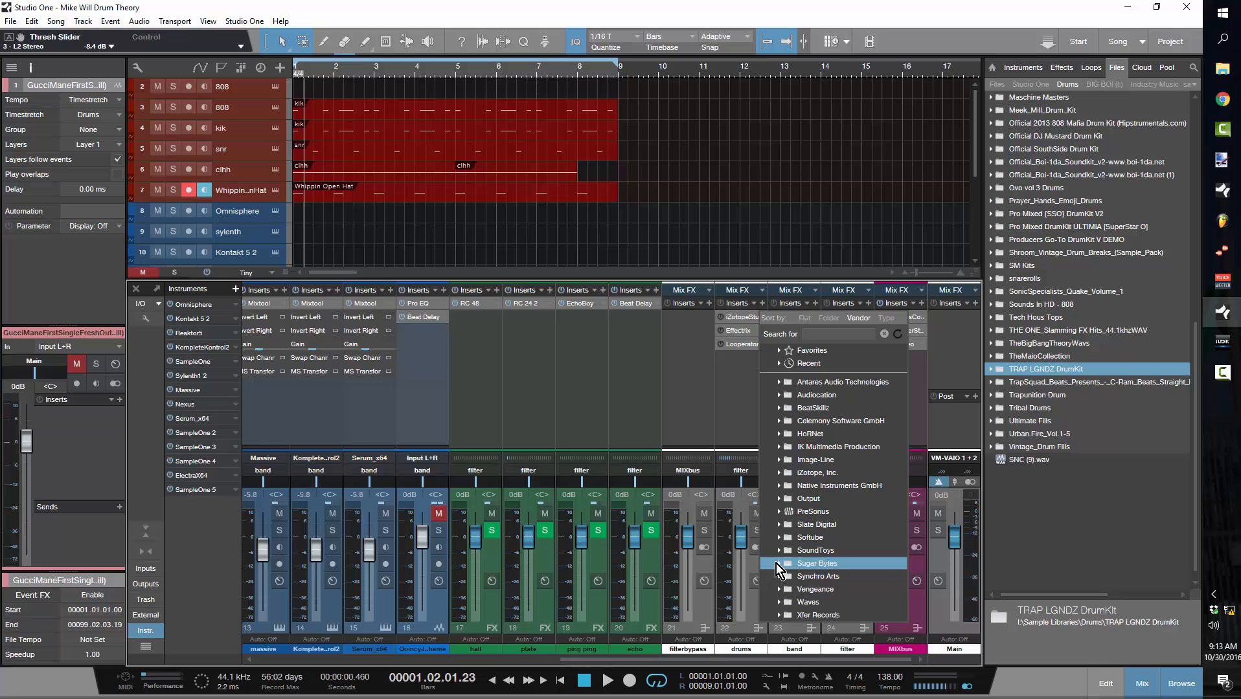
left_click(778, 485)
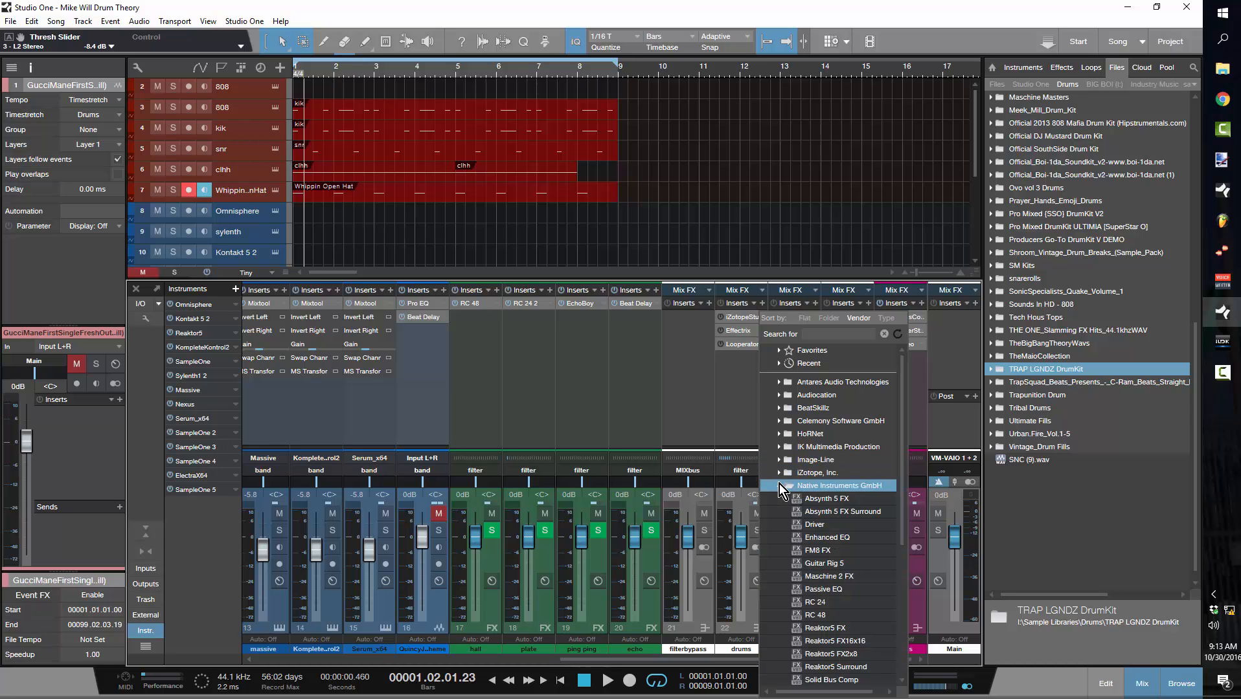
scroll(866, 551, "down", 5)
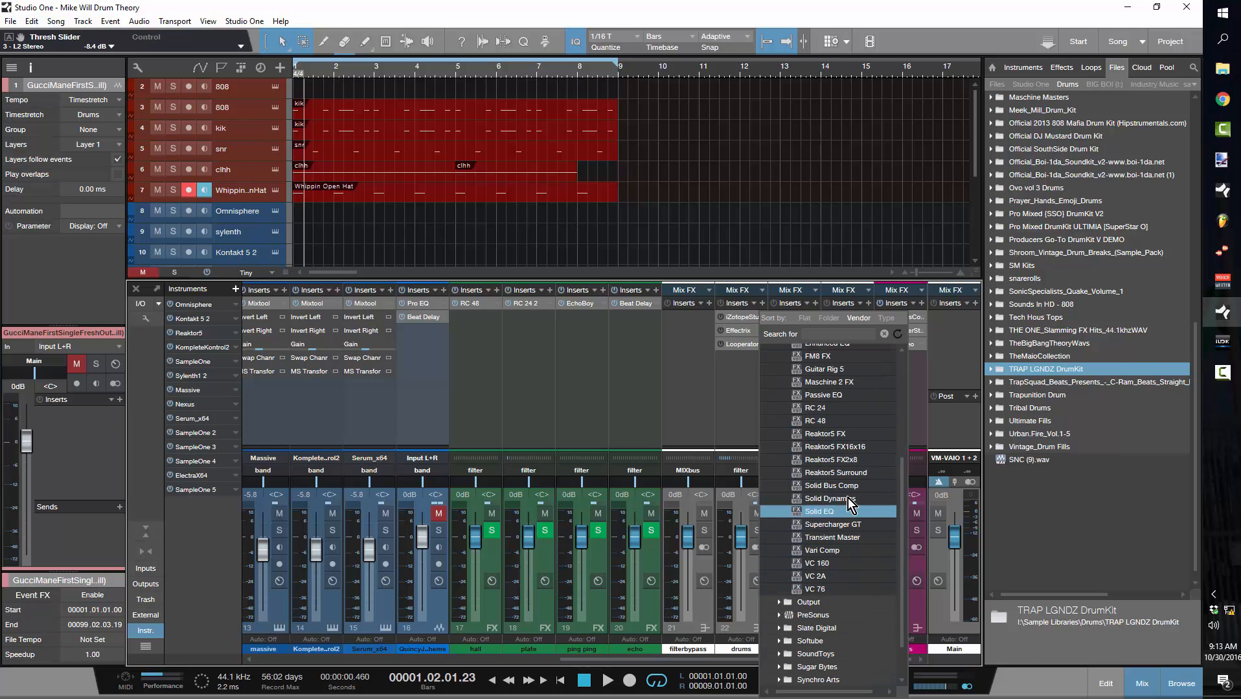
left_click(826, 435)
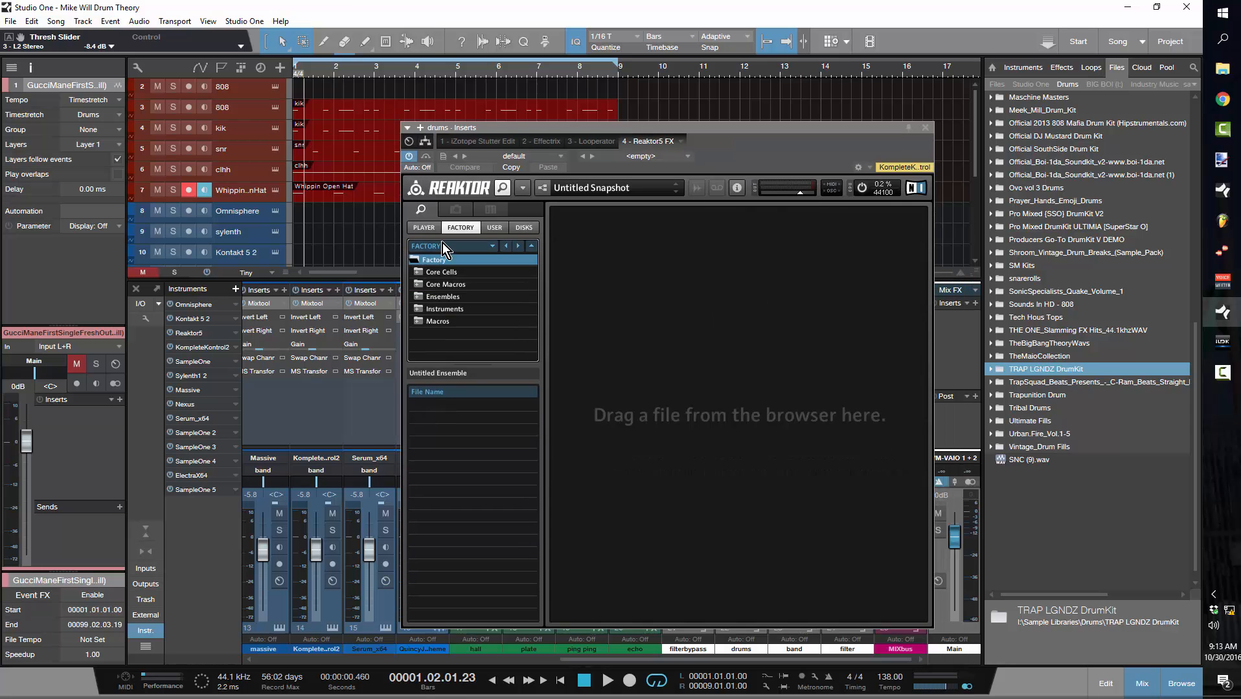
Step: Load The Finger R2 player ensemble in Reaktor, choose its Glitch Chopper snapshot and close the editor
left_click(424, 228)
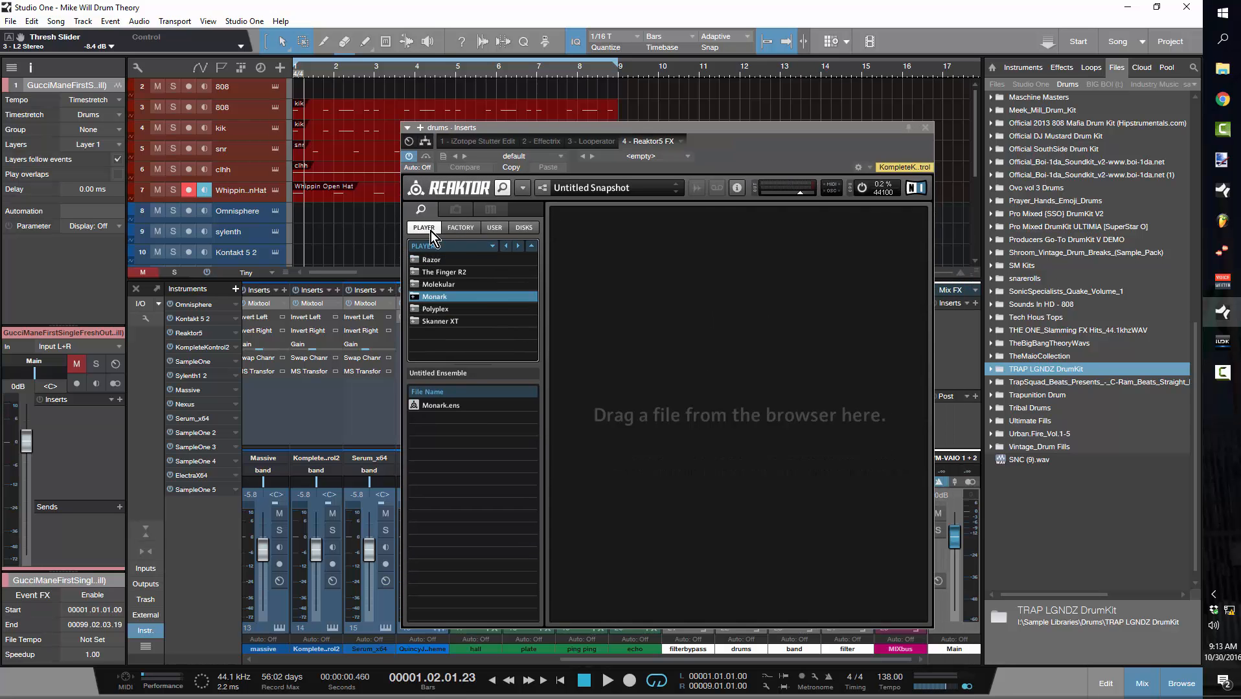
left_click(444, 273)
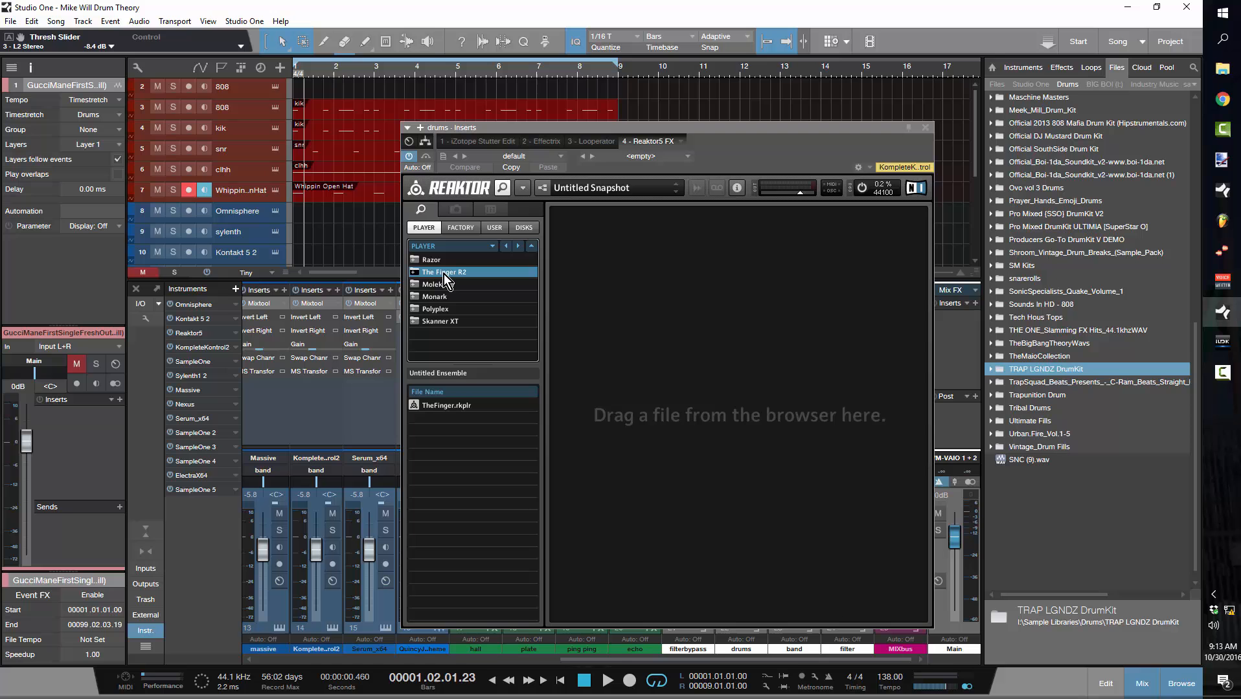
double_click(439, 406)
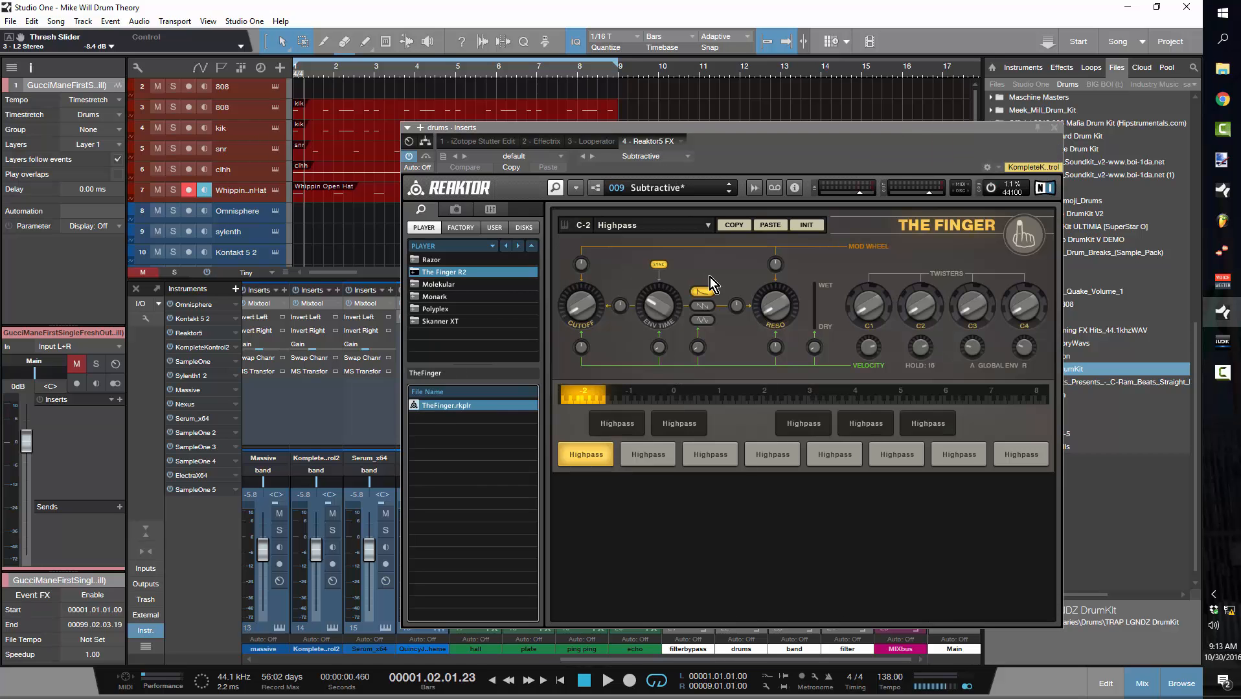
left_click(715, 187)
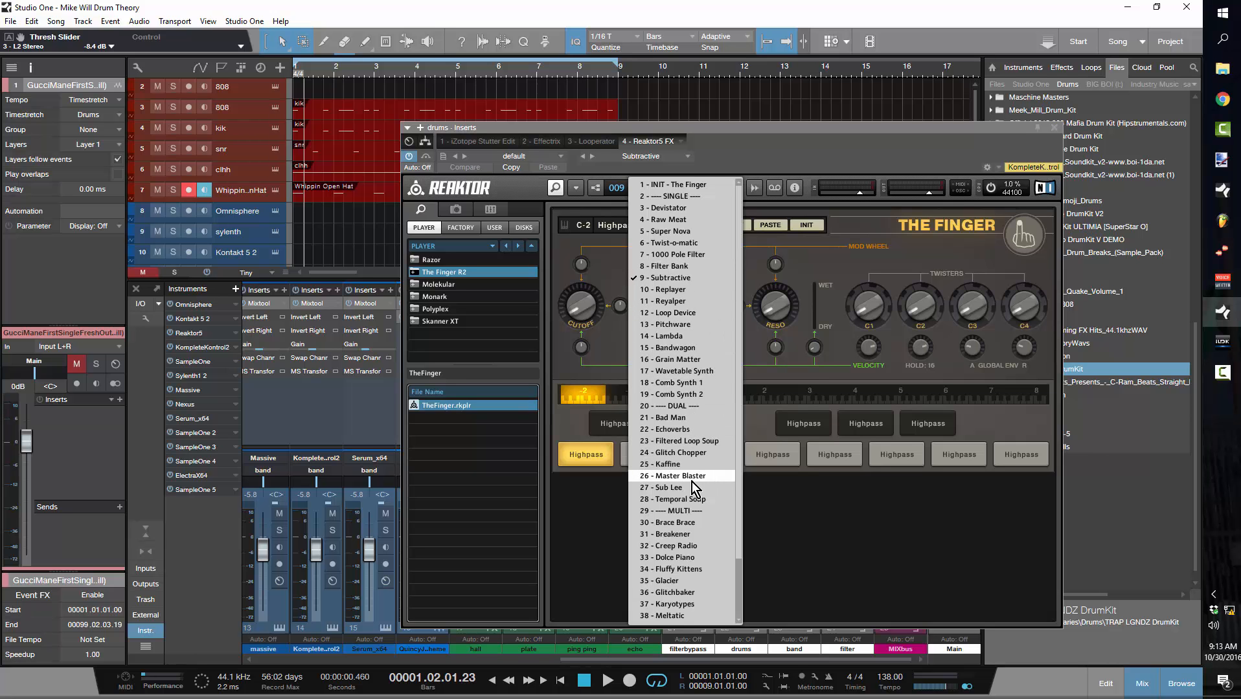
left_click(706, 452)
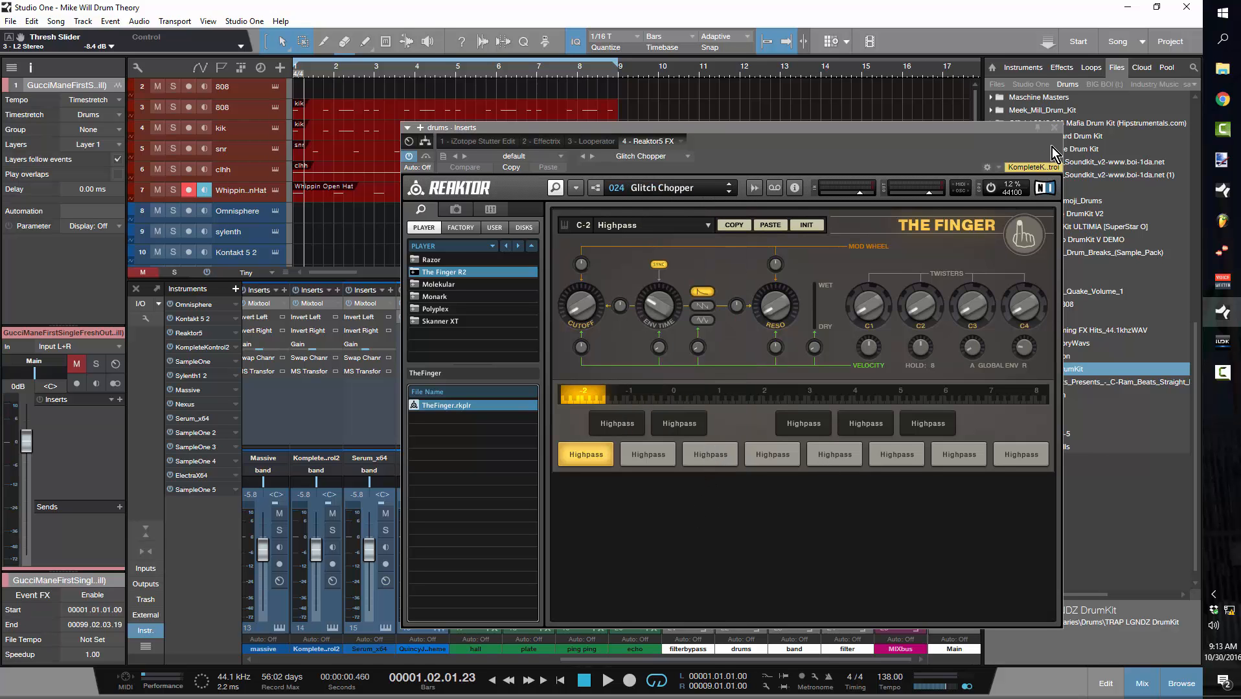
left_click(1055, 128)
Step: Deactivate Reaktor5 FX on the drums bus and move it directly below Stutter Edit in the insert chain
left_click(722, 359)
left_click_drag(737, 361, 750, 338)
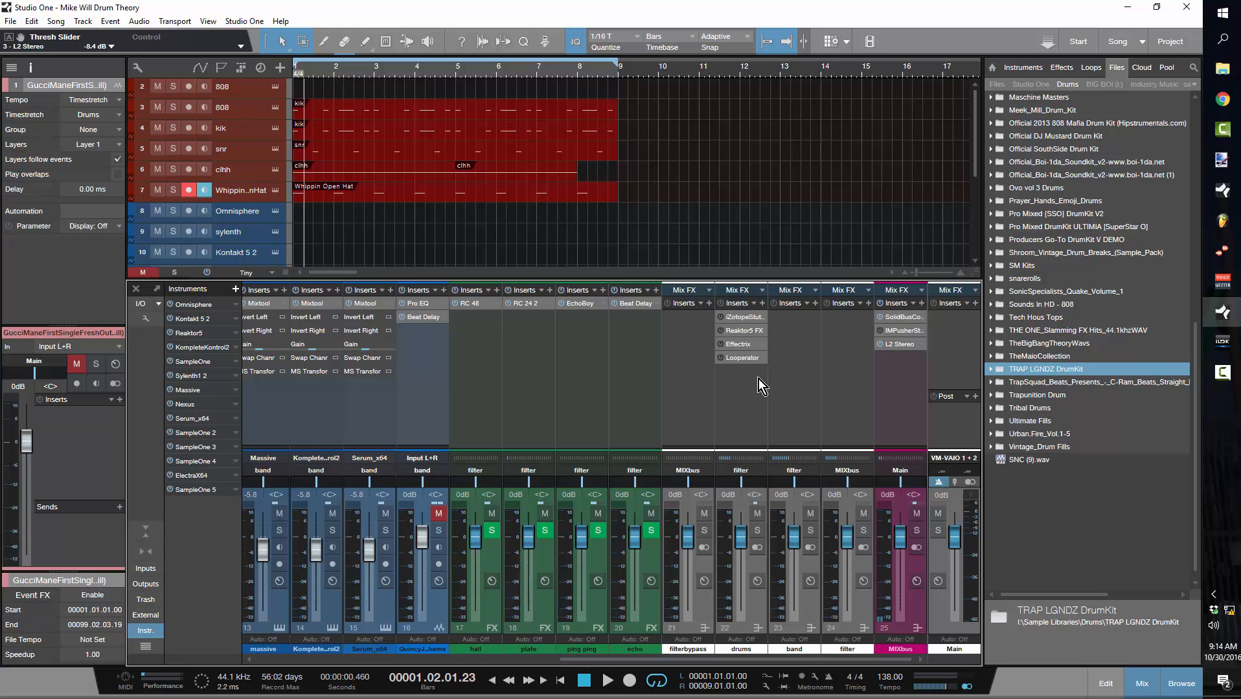
left_click(764, 305)
left_click(785, 500)
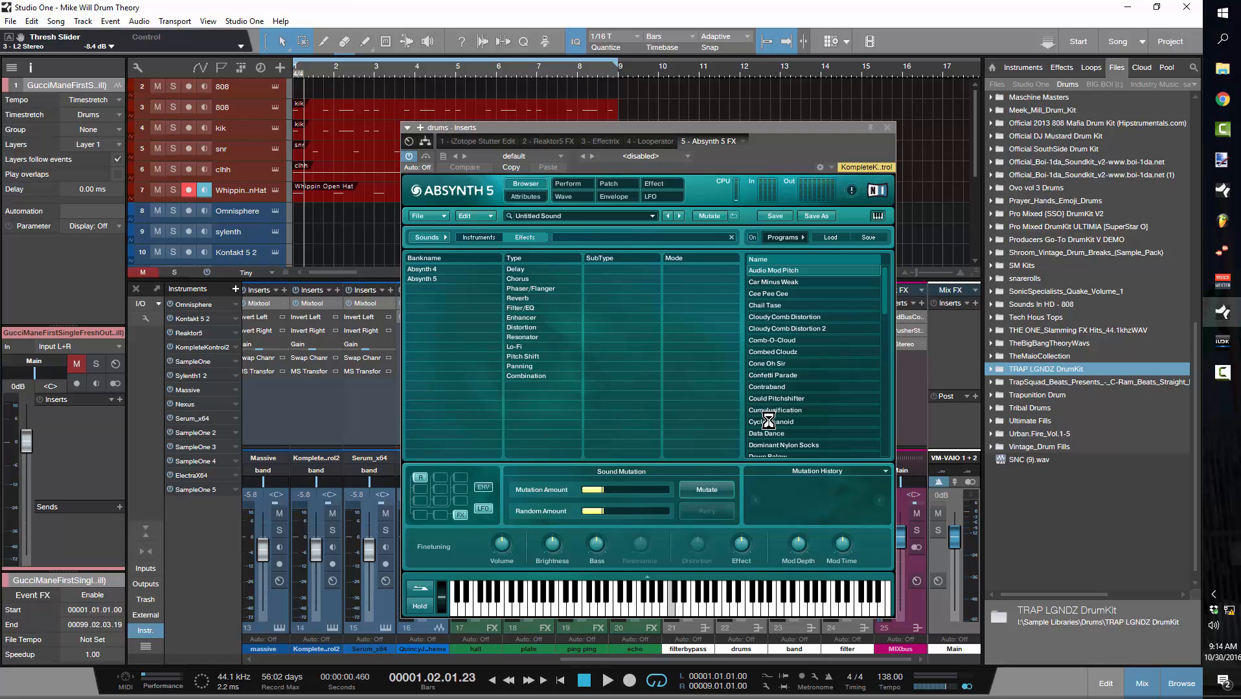
left_click(886, 128)
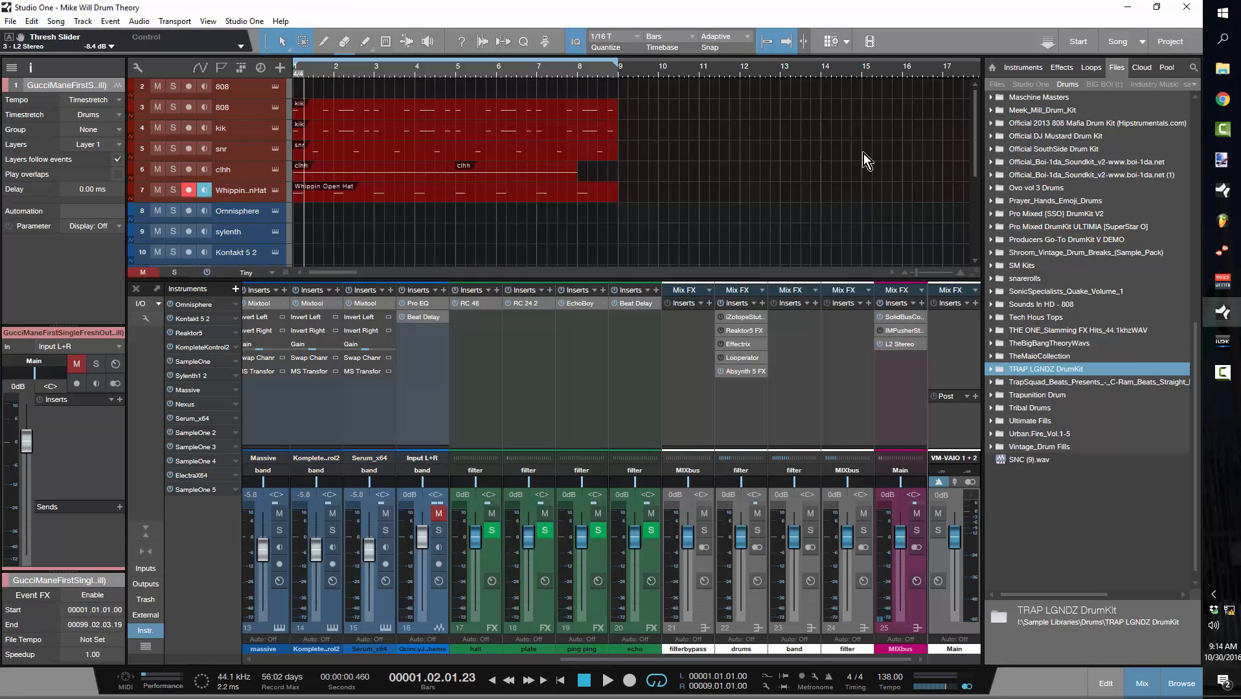
right_click(734, 374)
left_click(743, 492)
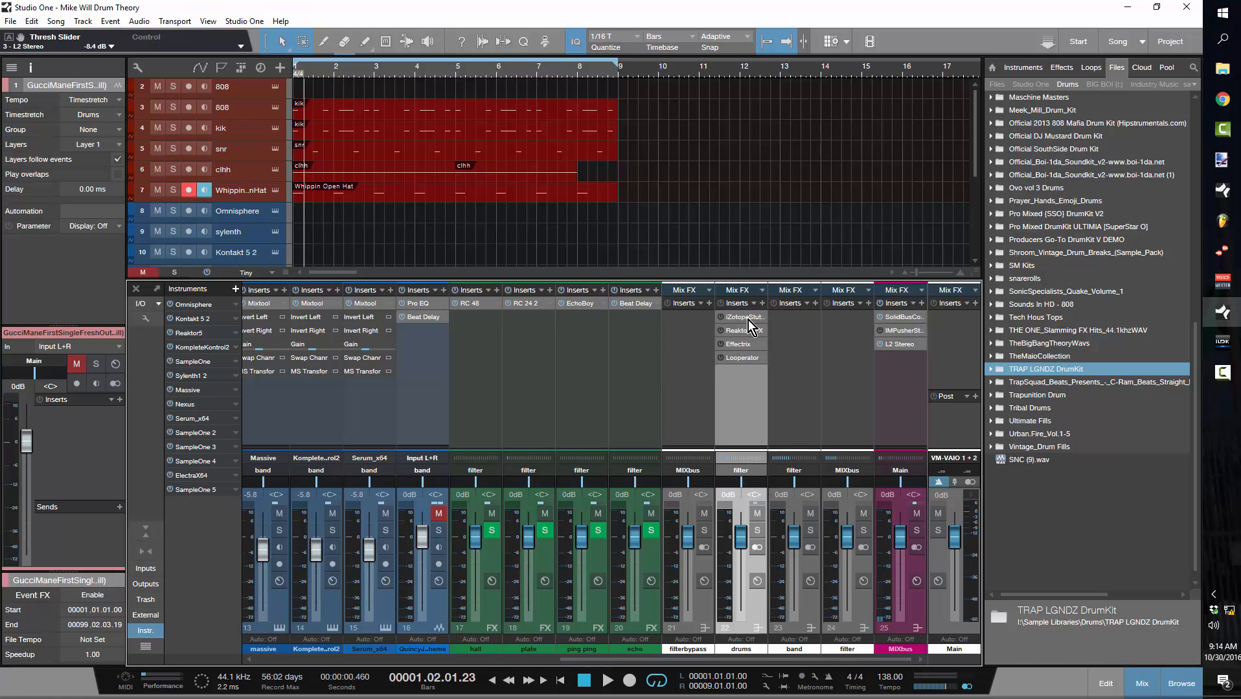
Step: Hide tracks 8 to 17, from Omnisphere through the audio theme track, so only the drum tracks stay in the arrangement
left_click_drag(246, 221, 246, 254)
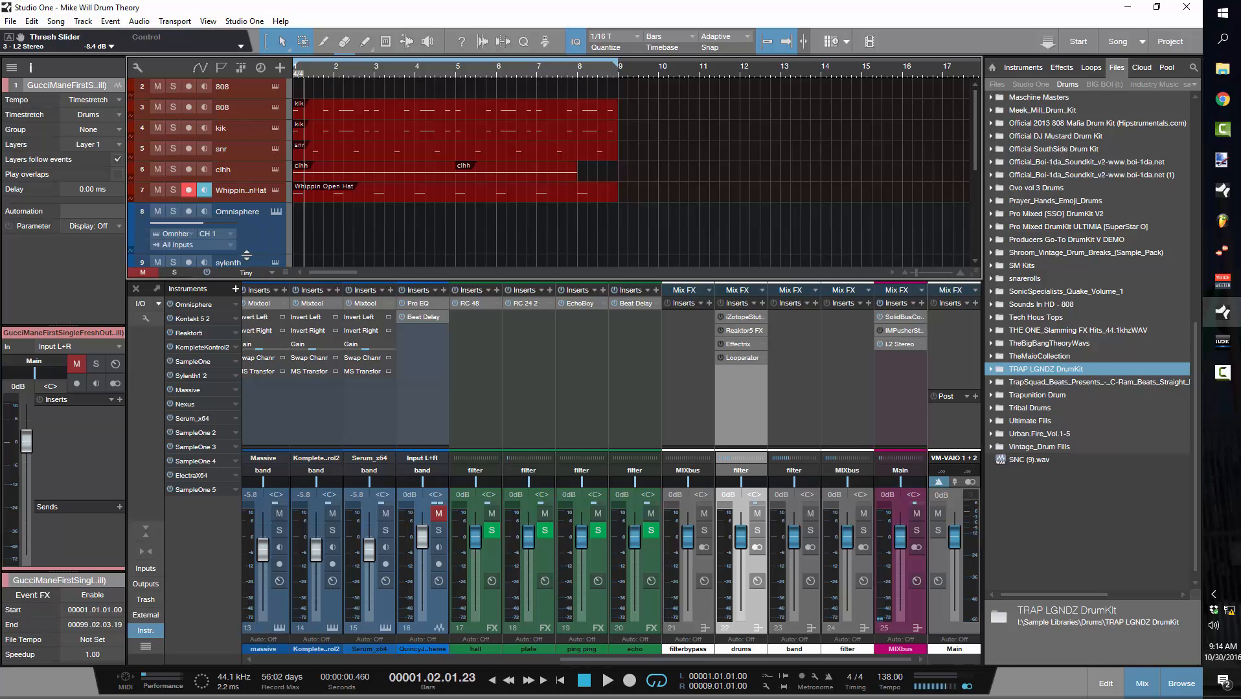
scroll(282, 219, "down", 5)
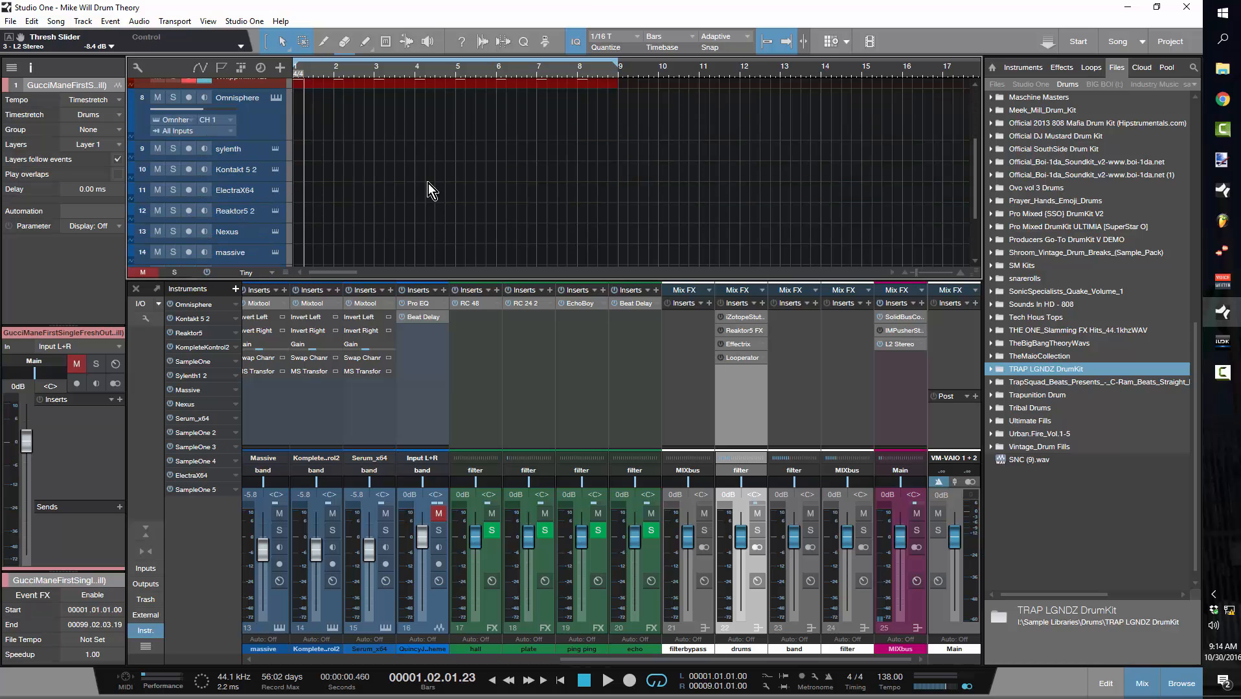
scroll(407, 181, "down", 1)
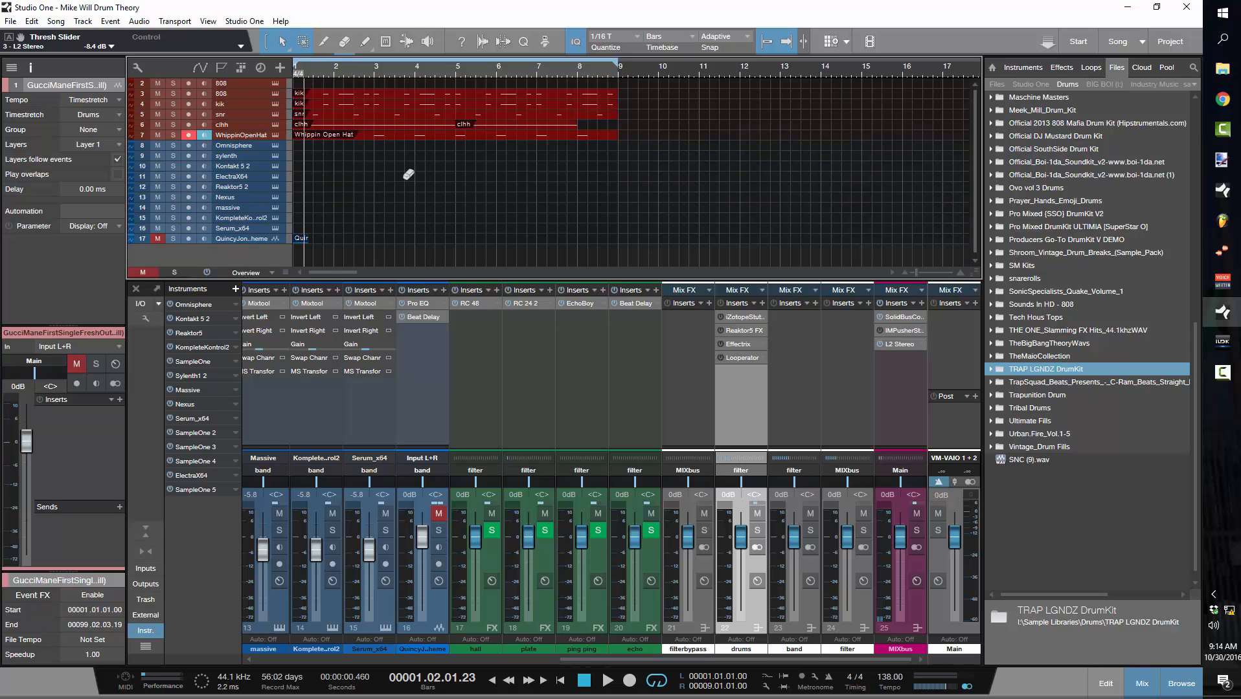
left_click(253, 150)
left_click(260, 238, "shift")
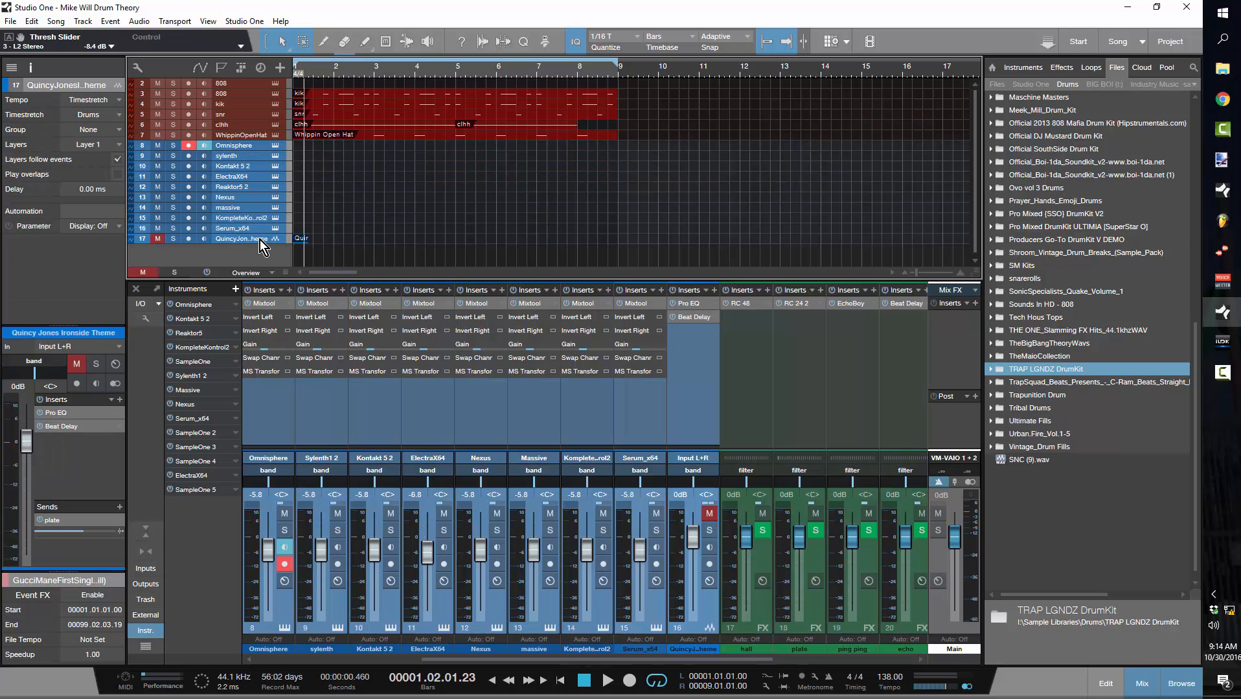
right_click(260, 240)
left_click(319, 272)
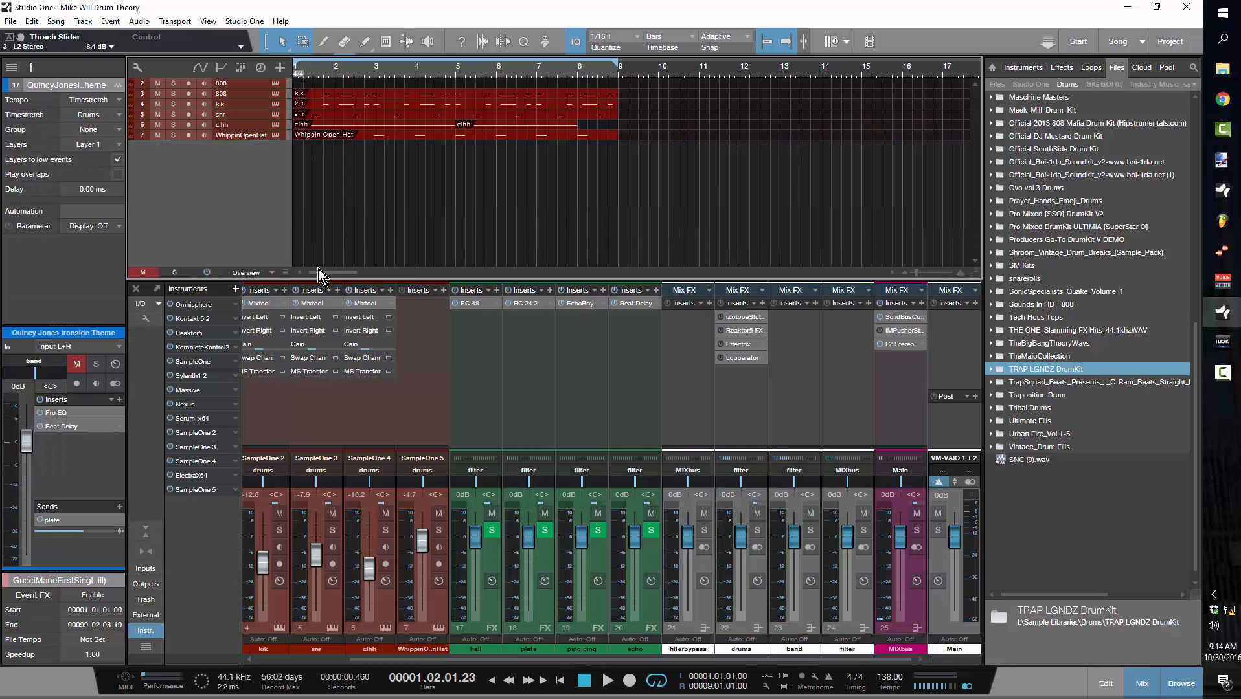
Step: Add an instrument track named stutter below the drum tracks and route its output to iZotope Stutter Edit
right_click(224, 169)
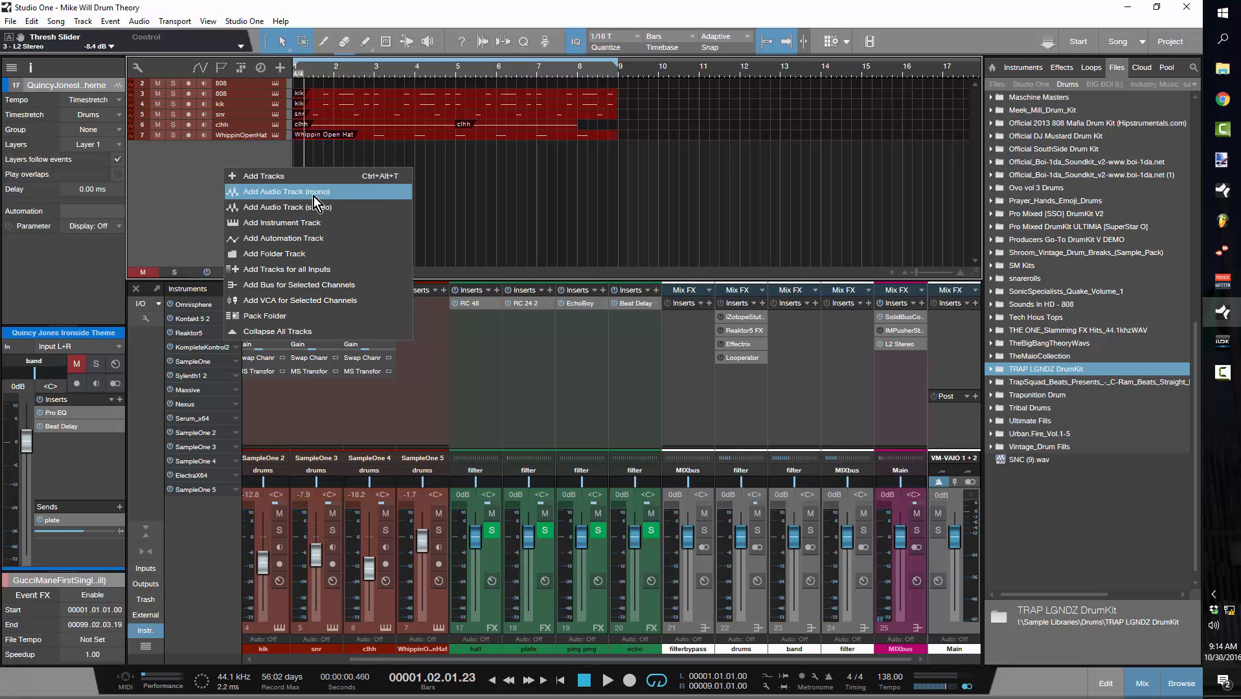
left_click(328, 220)
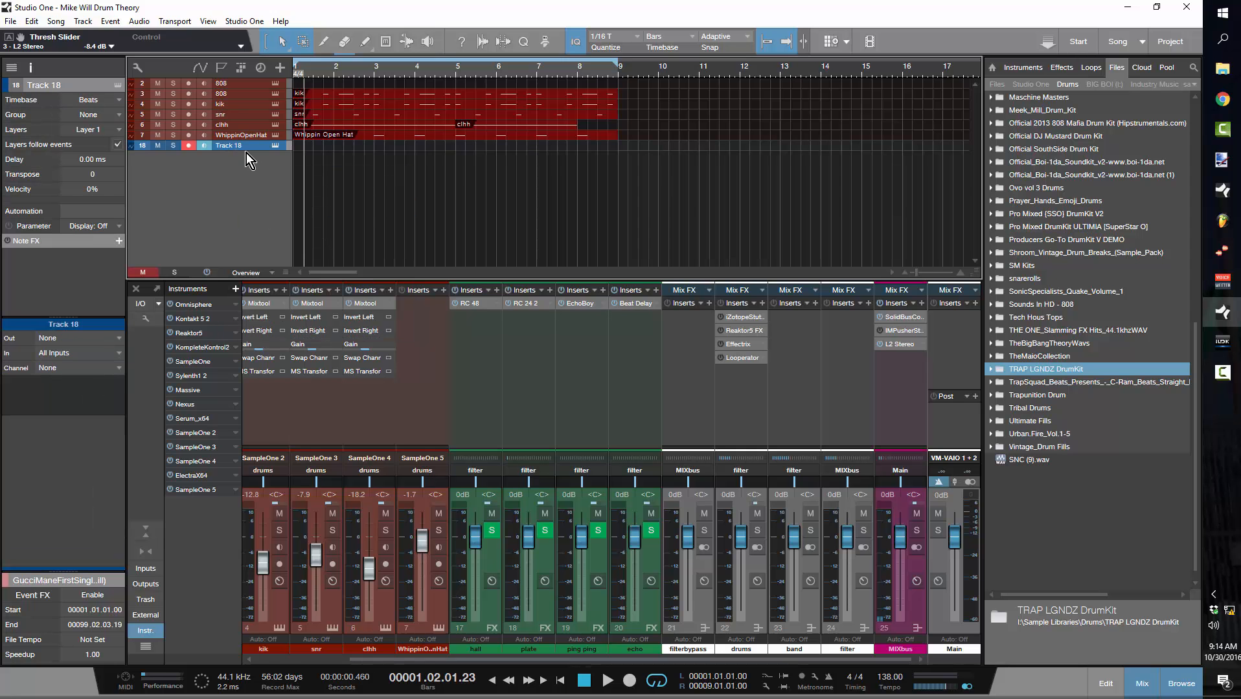
left_click_drag(247, 151, 245, 198)
double_click(228, 156)
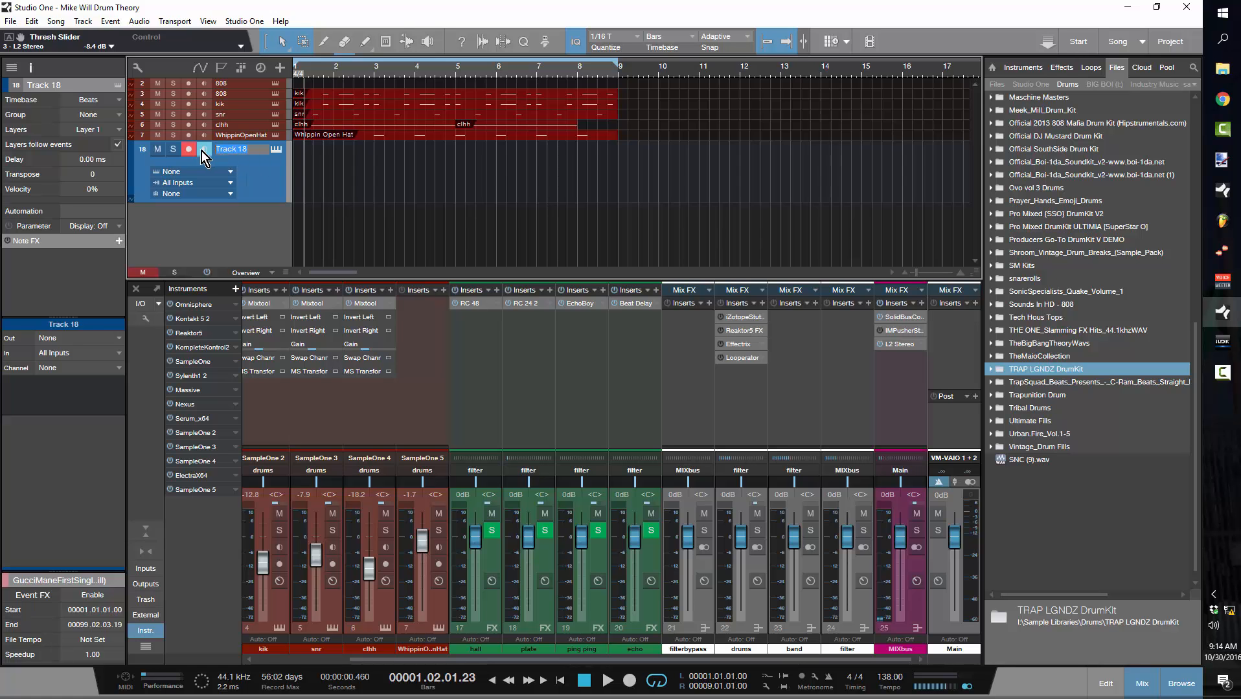
type("stuyt")
left_click(212, 171)
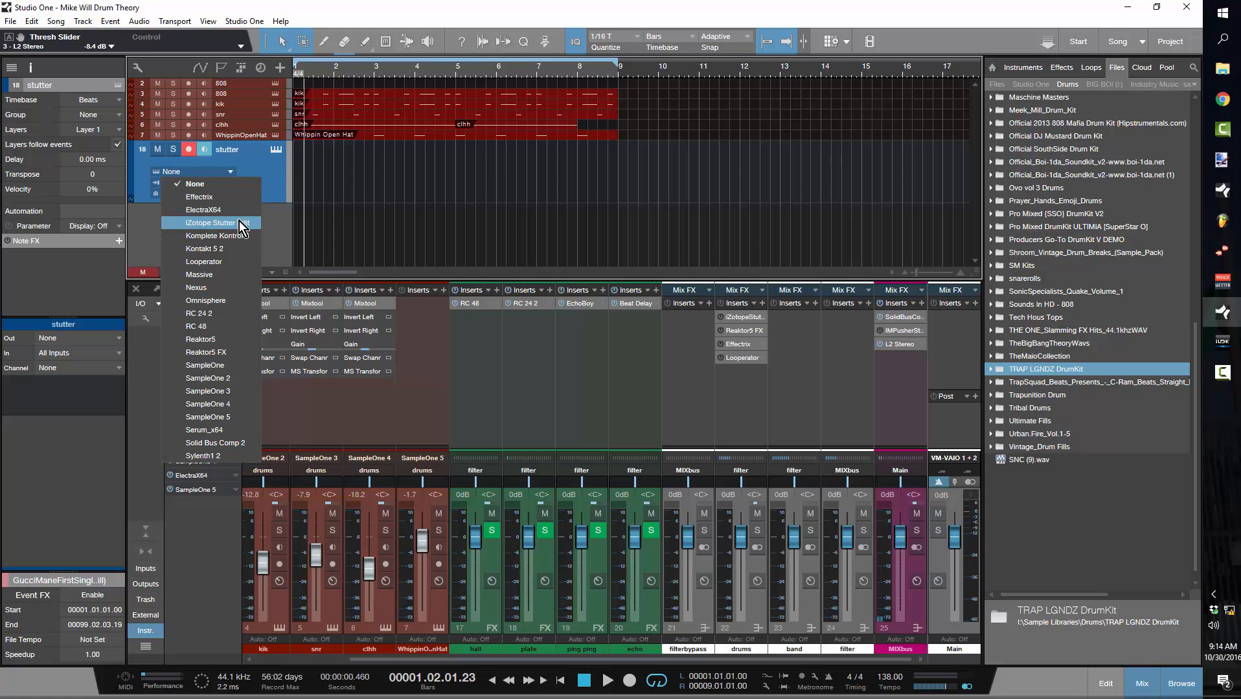
left_click(218, 223)
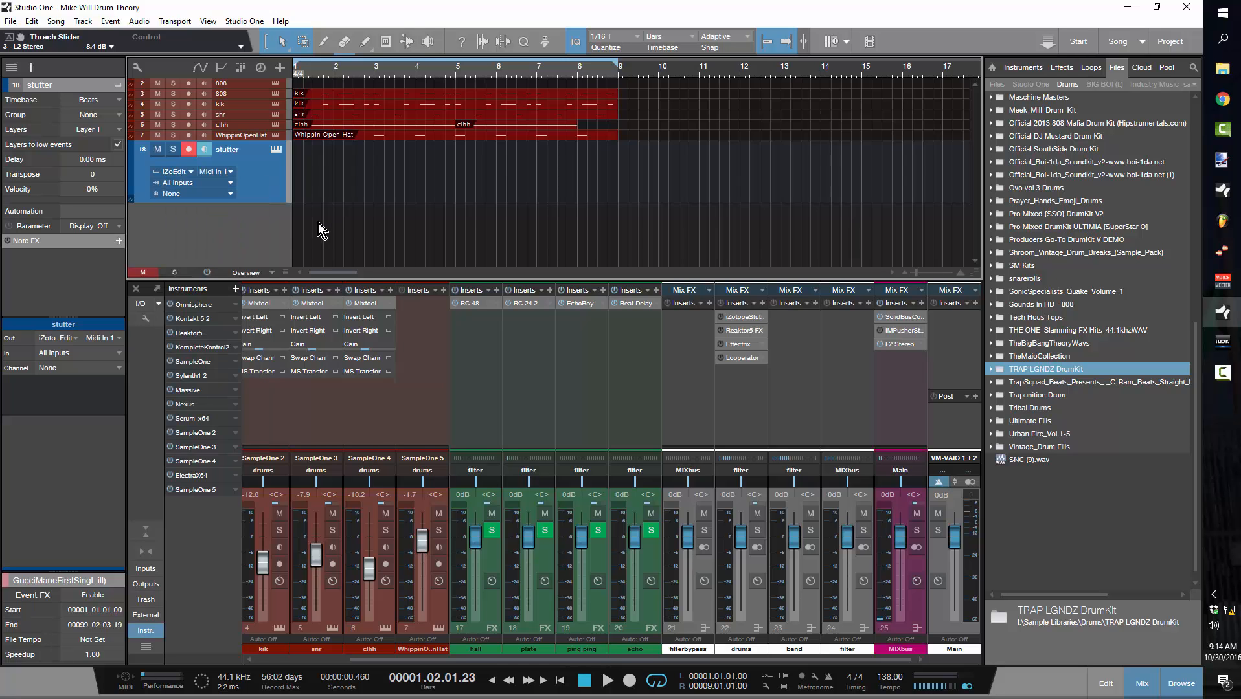
Step: Play the beat from the start to audition the Stutter Edit effects on the drums, and stop playback
key("Home")
key("space")
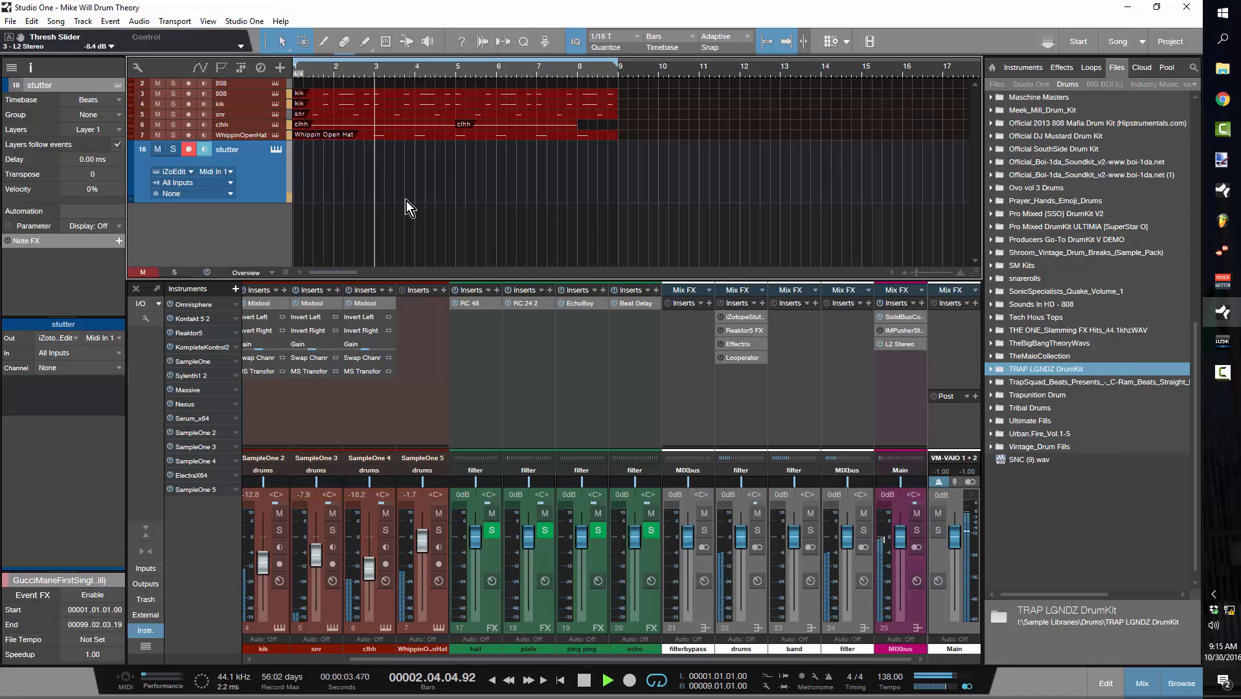
key("space")
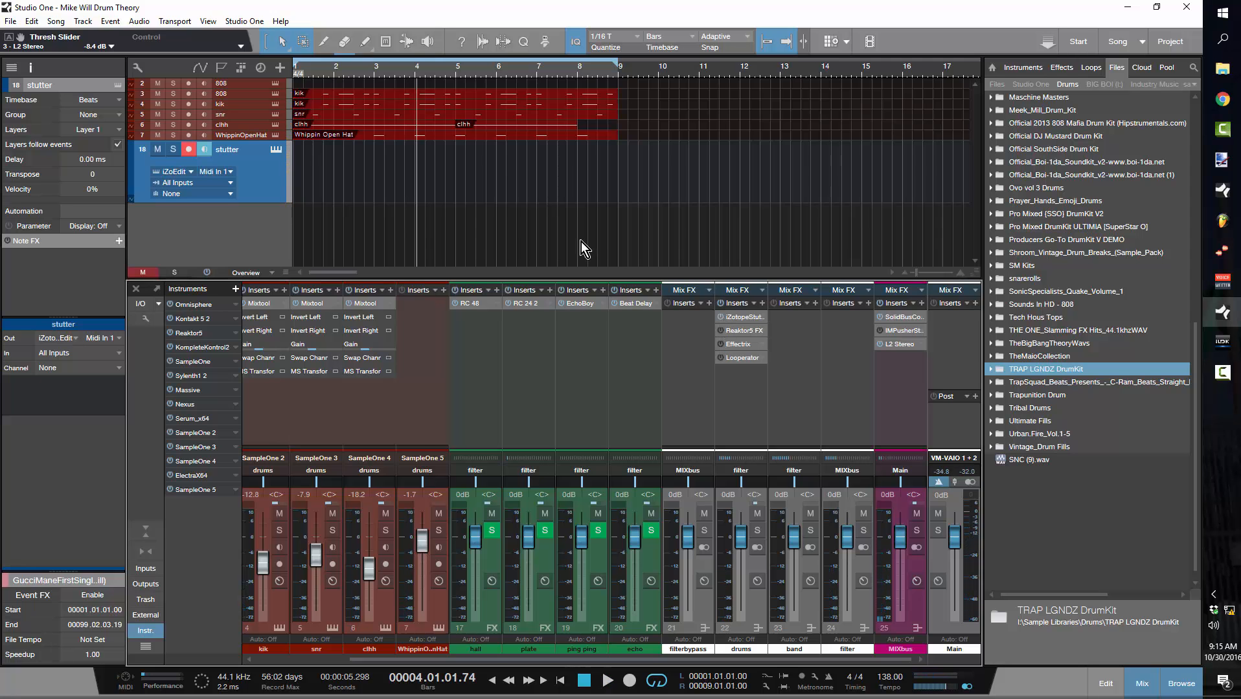
key("Home")
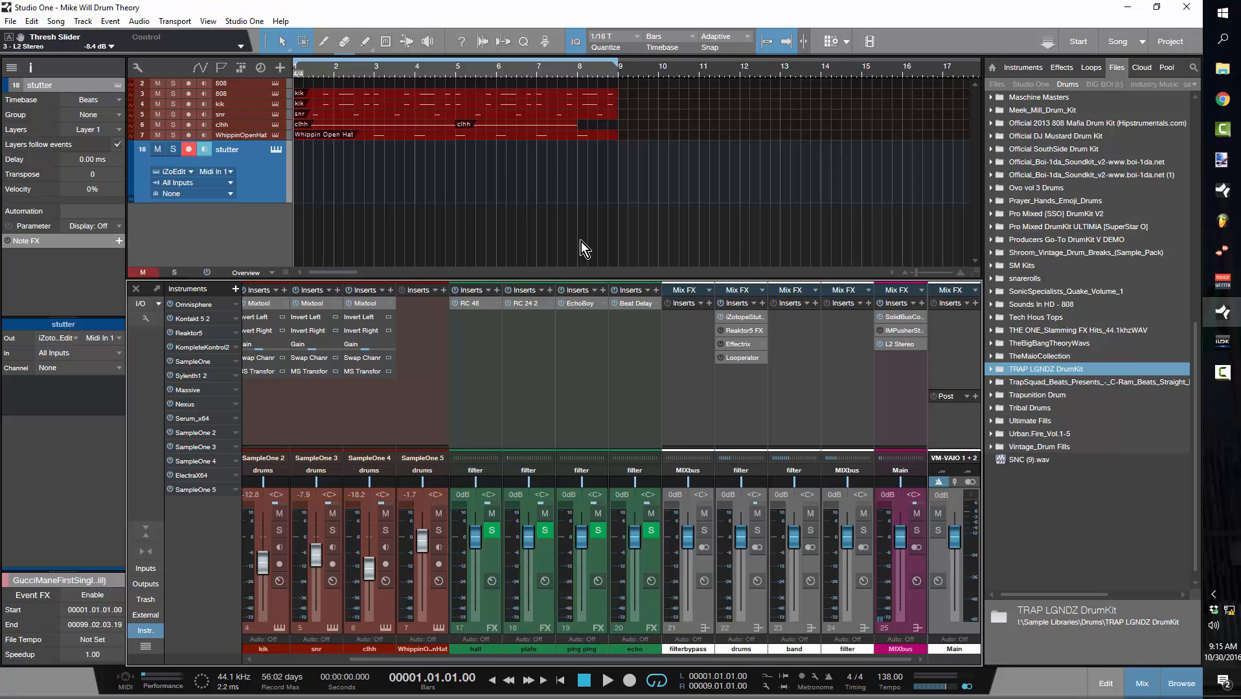
key("space")
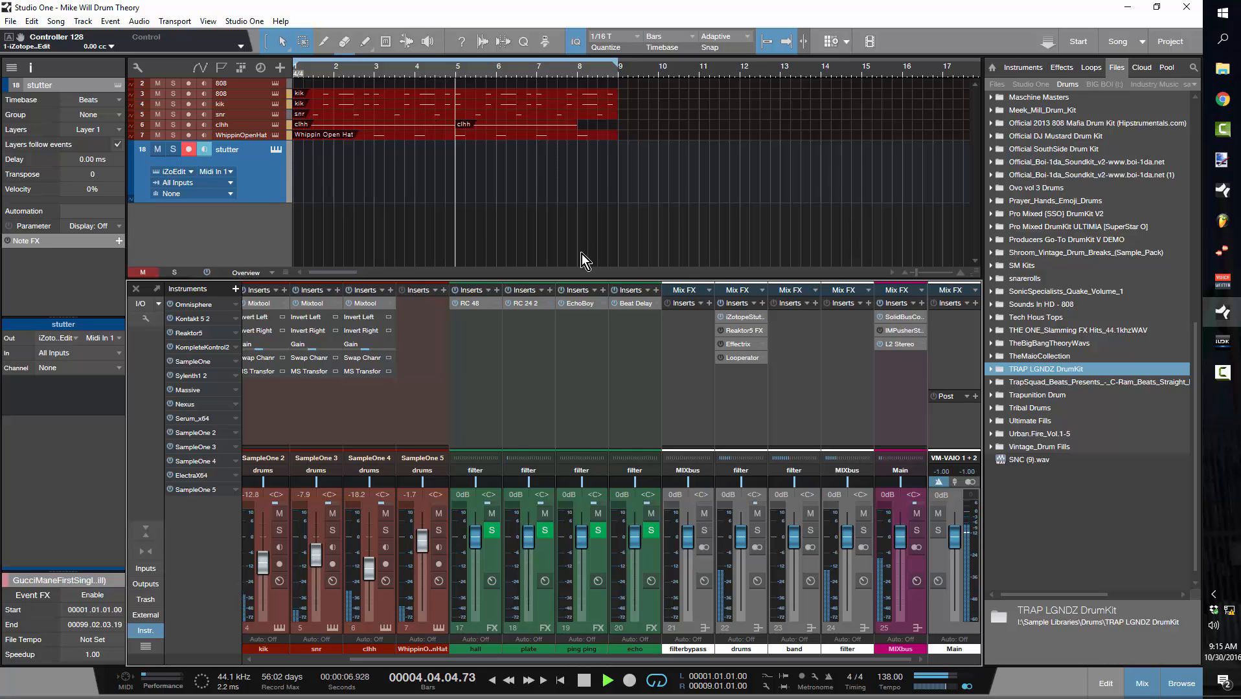
key("space")
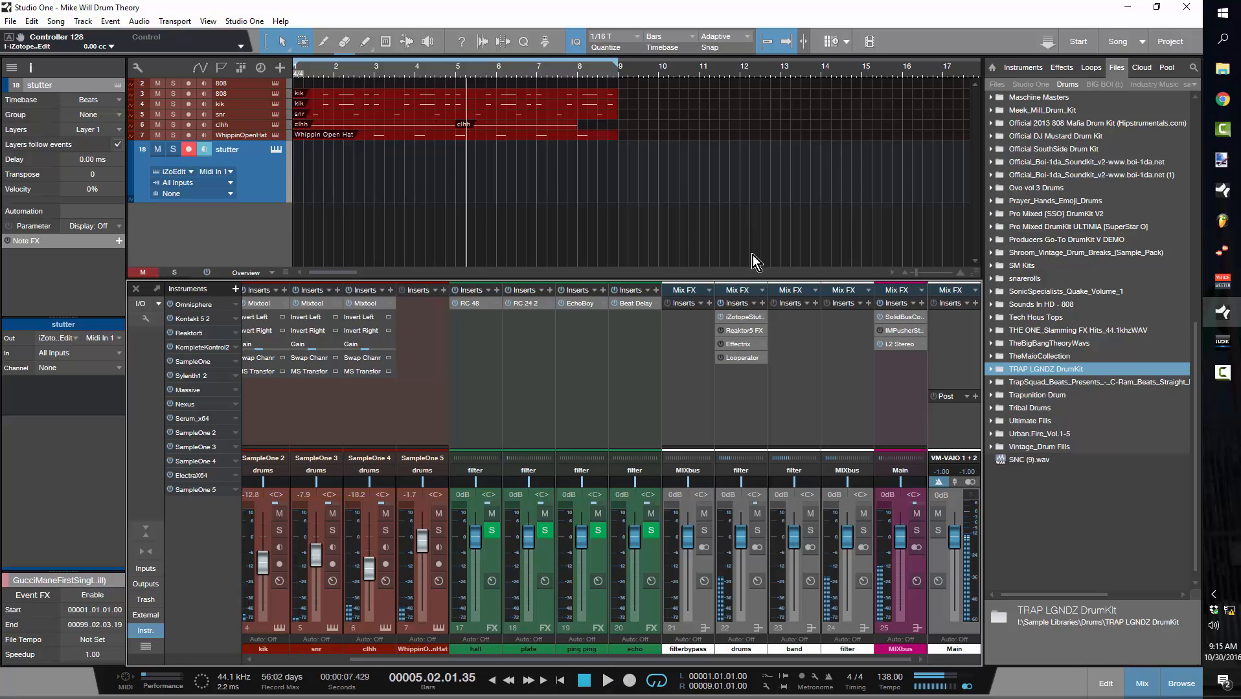
Step: Open Reaktor5 FX on the drums bus, route the stutter track's output to it, audition The Finger during playback and close the editor
double_click(746, 332)
left_click_drag(766, 130, 757, 170)
key("comma")
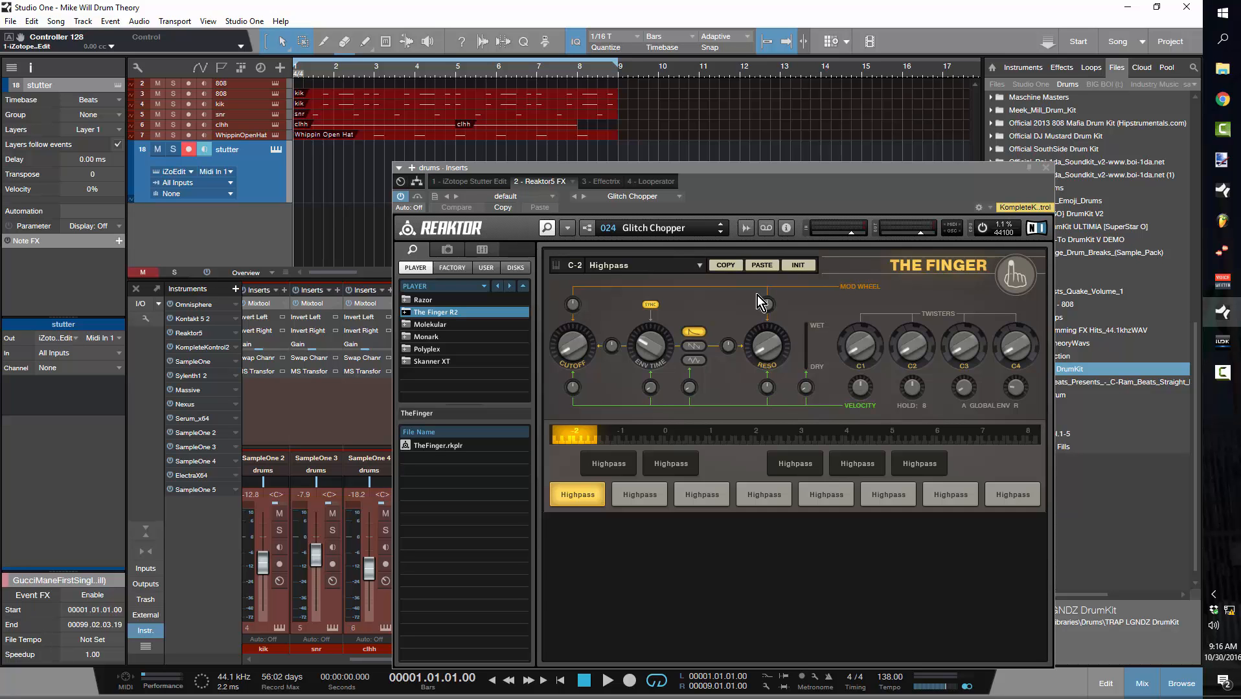
key("space")
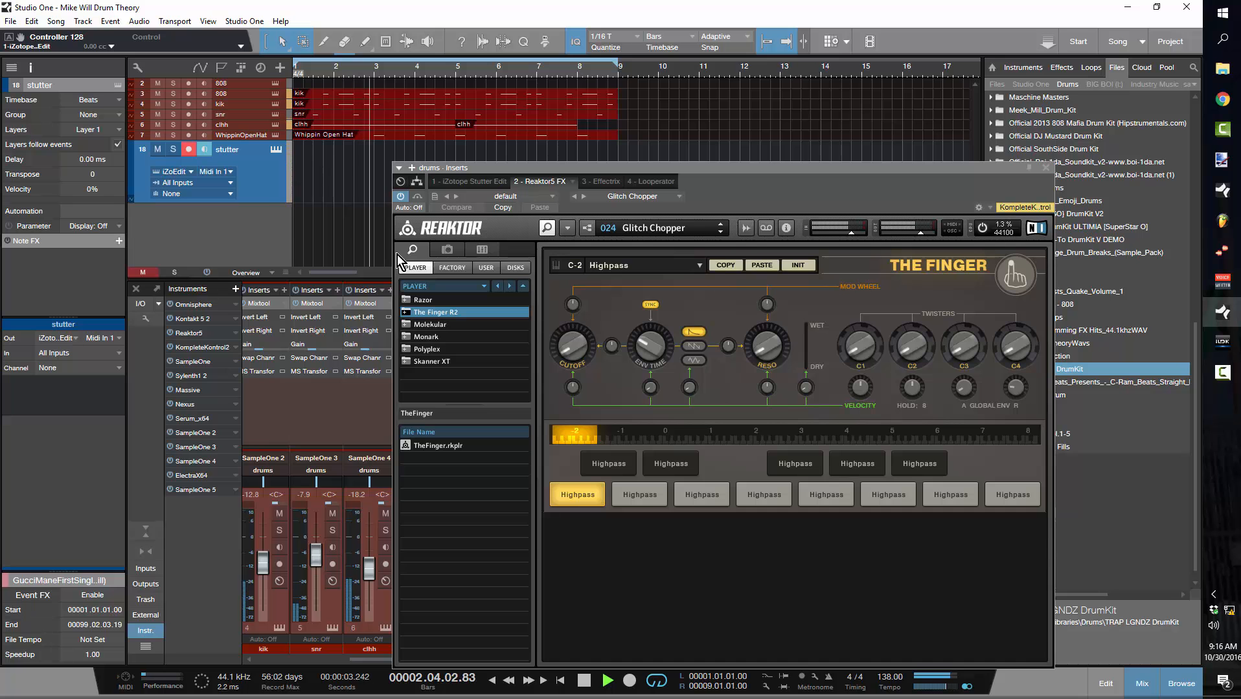
left_click(193, 172)
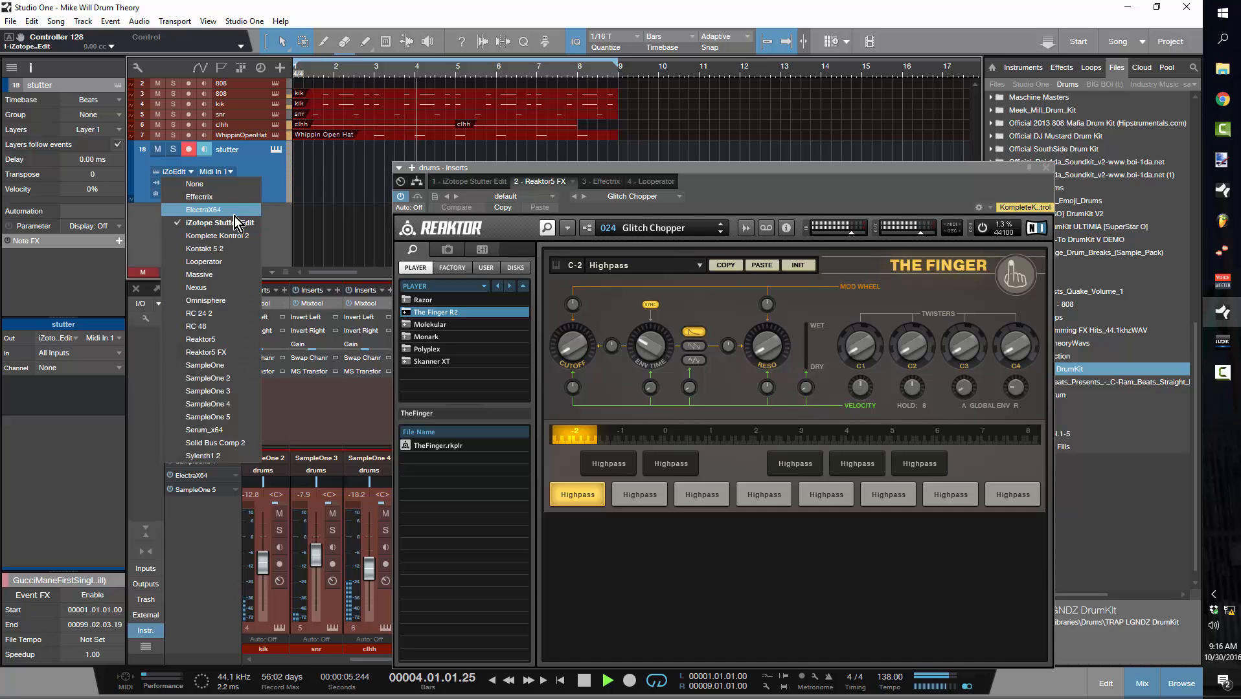
left_click(243, 352)
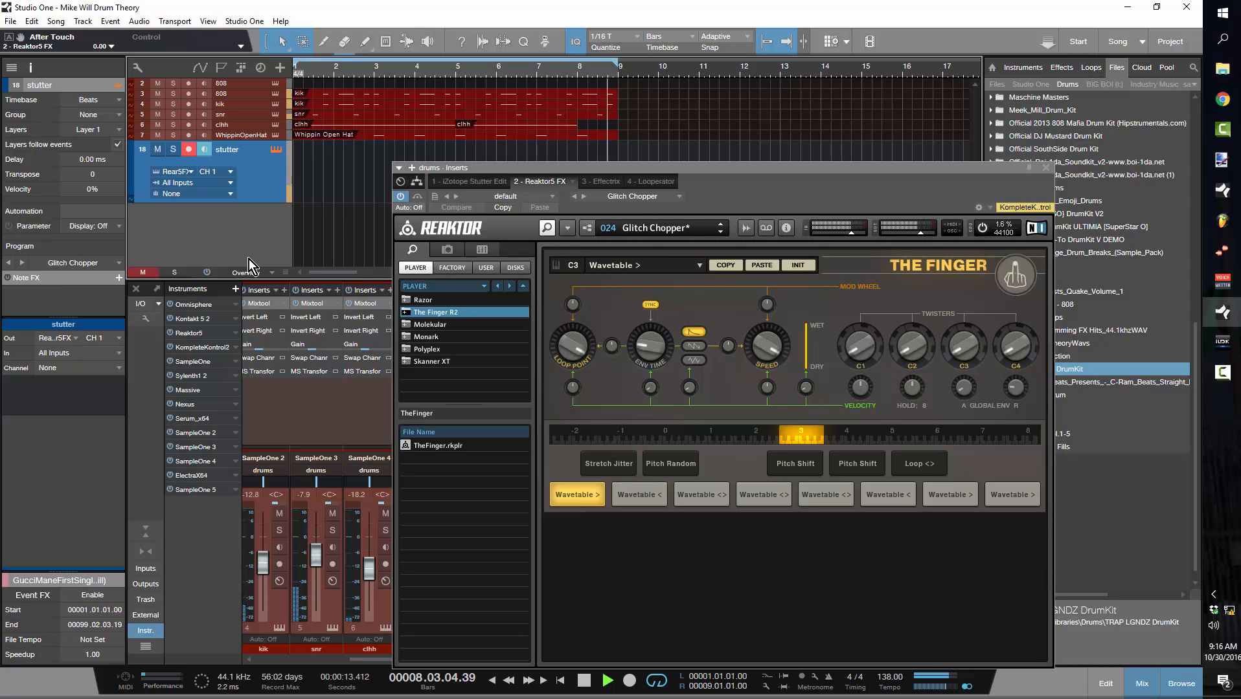
key("space")
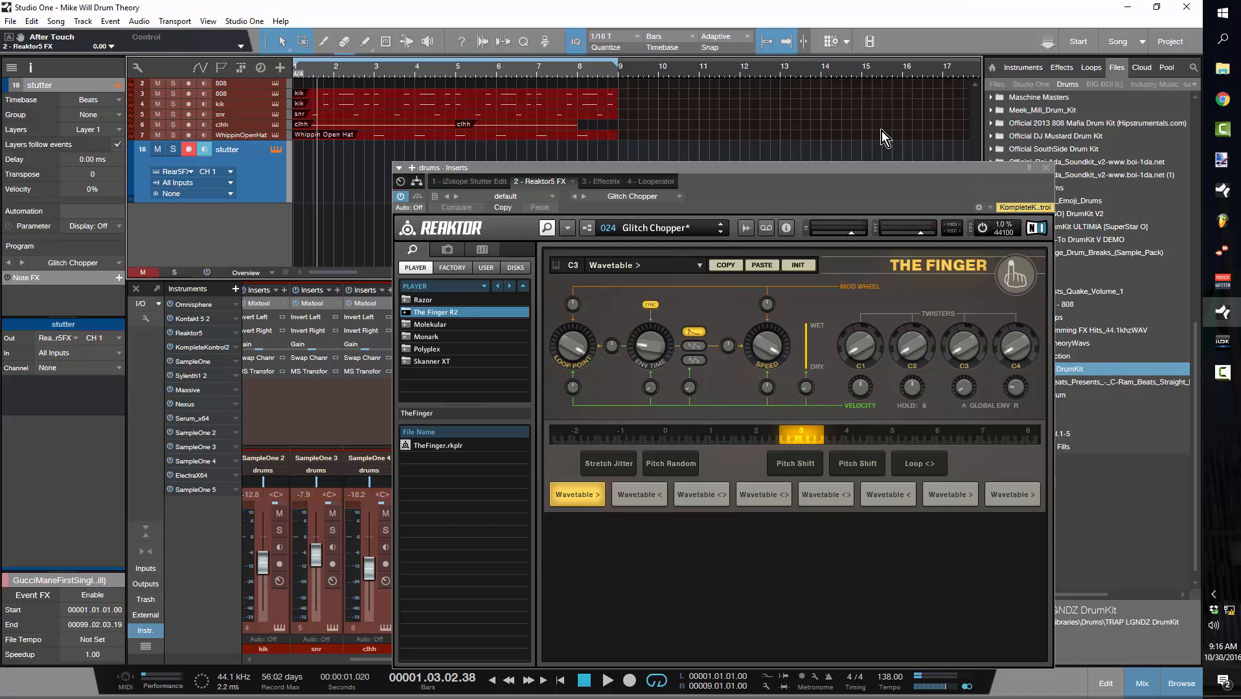
left_click(1045, 167)
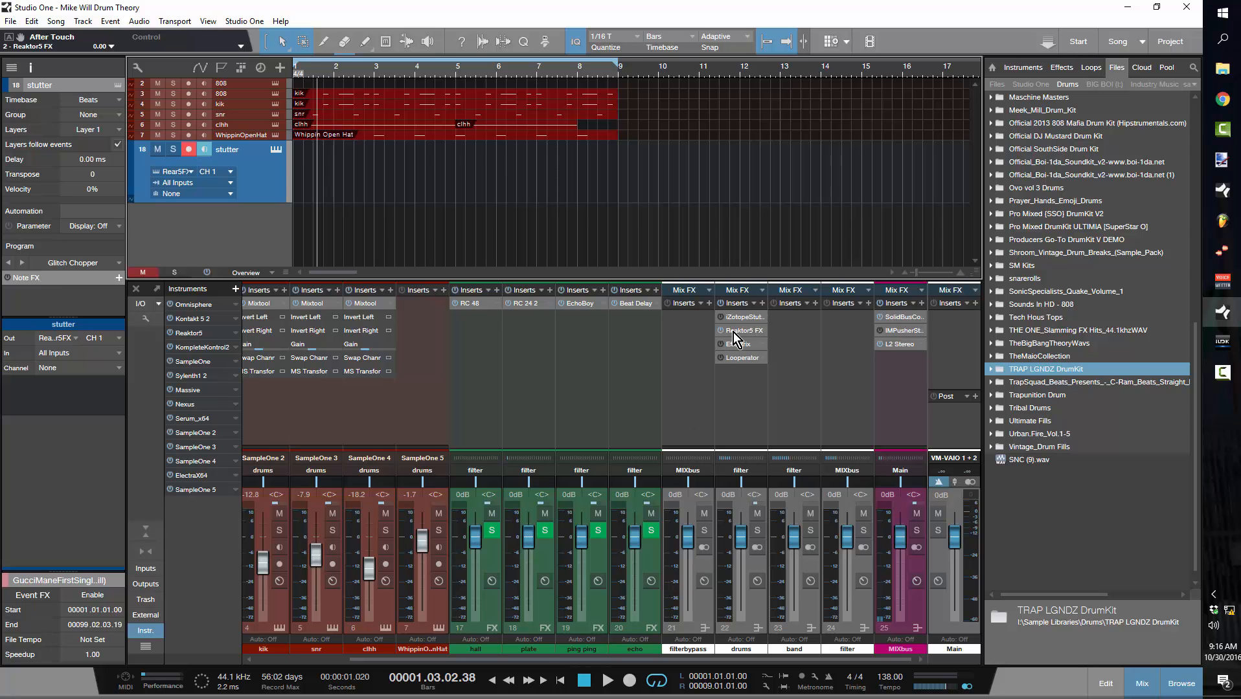
Step: Create an event spanning bars 1 to 9 on the stutter track and open it for note editing
double_click(340, 182)
double_click(340, 182)
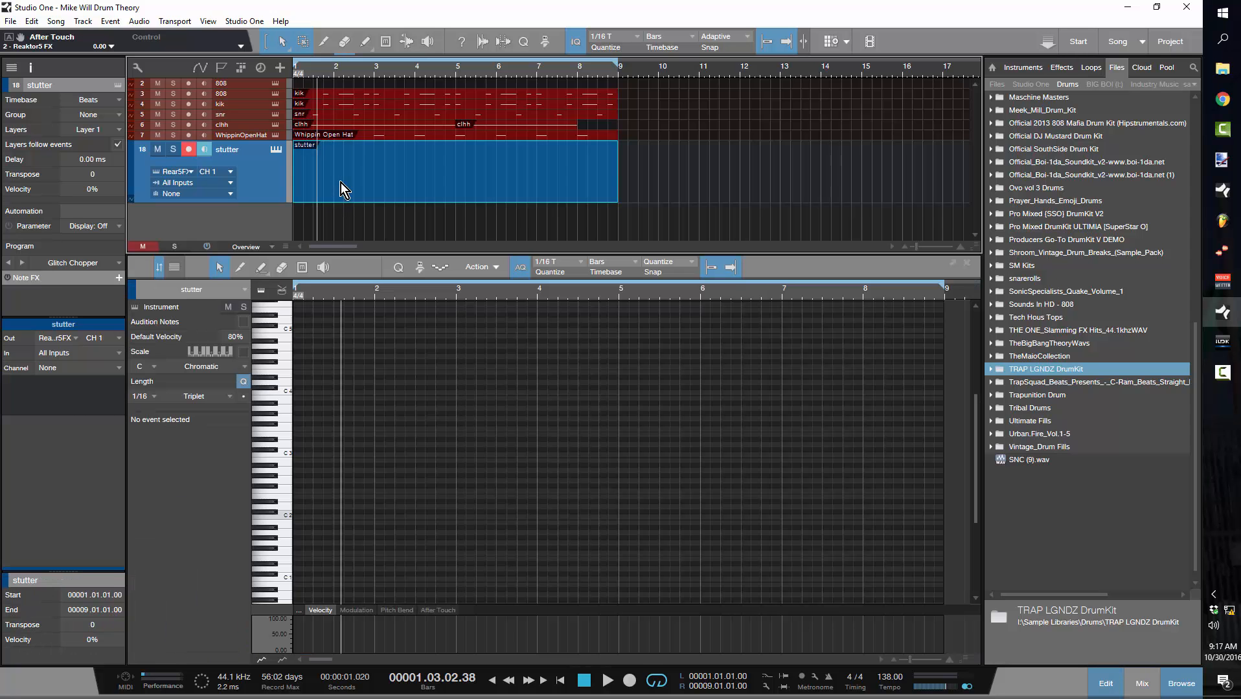
Step: Draw a C3 note ending at bar 3 in the stutter event, limit it to the last beat of bar 2 and play it back
left_click(301, 456)
left_click_drag(330, 456, 460, 458)
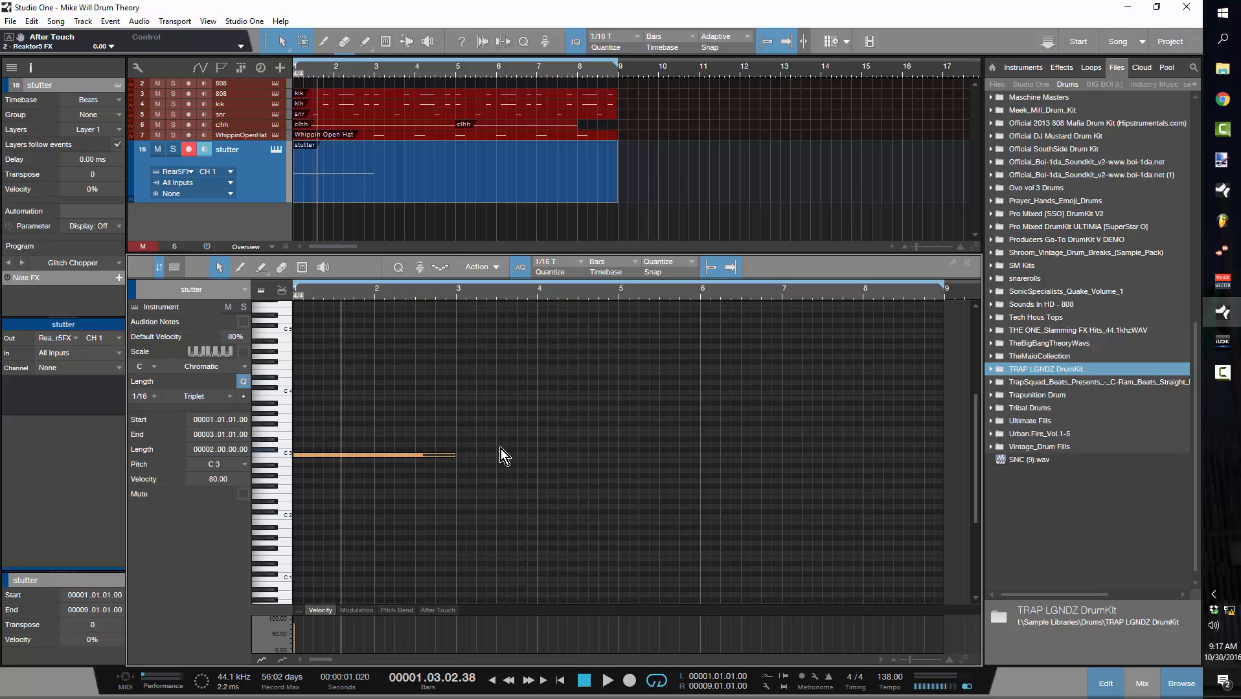
key("comma")
key("space")
key("space")
mouse_move(456, 456)
left_mouse_down()
mouse_move(311, 469)
mouse_move(334, 457)
mouse_move(444, 456)
left_mouse_up()
key("comma")
key("space")
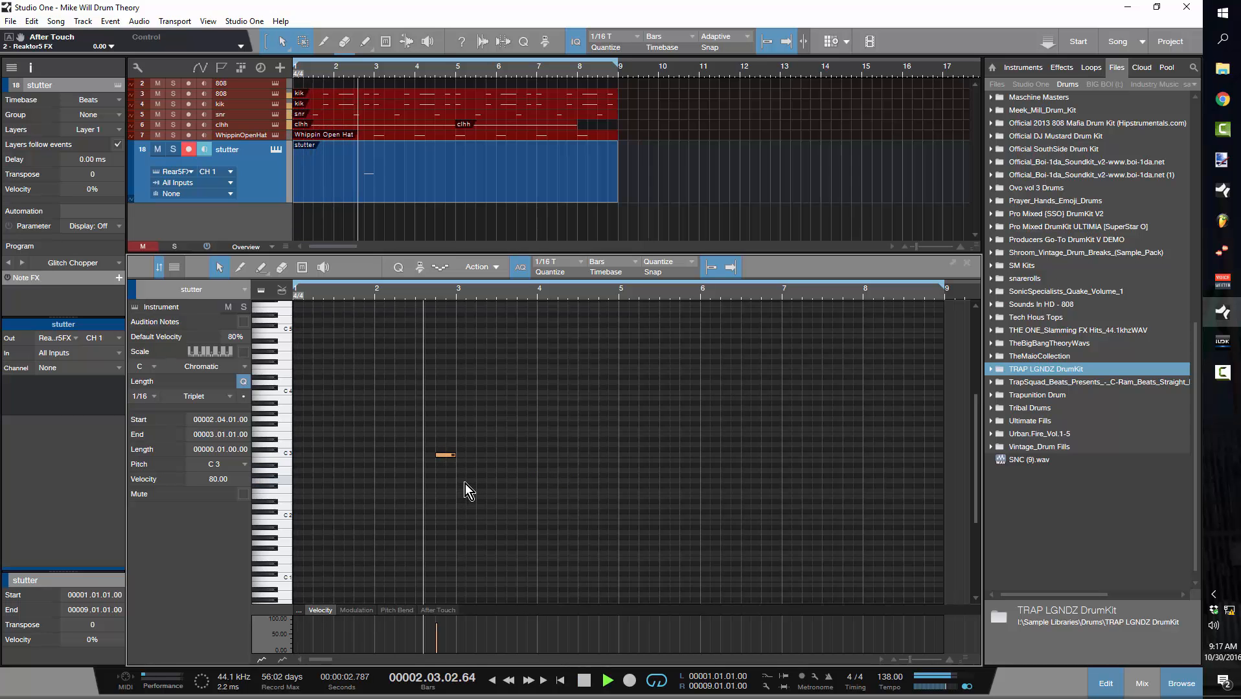
key("space")
Step: Delete the C3 note from the stutter event
left_click_drag(459, 468, 371, 411)
key("Delete")
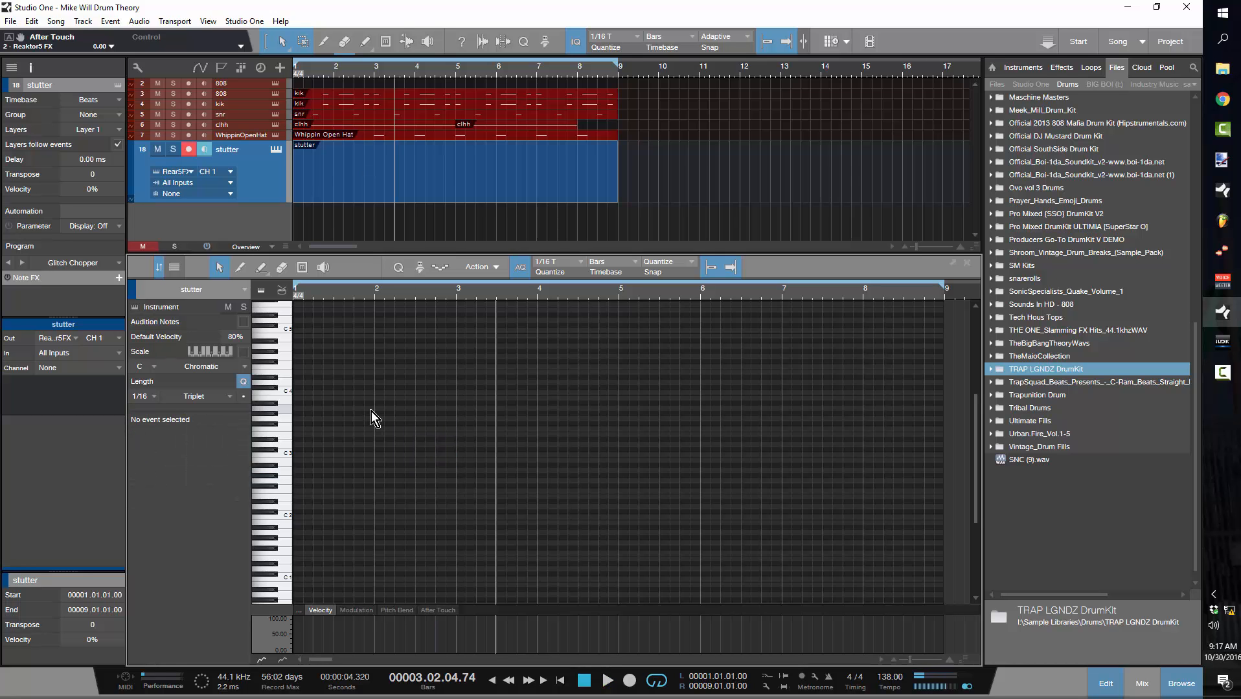
double_click(562, 187)
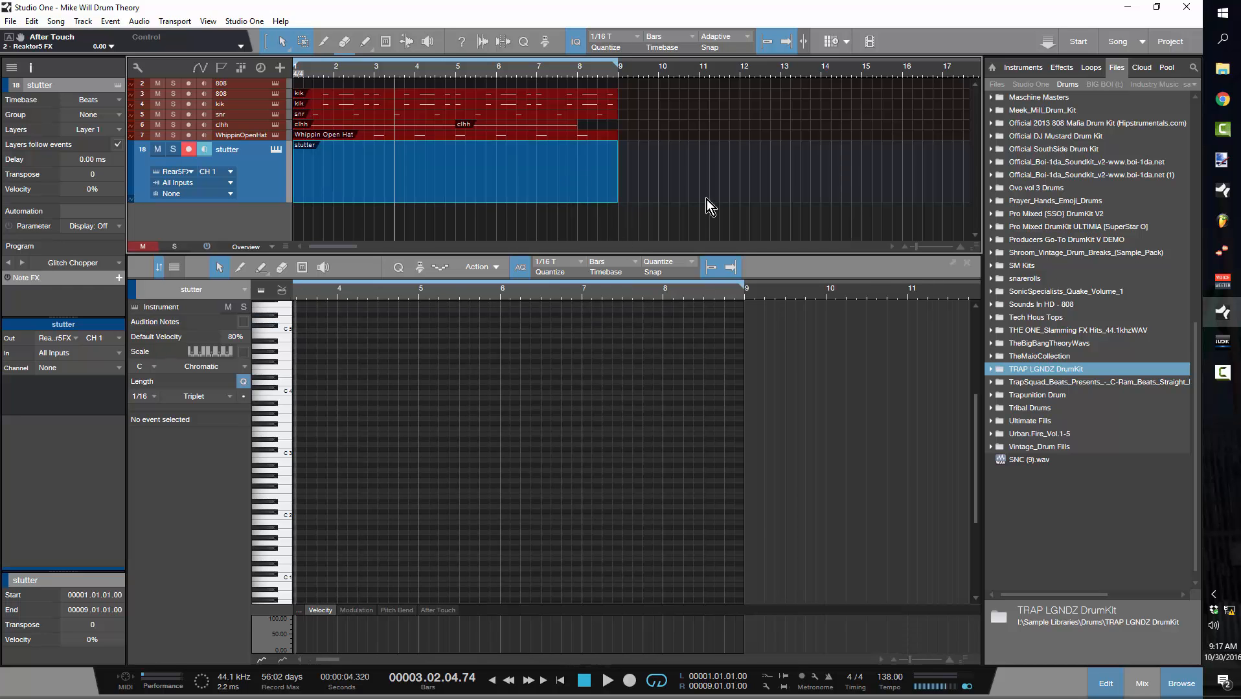
Step: Add PreSonus Pro EQ as the fifth insert on the drums bus, enable its high cut with a 48 dB/Oct slope and close the editor
key("F3")
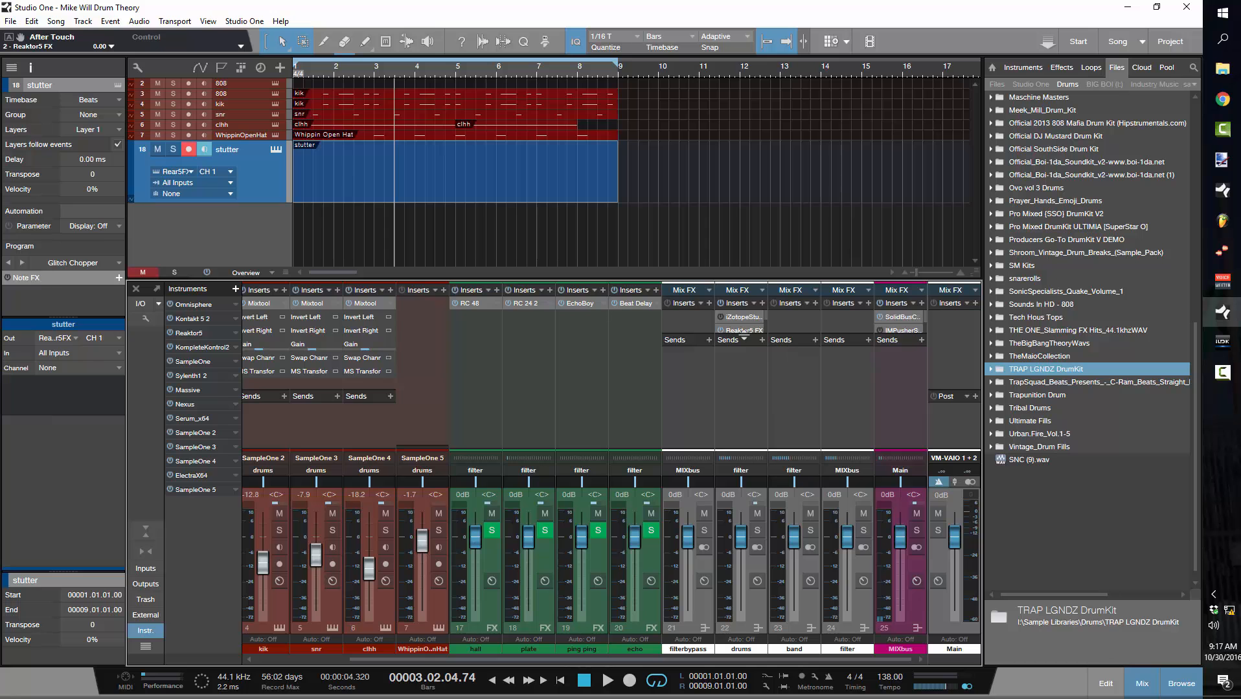
left_click(763, 304)
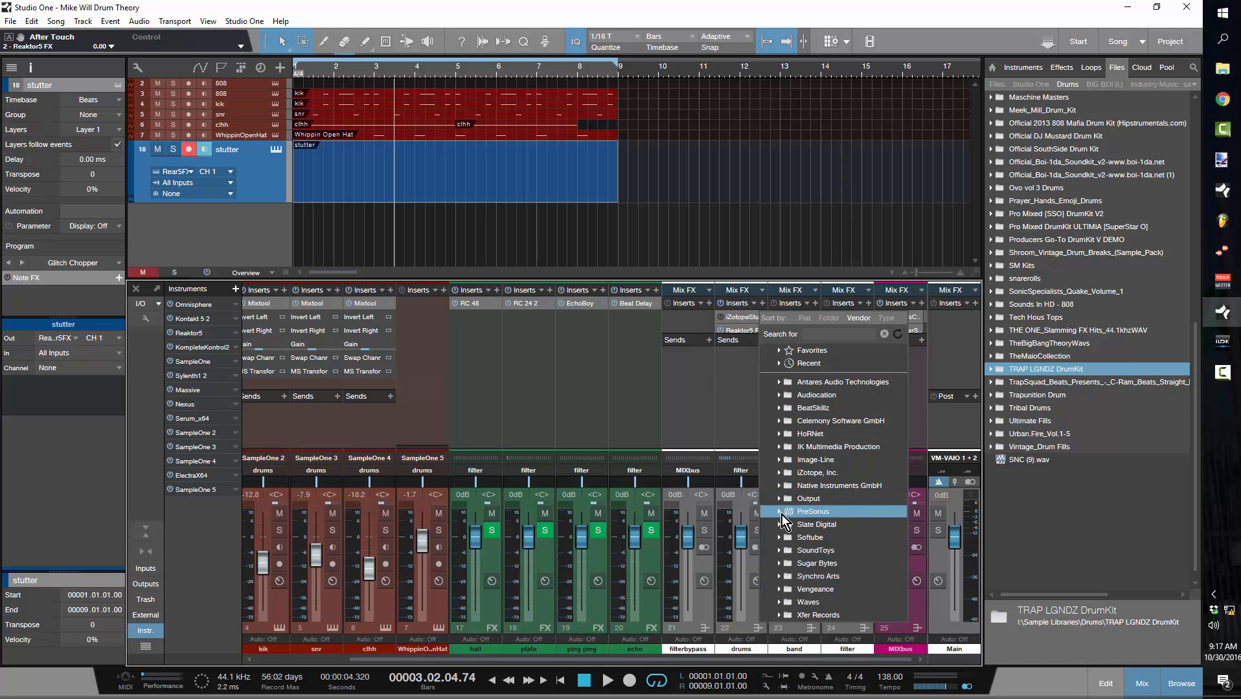
left_click(780, 513)
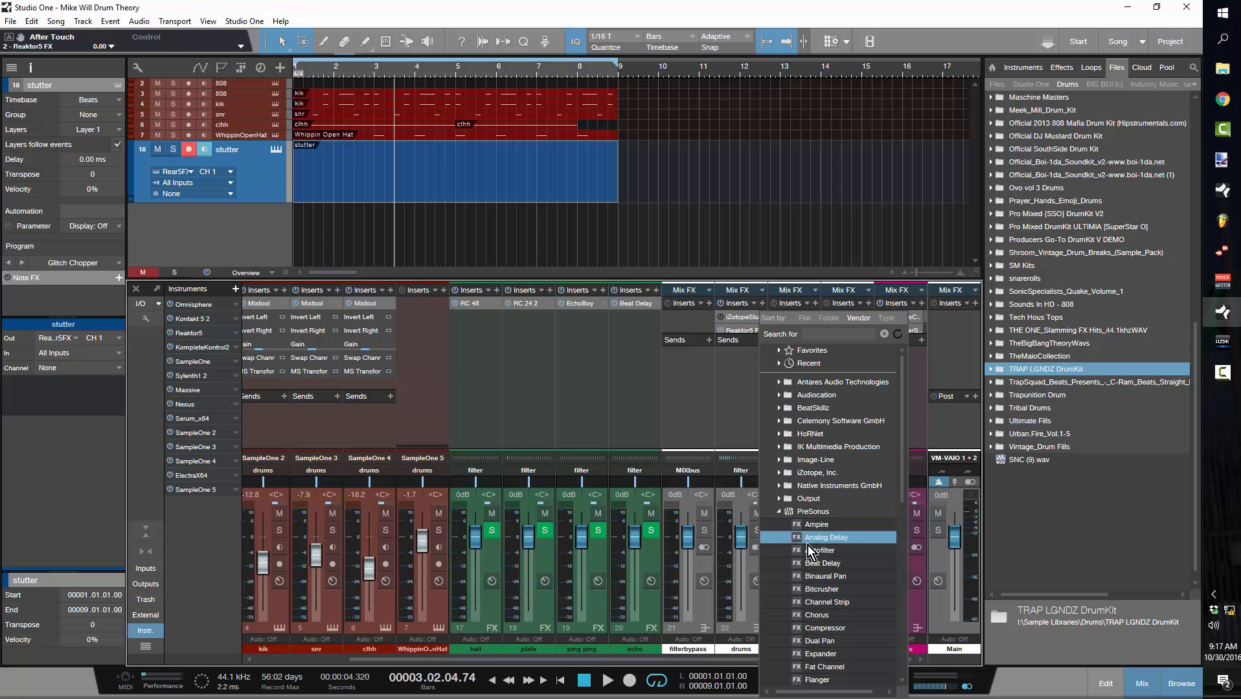
scroll(823, 563, "down", 5)
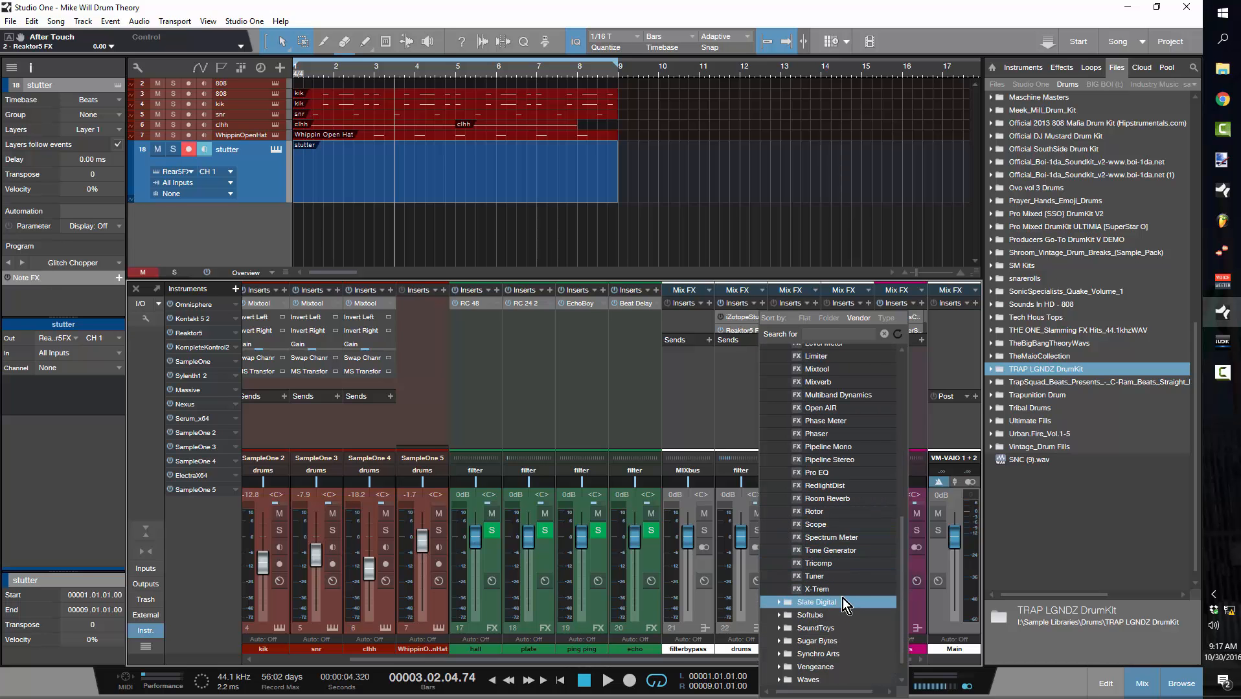
left_click(822, 476)
left_click(713, 487)
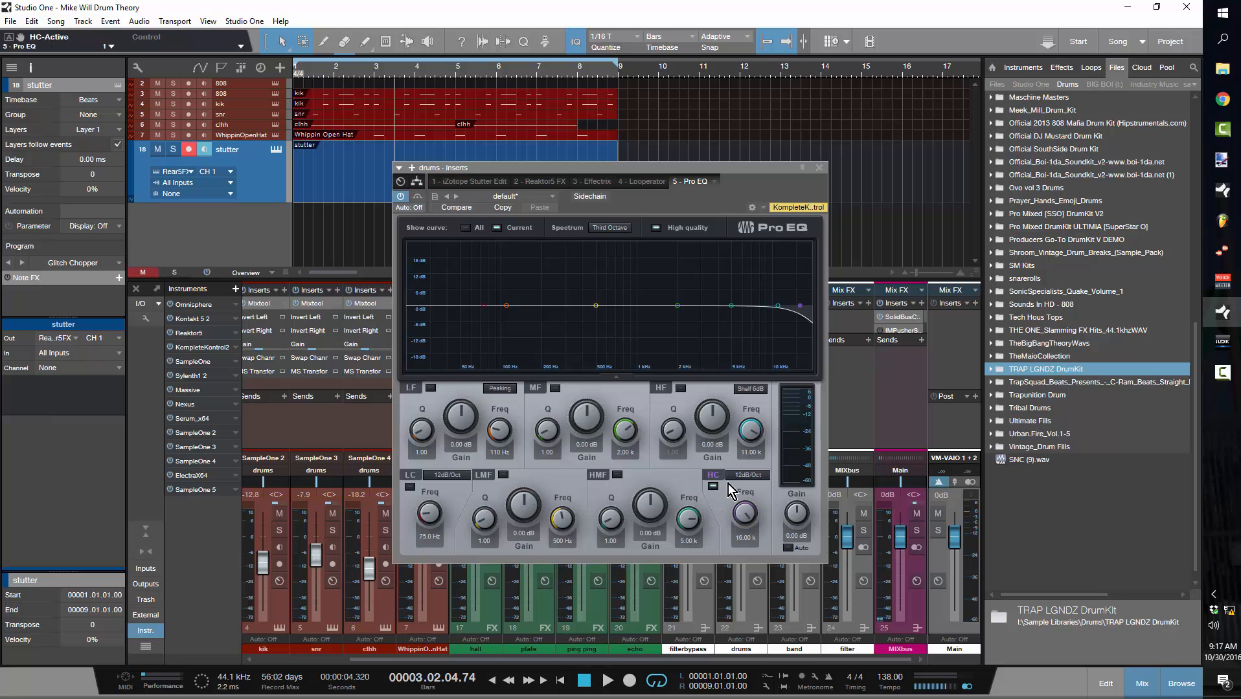
left_click(756, 543)
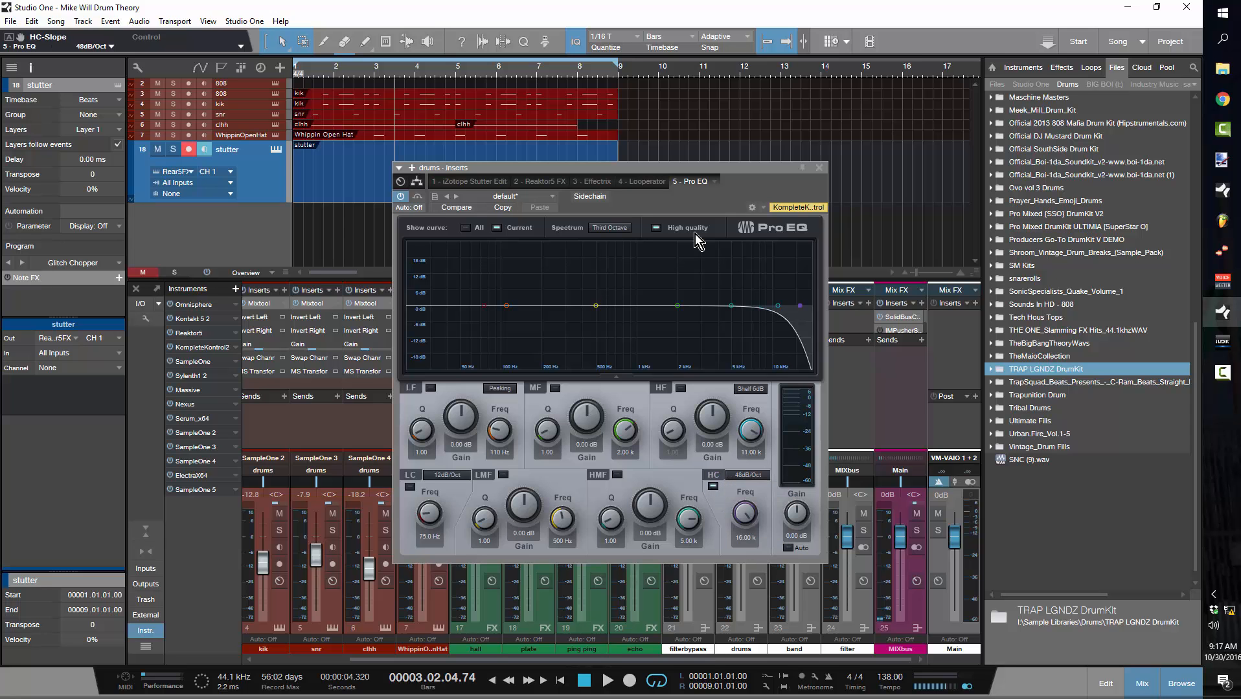
left_click(818, 168)
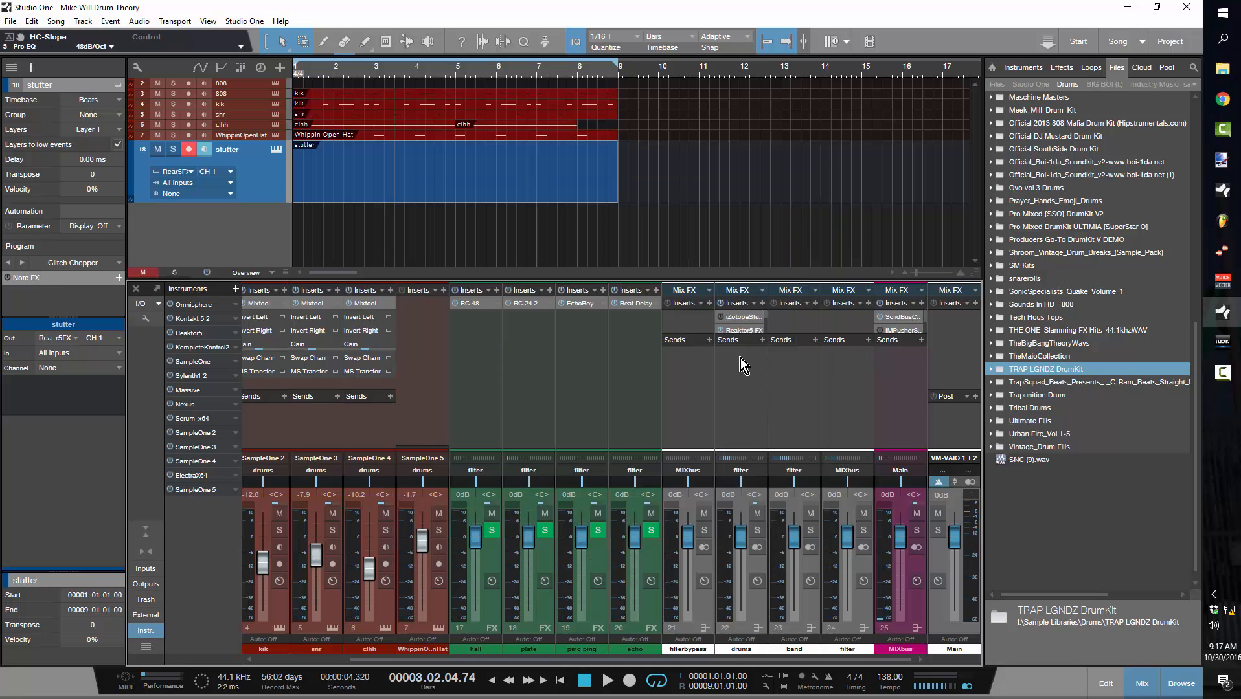
Step: Lower the Pro EQ high-cut frequency on the drums bus to 1.58 kHz, play the filtered beat and close the editor
left_click_drag(740, 336, 747, 466)
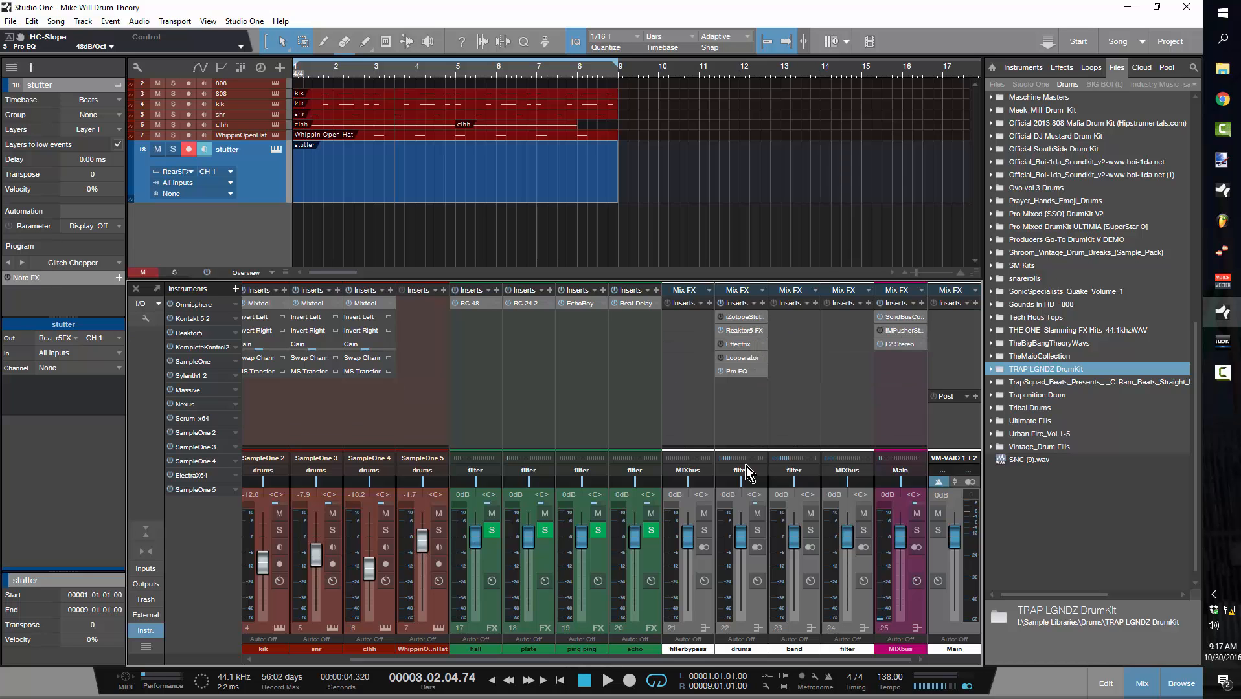
double_click(742, 371)
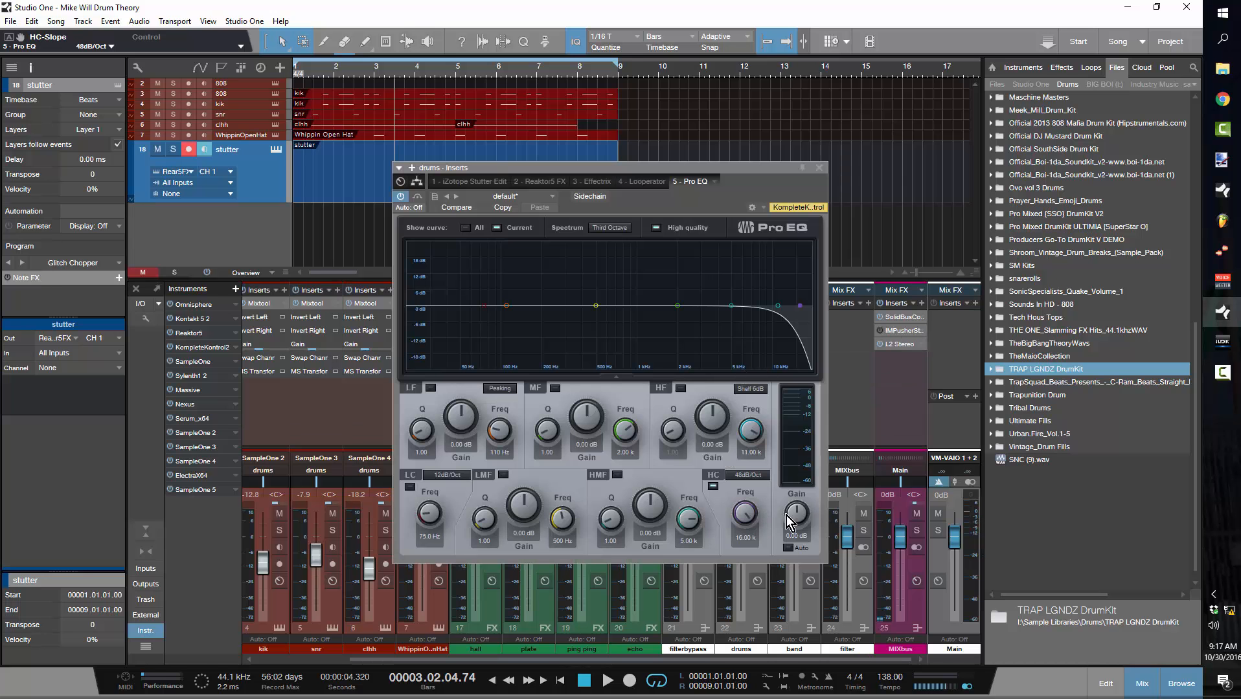
left_click_drag(750, 516, 742, 547)
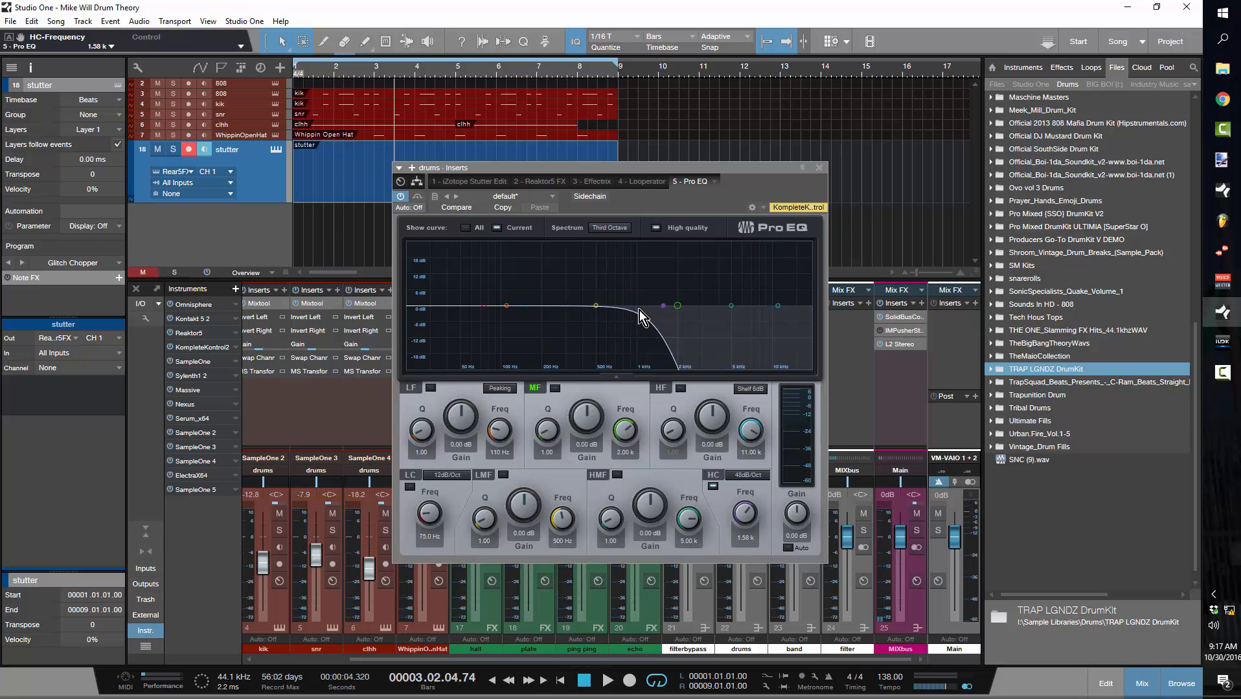
key("space")
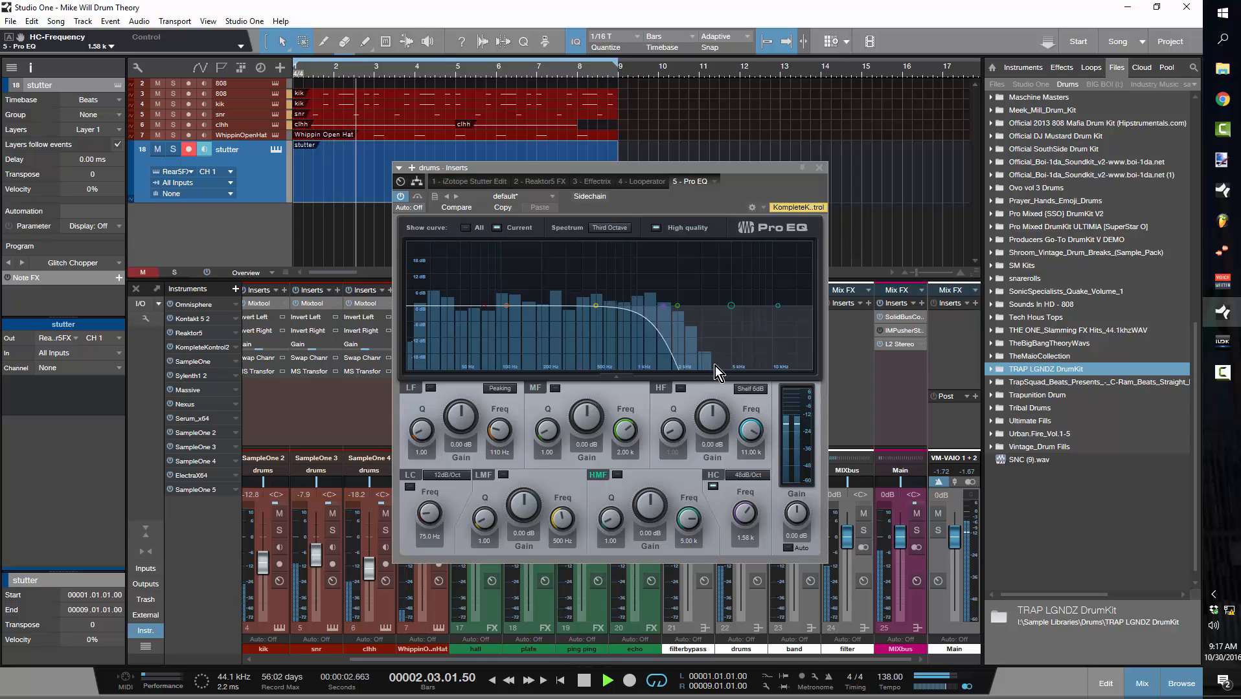
key("space")
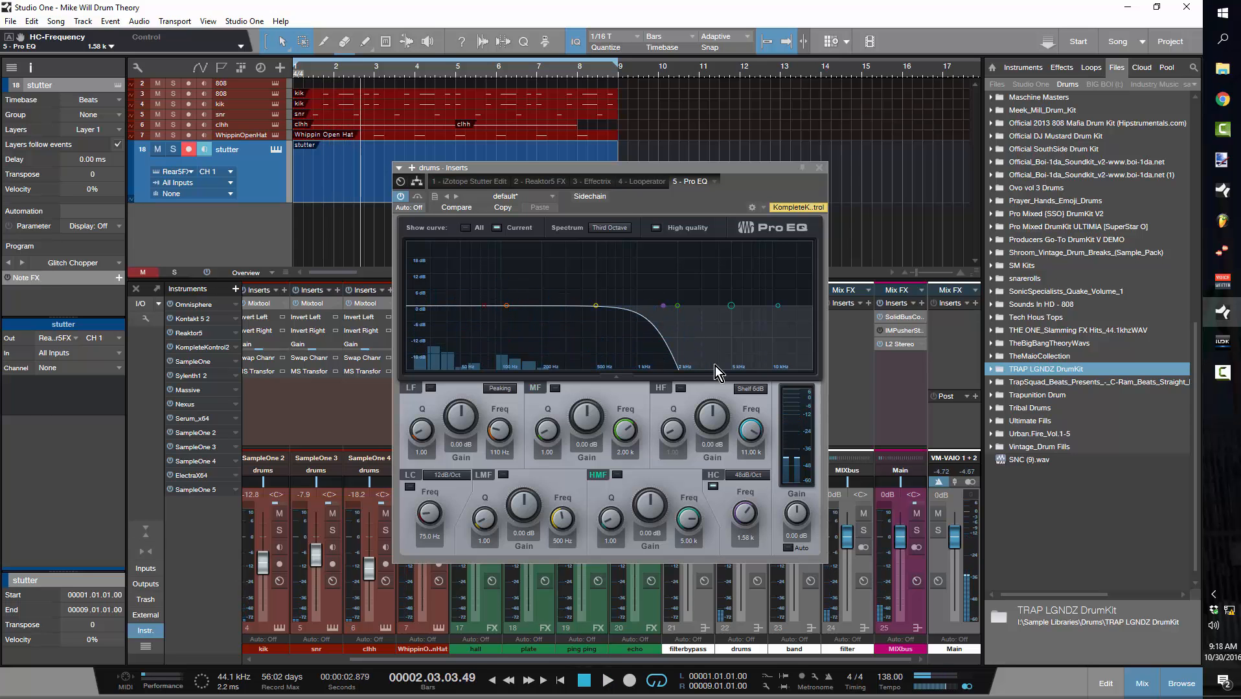
key("space")
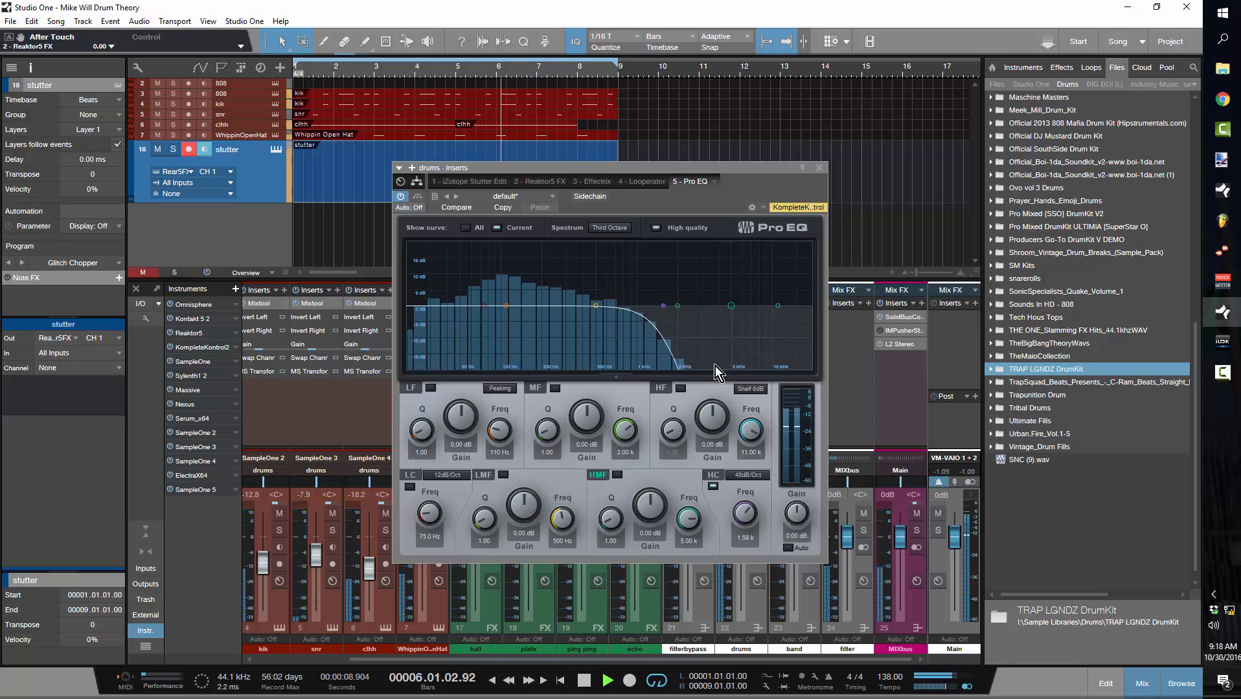
key("space")
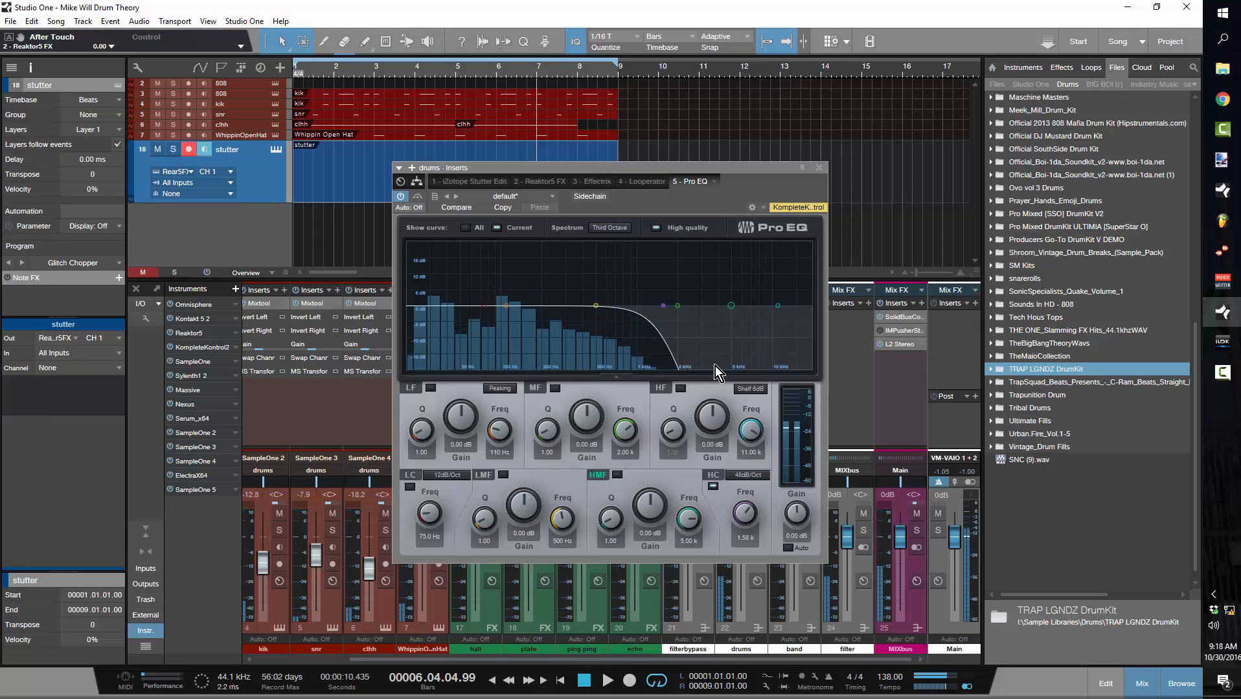
left_click(819, 167)
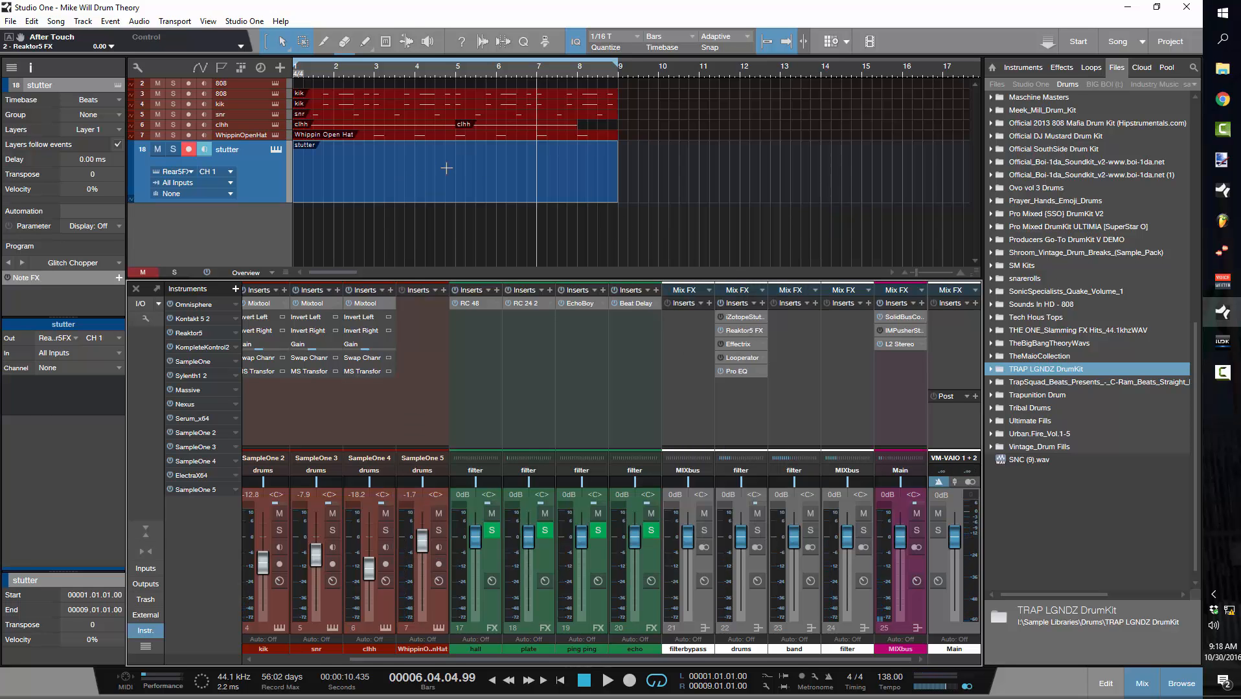
Step: Duplicate all drum events into bars 9 to 17 and extend the loop range to about the end of the copies
left_click_drag(711, 137, 277, 99)
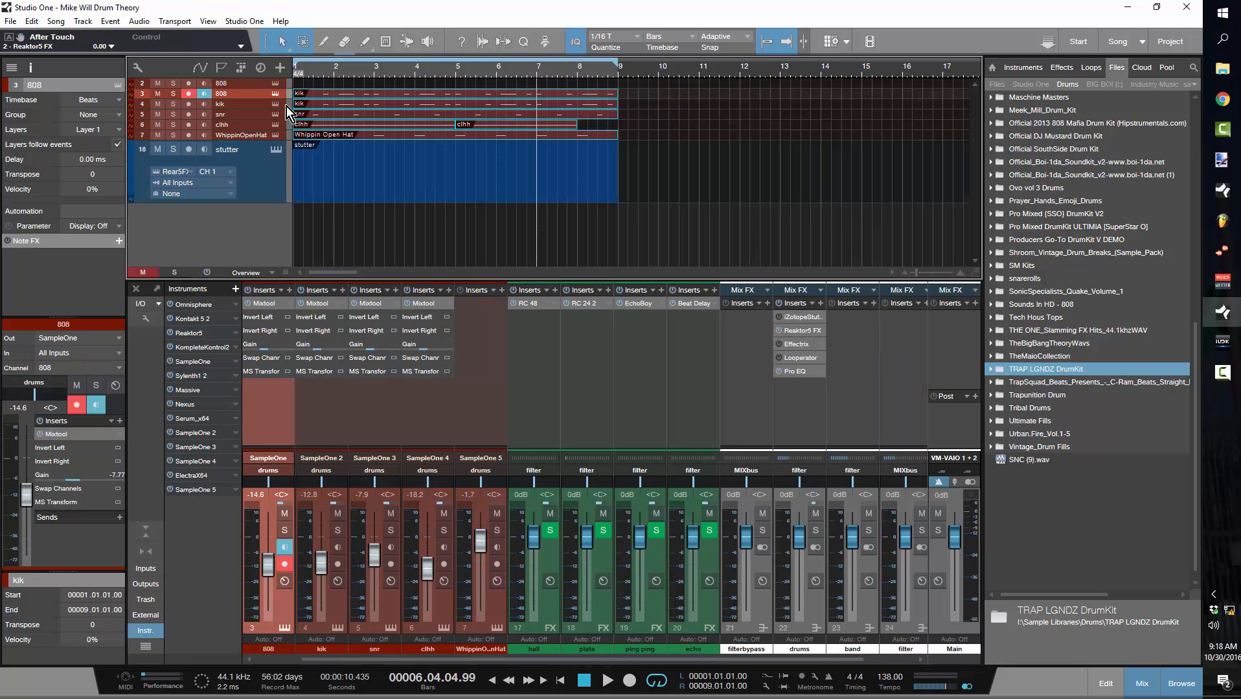
key("ctrl+d")
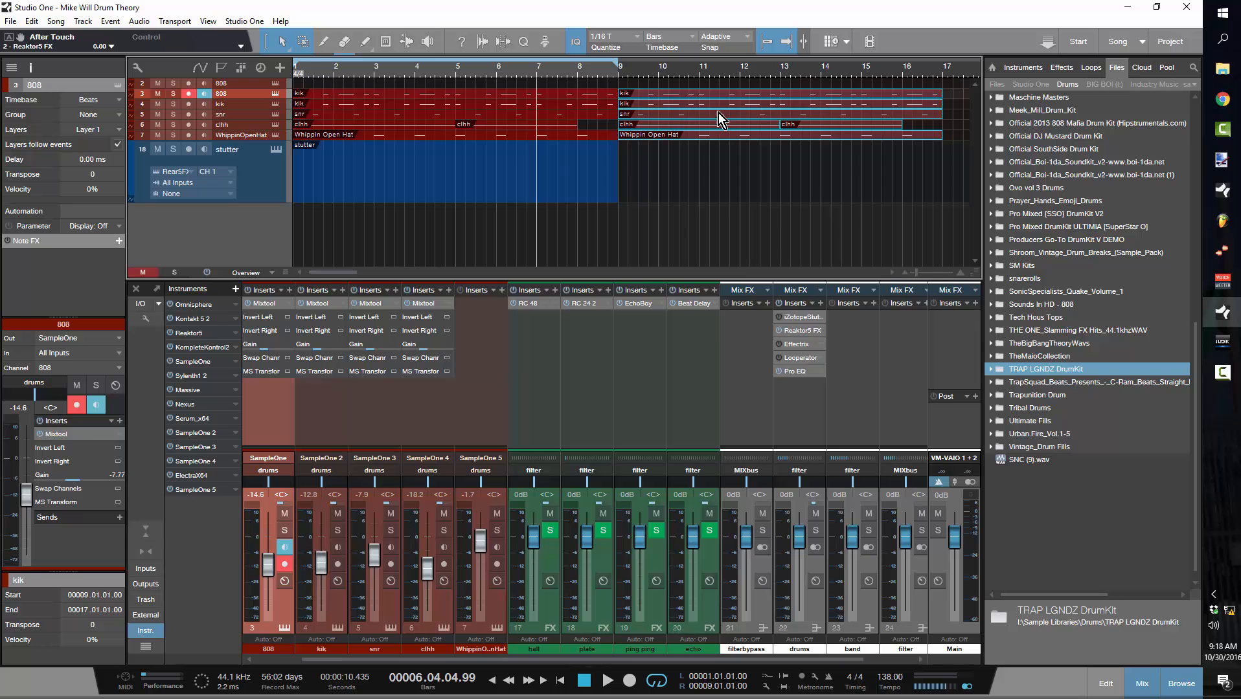
left_click_drag(613, 65, 933, 80)
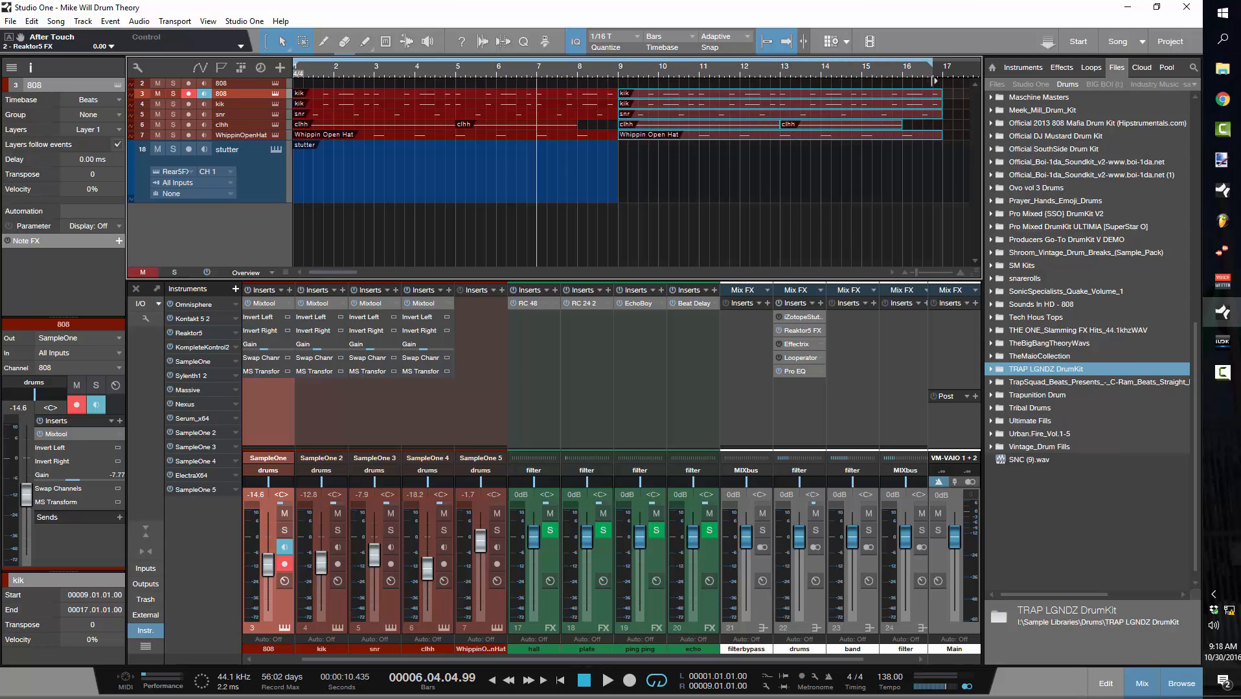
Step: Create high-cut frequency automation for the drums bus Pro EQ, stepping the curve up to near maximum at bar 9
left_click(775, 372)
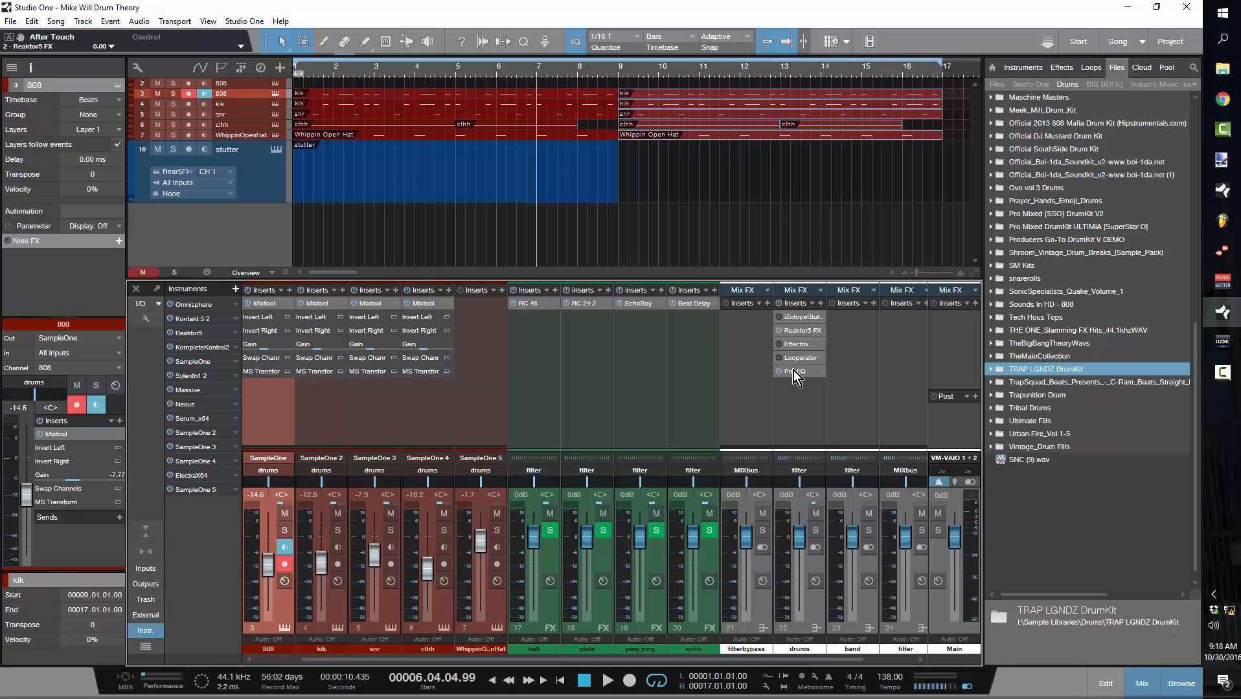
right_click(745, 517)
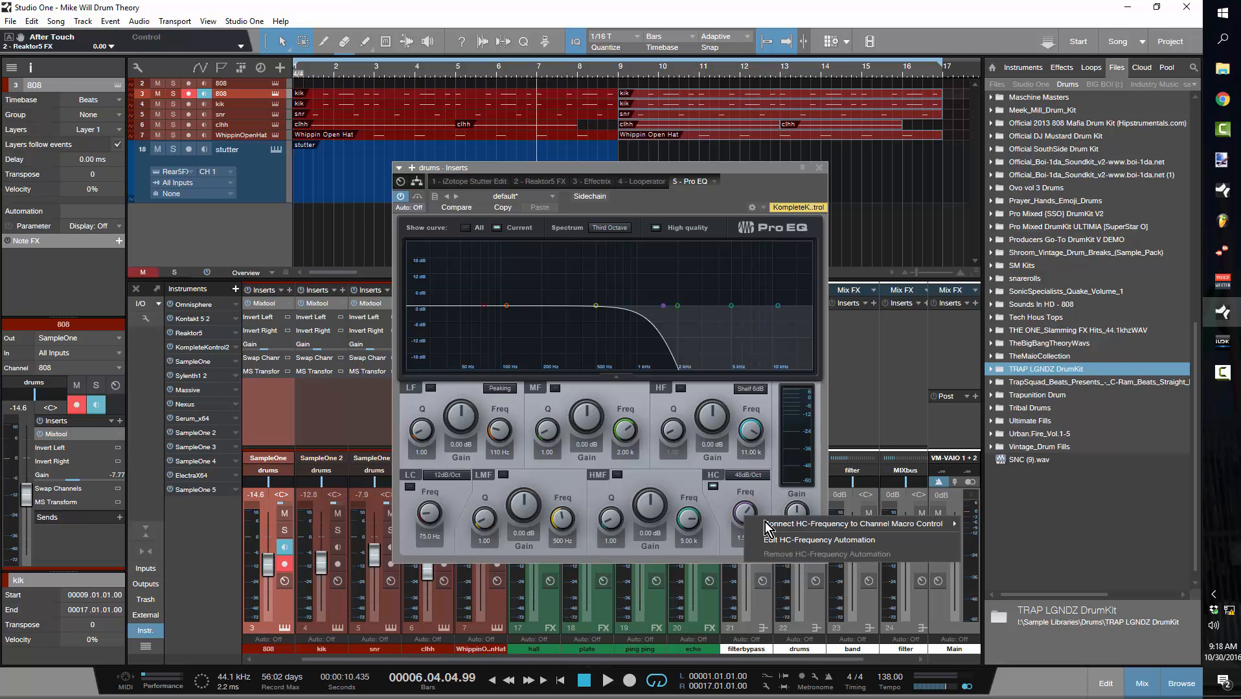
left_click(841, 540)
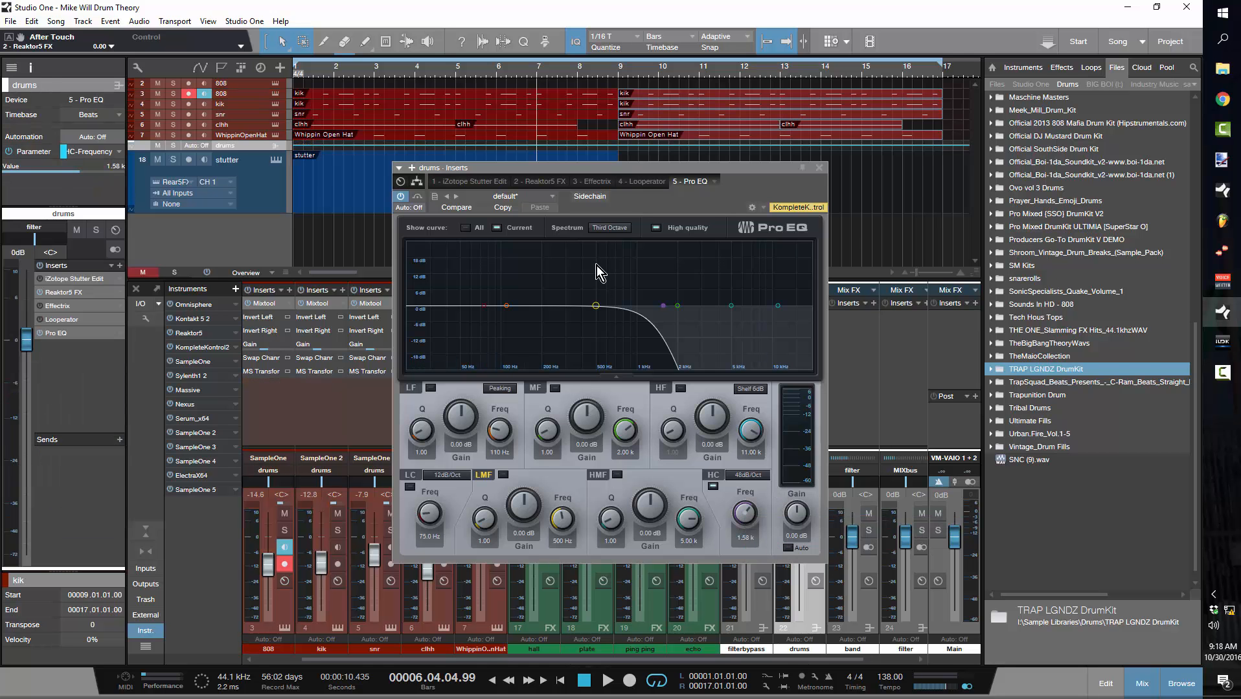
left_click(821, 169)
scroll(642, 180, "down", 3)
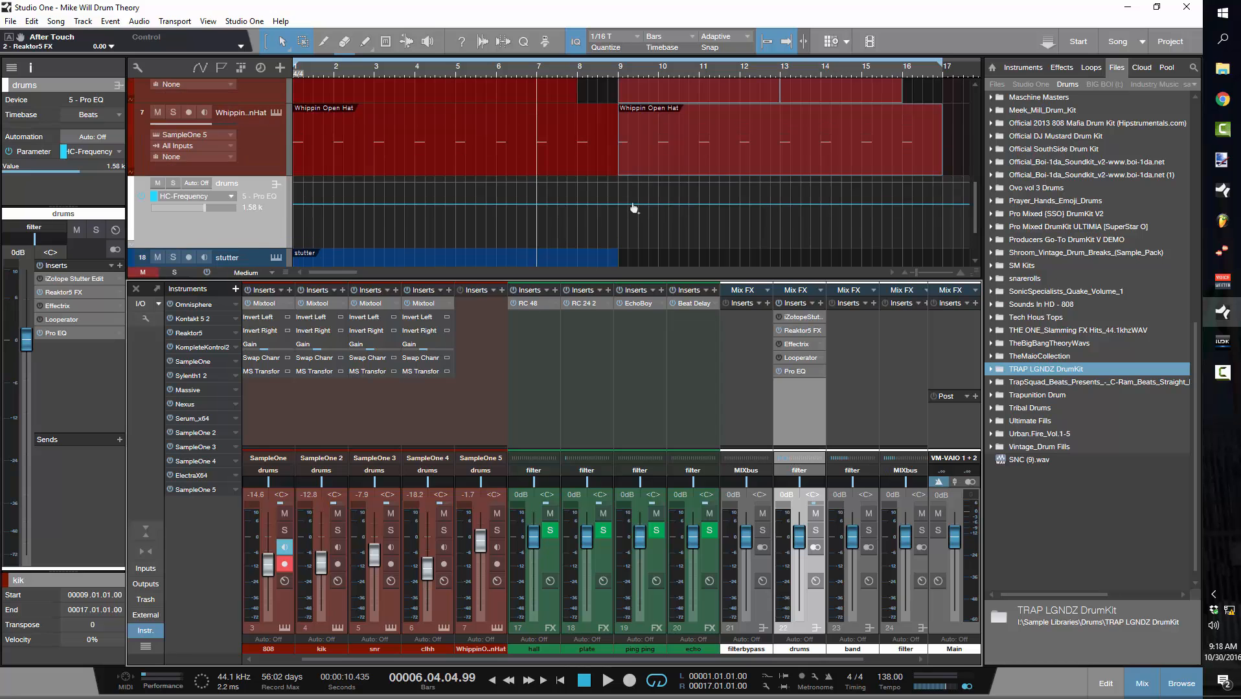
left_click_drag(619, 209, 617, 169)
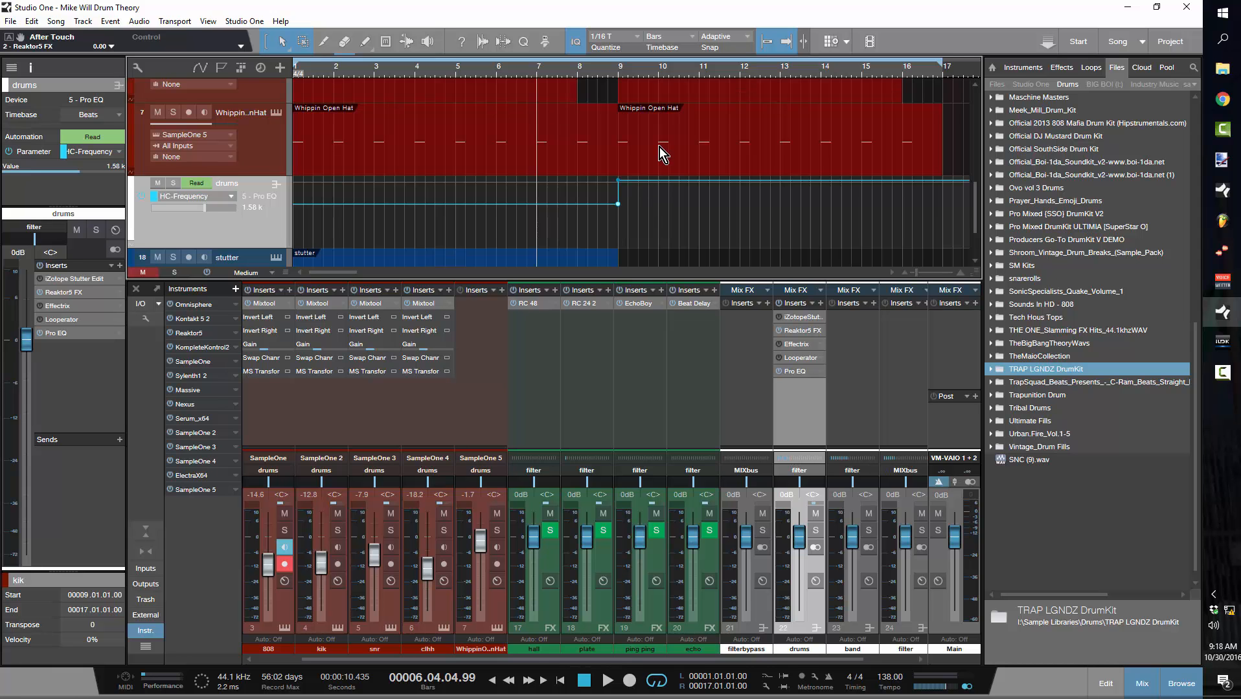
Step: Extend the loop end to bar 34 and duplicate the second block of drum events into bars 17 to 25
key("Home")
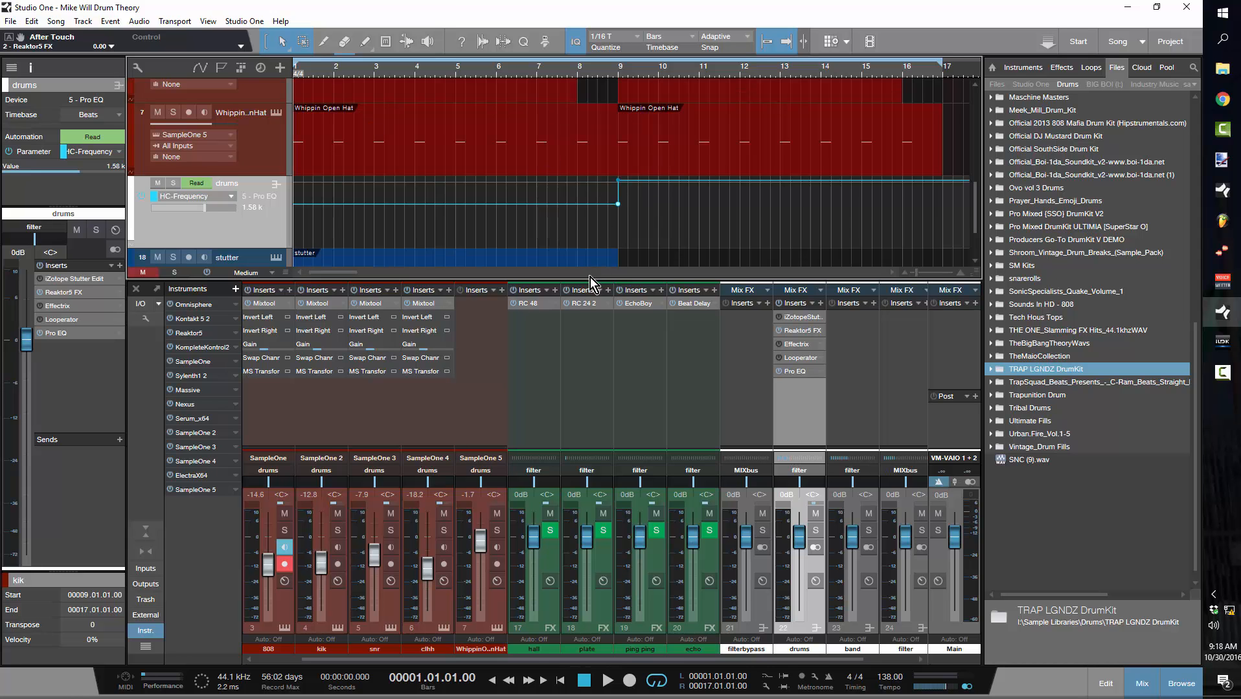
left_click_drag(581, 280, 567, 366)
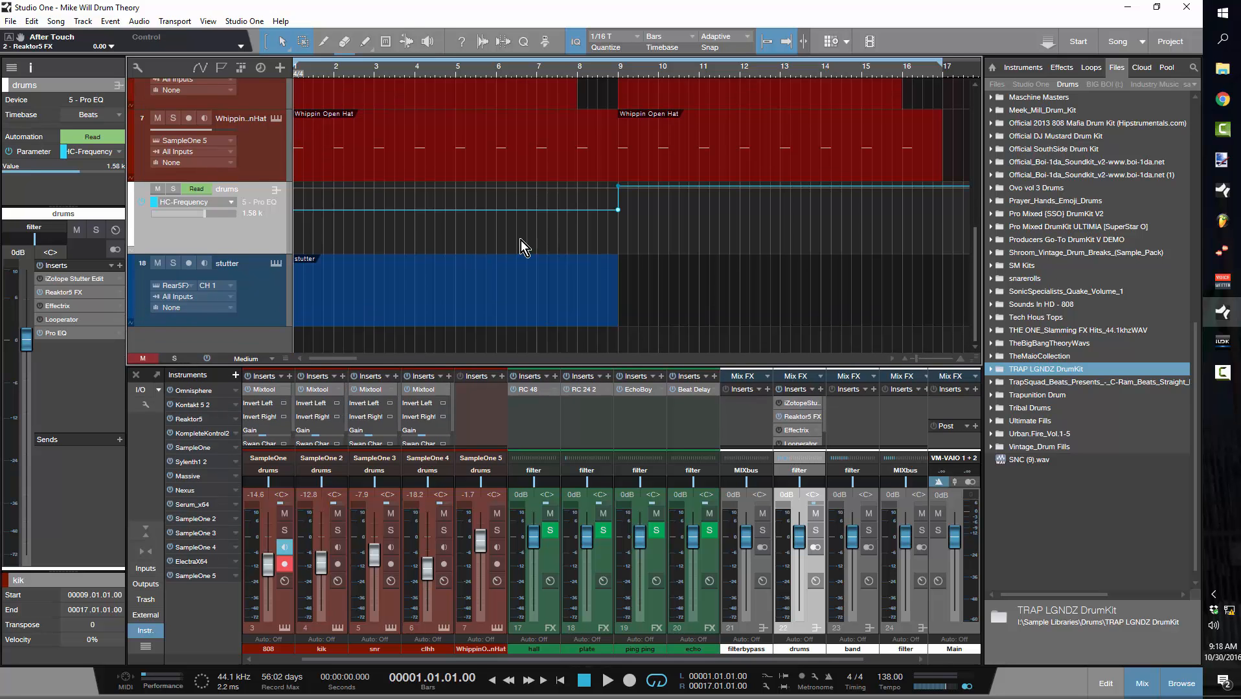
mouse_move(646, 71)
left_mouse_down()
mouse_move(647, 124)
mouse_move(577, 71)
mouse_move(531, 65)
mouse_move(791, 64)
left_mouse_up()
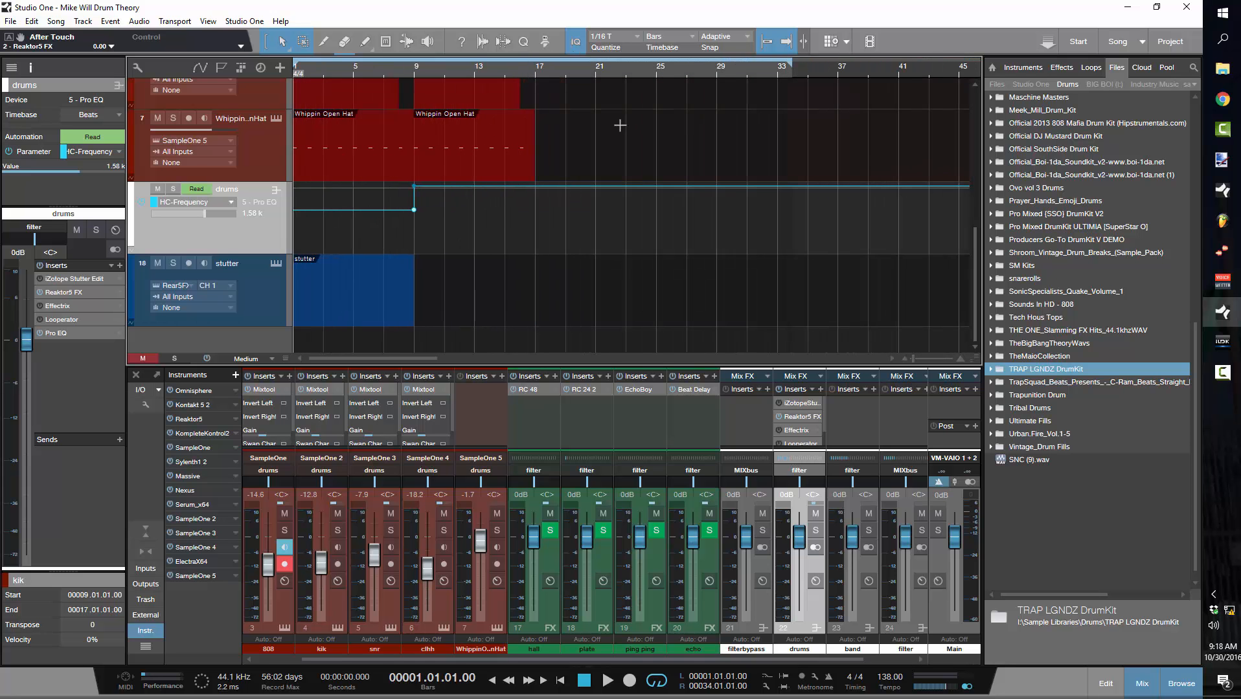
scroll(602, 128, "down", 2)
left_click_drag(551, 195, 422, 117)
key("d")
Step: Play the arrangement through the filter change at bar 9 with the stutter track selected for triggering effects
left_click(650, 271)
key("space")
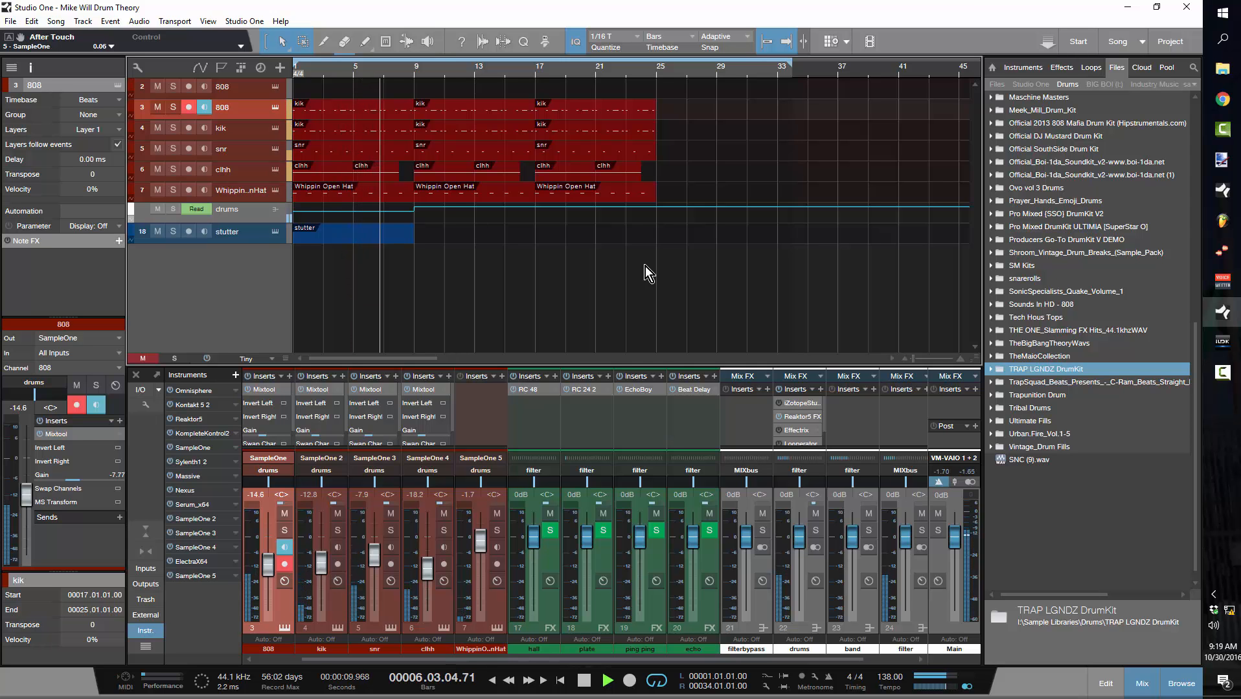
left_click(250, 238)
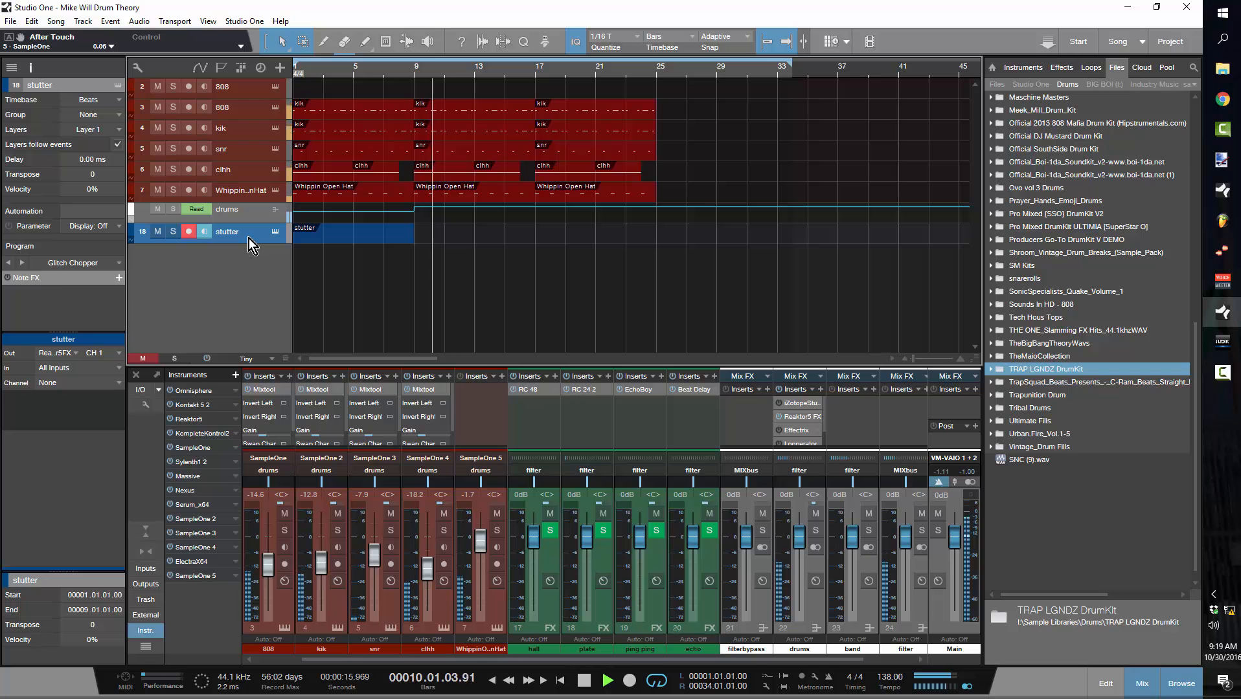
key("Home")
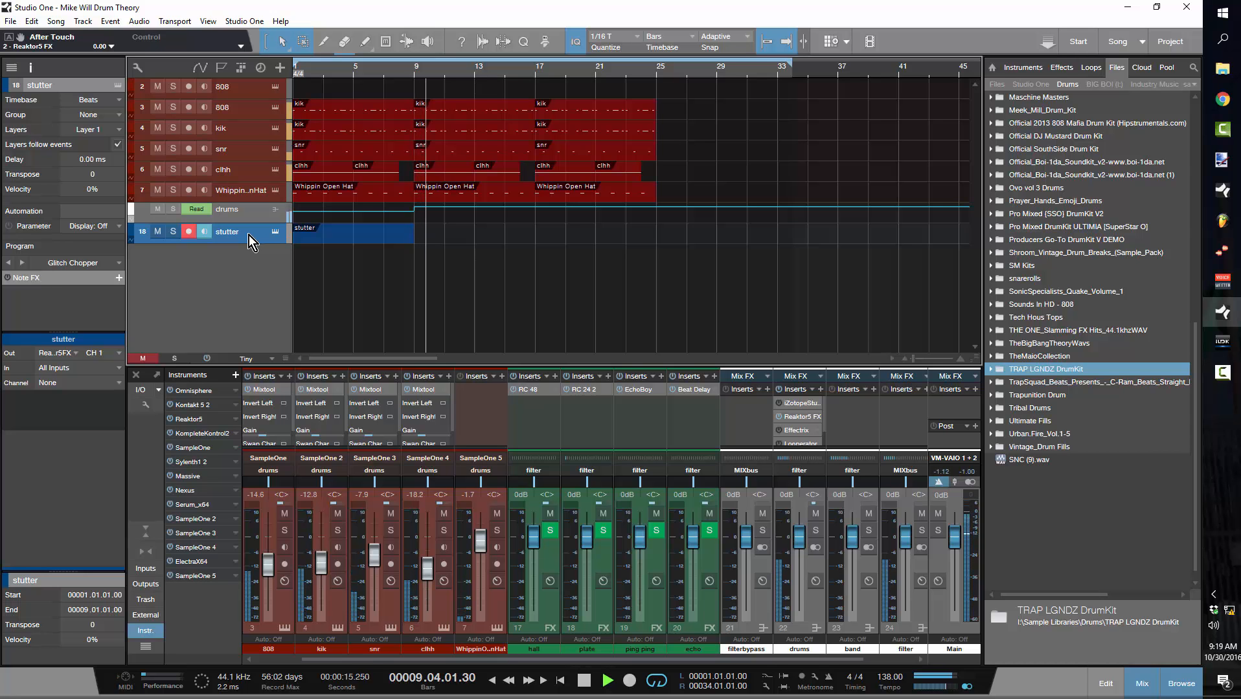
key("space")
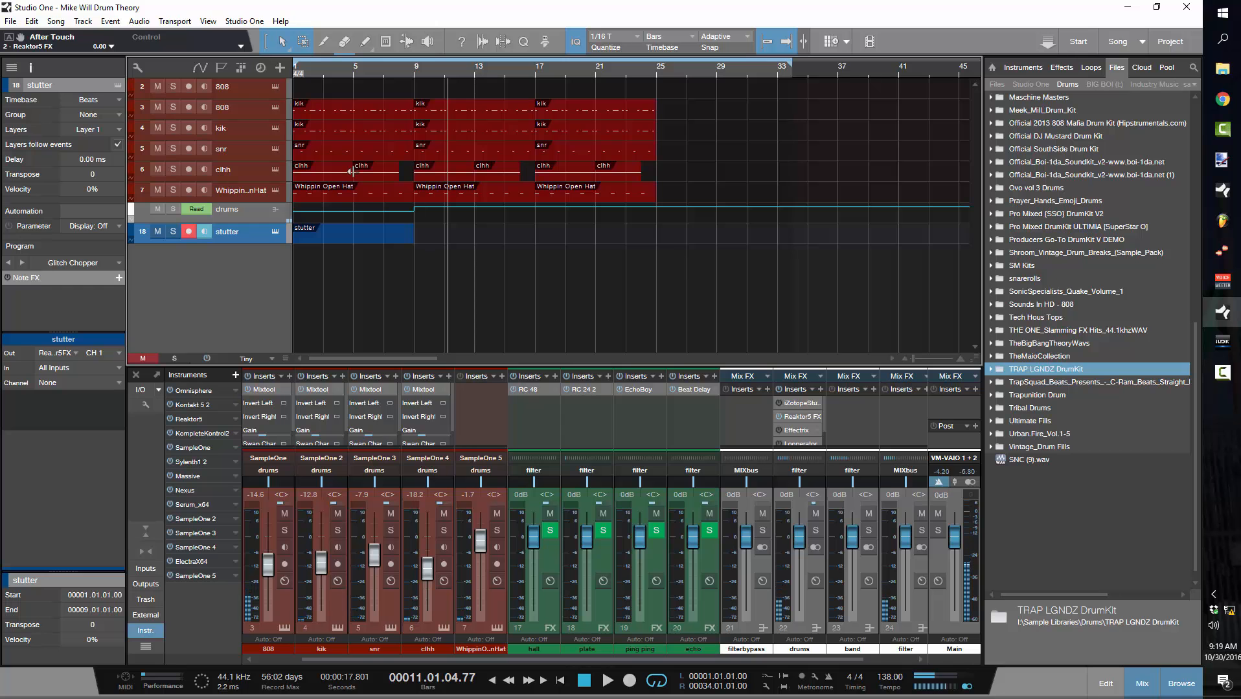
Step: Open the stutter track's Reaktor 5 FX editor, browse The Finger's snapshot list and close the editor
left_click(275, 232)
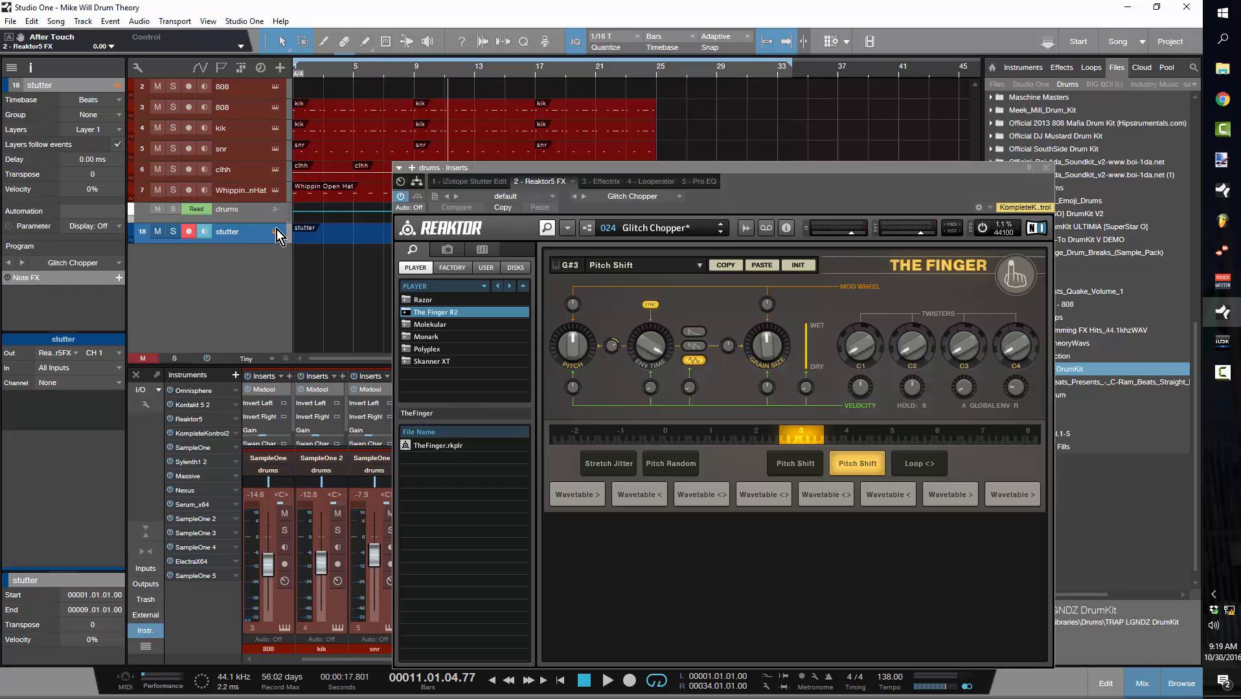
left_click(706, 225)
scroll(673, 562, "down", 2)
scroll(673, 560, "up", 1)
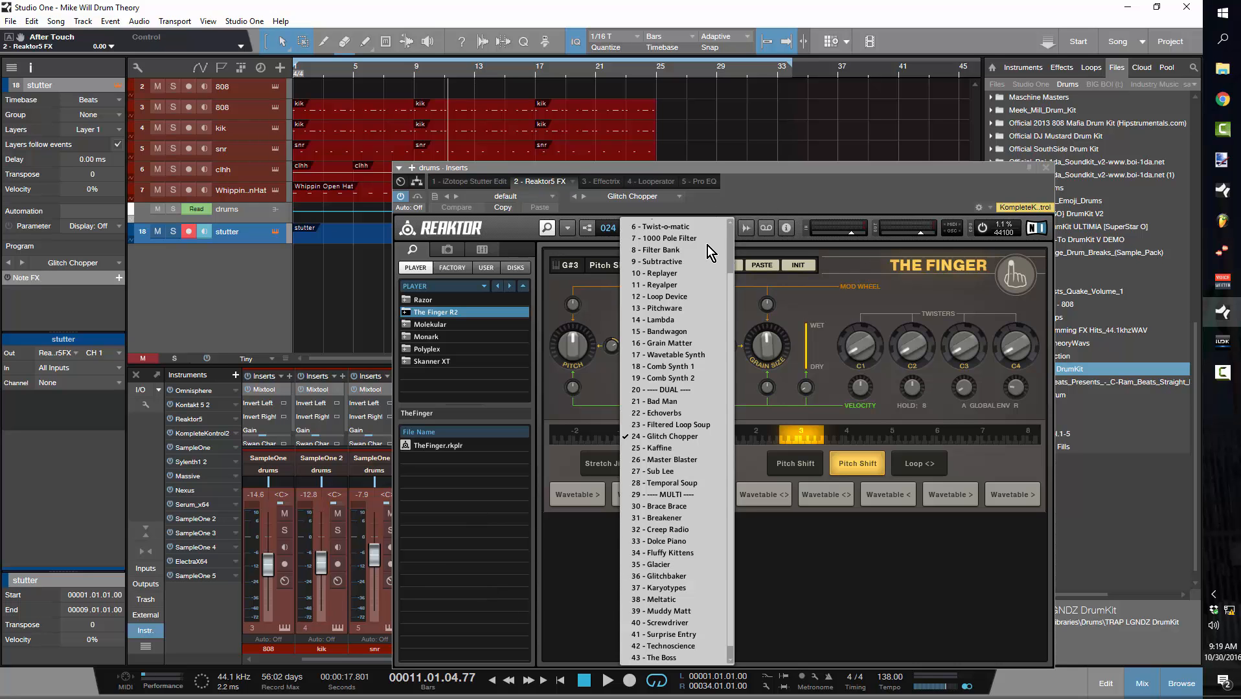
scroll(731, 277, "up", 2)
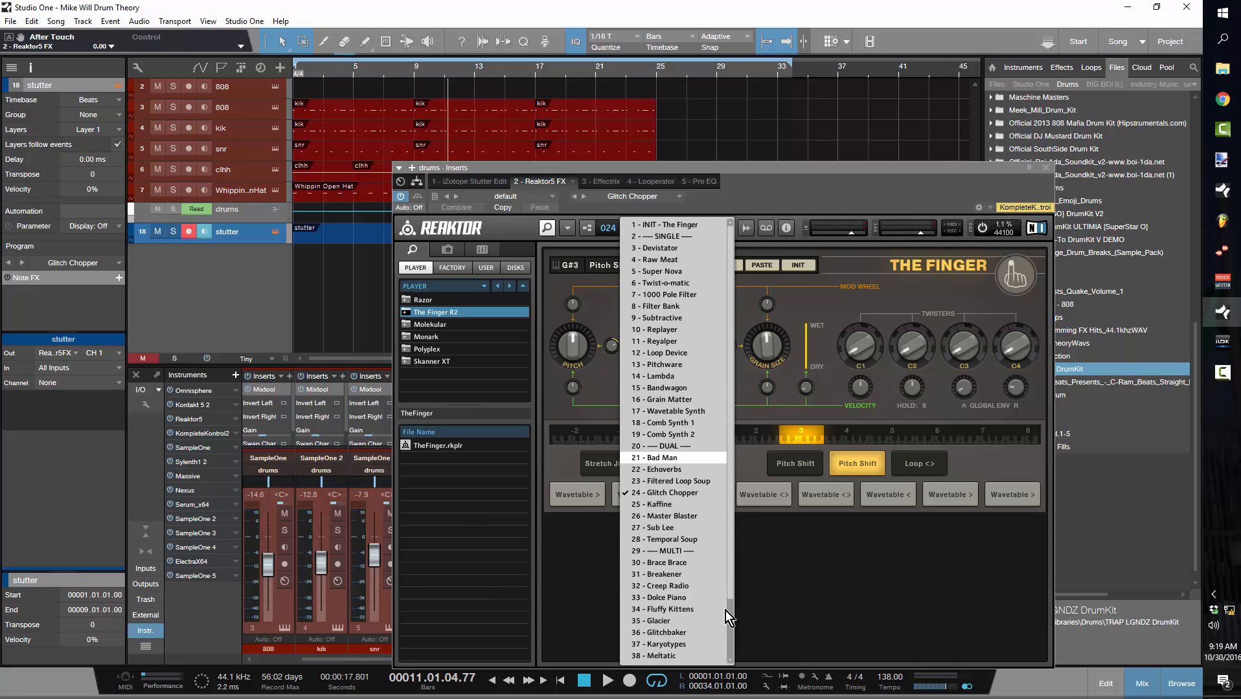
scroll(731, 636, "down", 2)
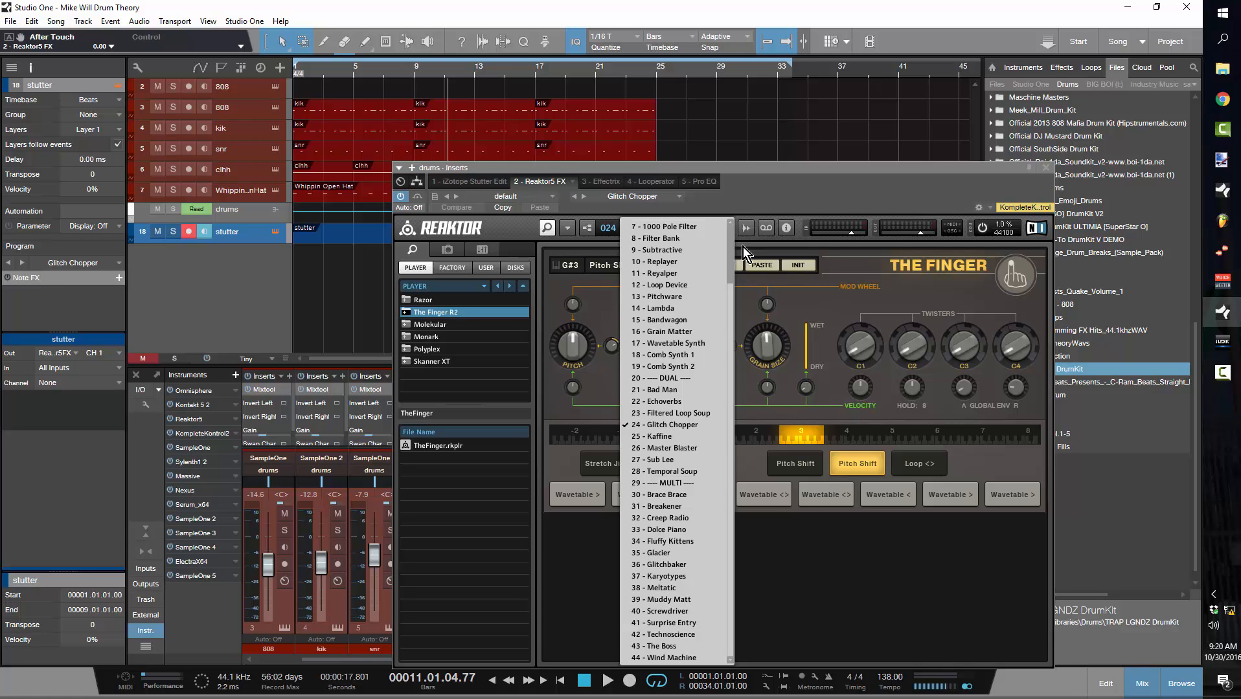
left_click_drag(519, 172, 547, 214)
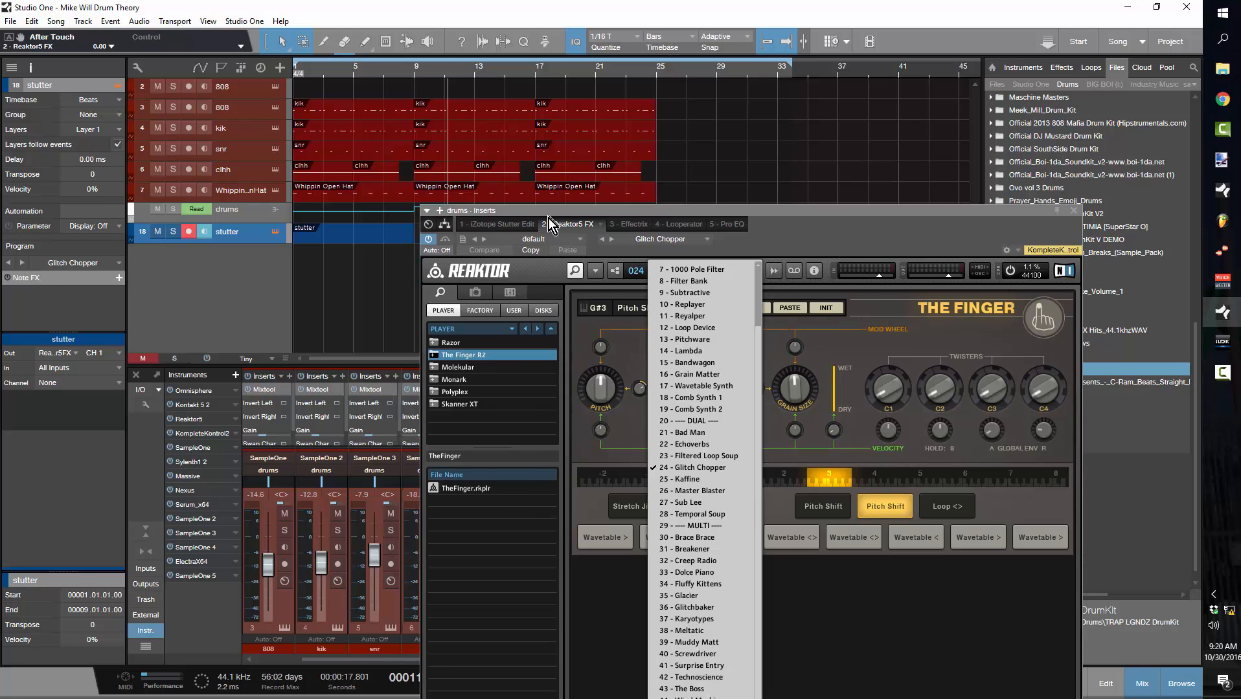
left_click(1074, 210)
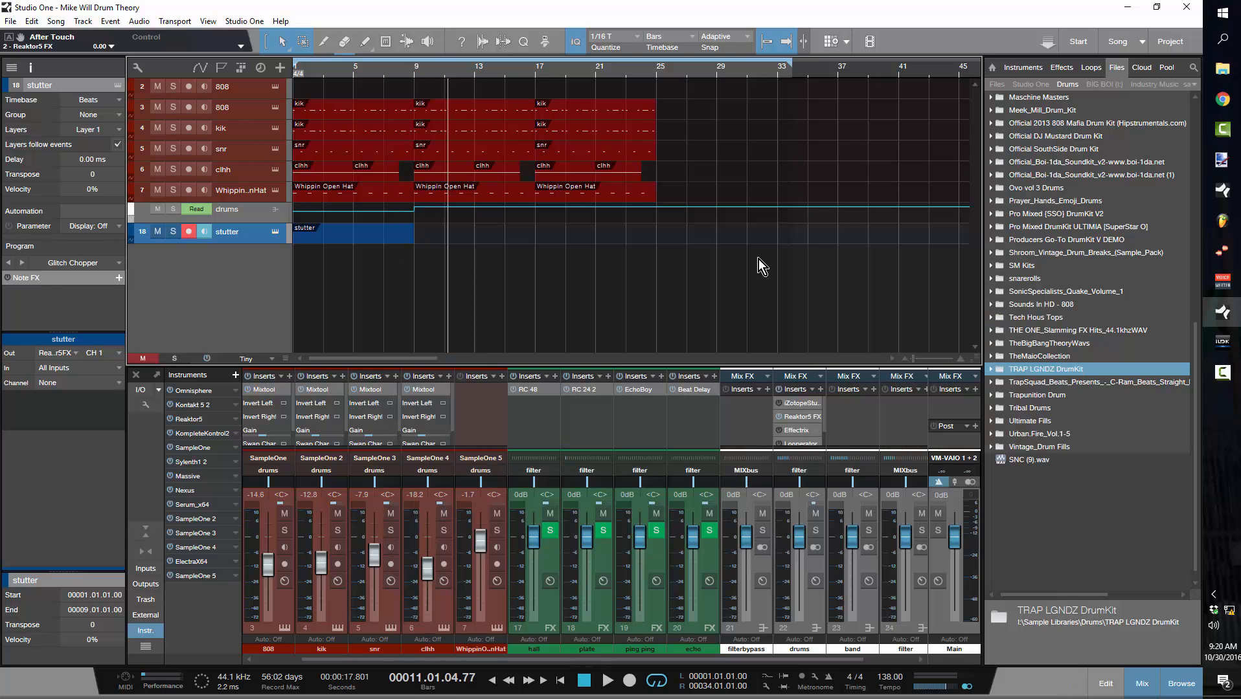
Step: Open Effectrix on the drums bus, start playback from bar 1 and set its sequencer tempo to 1/4
scroll(738, 413, "right", 1)
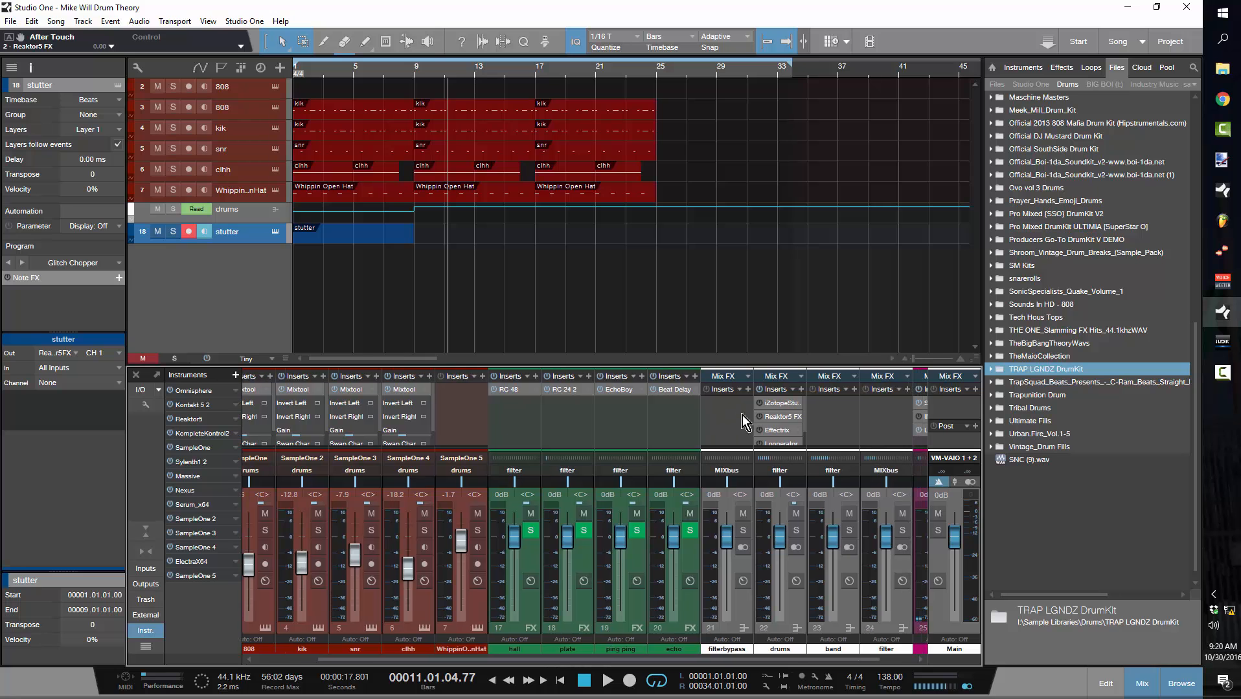
scroll(808, 427, "down", 2)
left_click(775, 414)
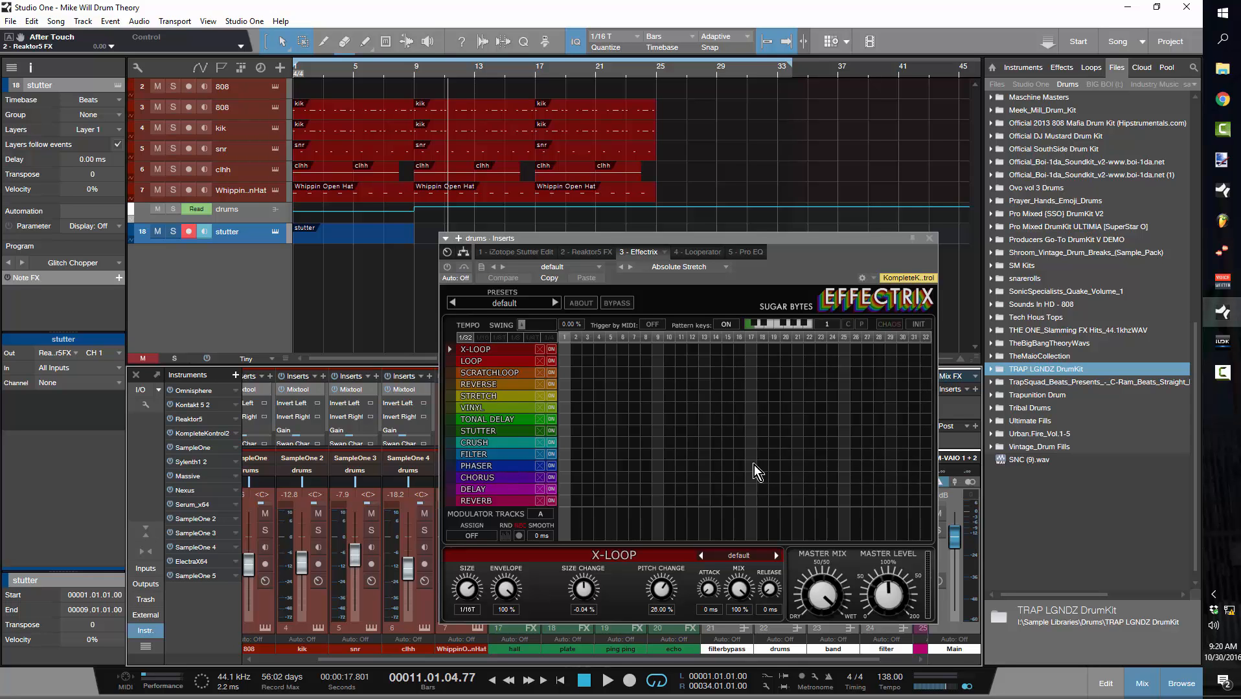
key("comma")
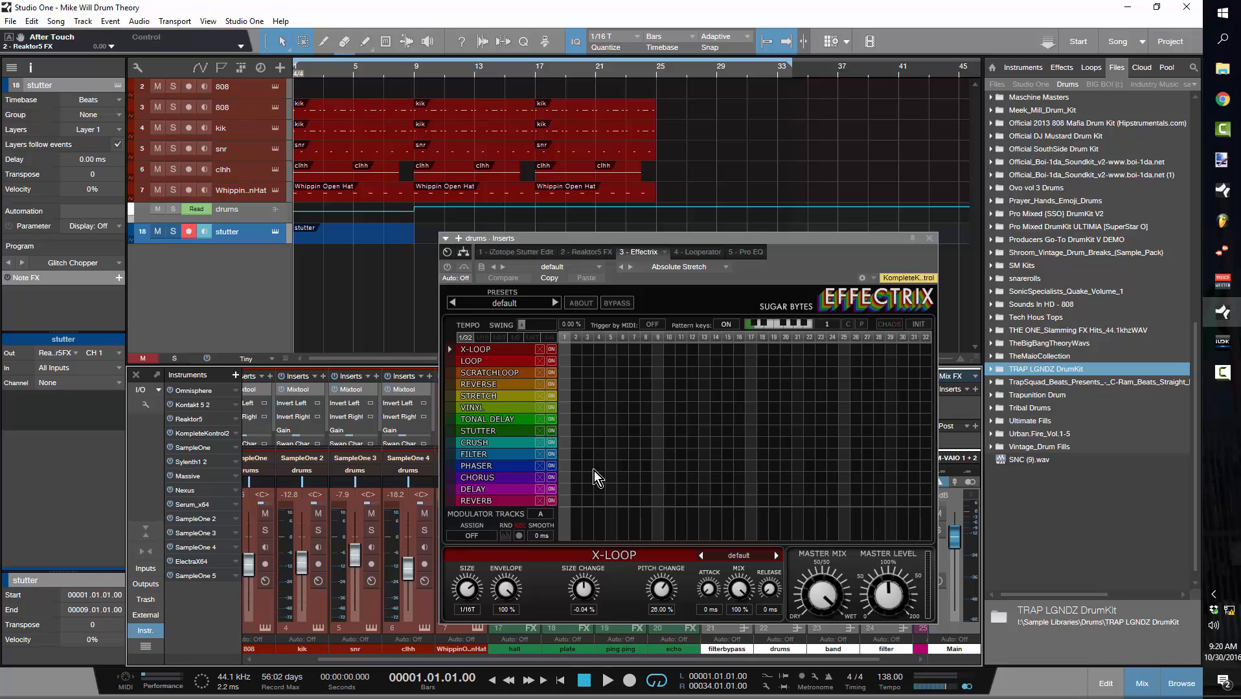
key("space")
left_click(547, 338)
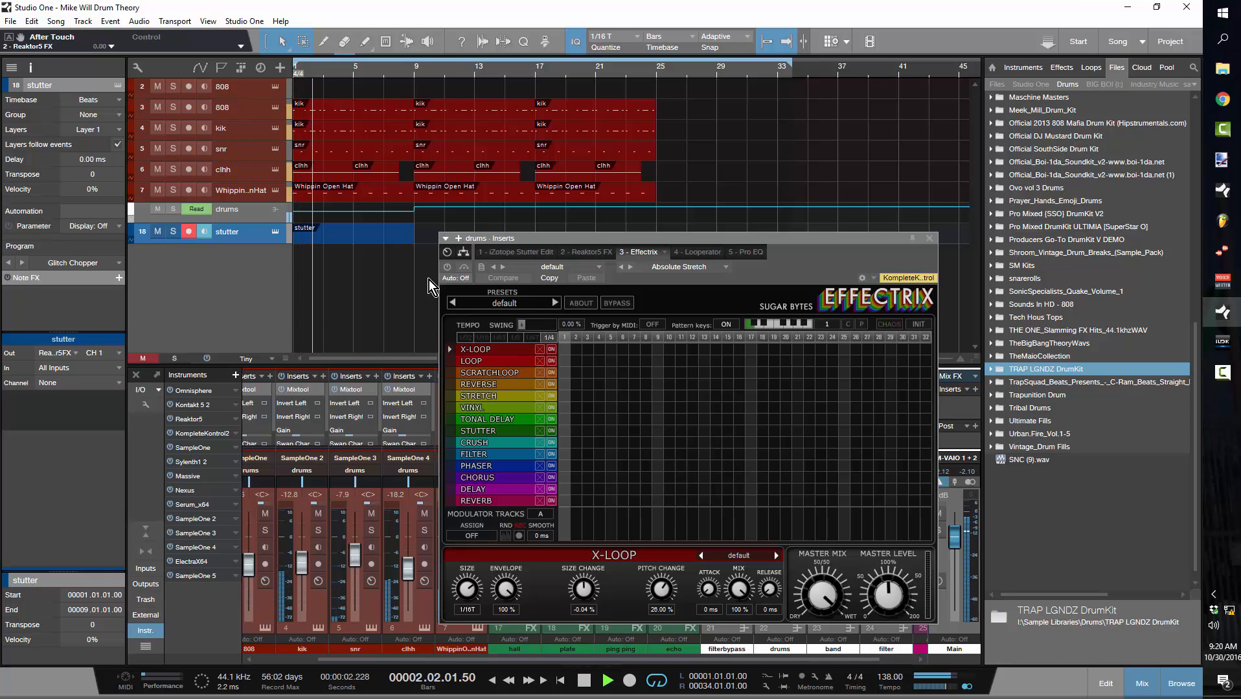
Step: Move the Effectrix window clear of the drums bus inserts and activate the effect while the beat plays
key("space")
key("space")
left_click_drag(624, 239, 375, 301)
scroll(832, 431, "up", 1)
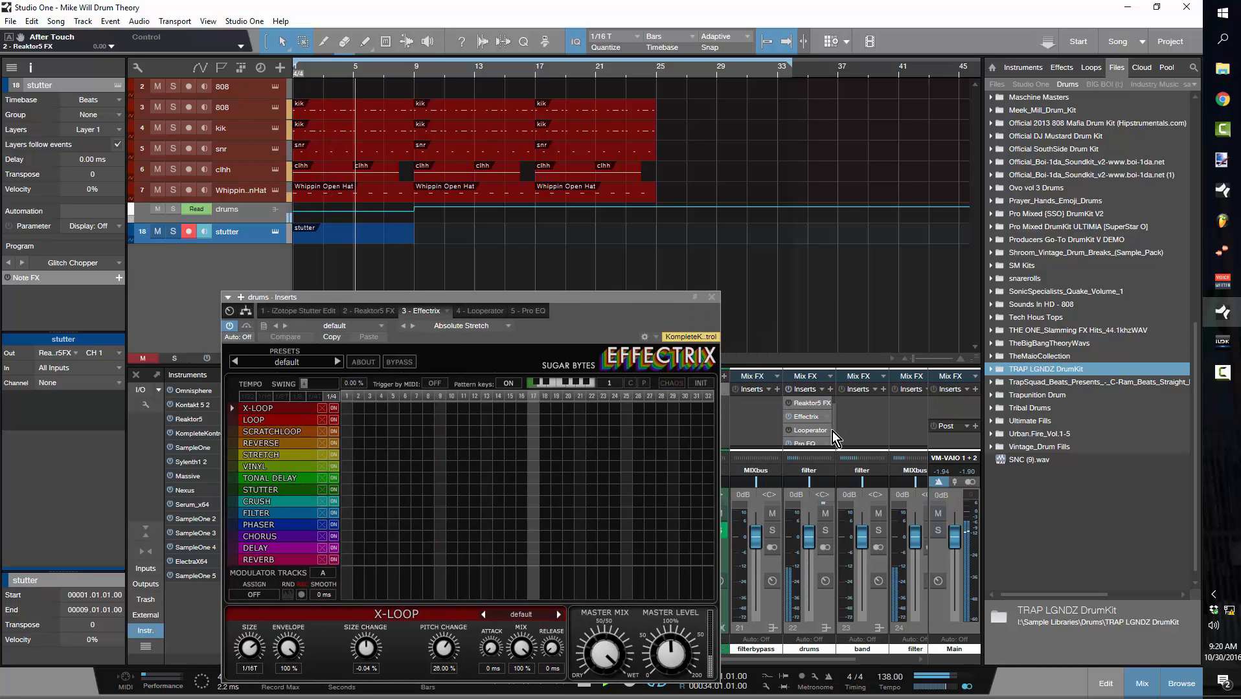
left_click_drag(833, 431, 833, 419)
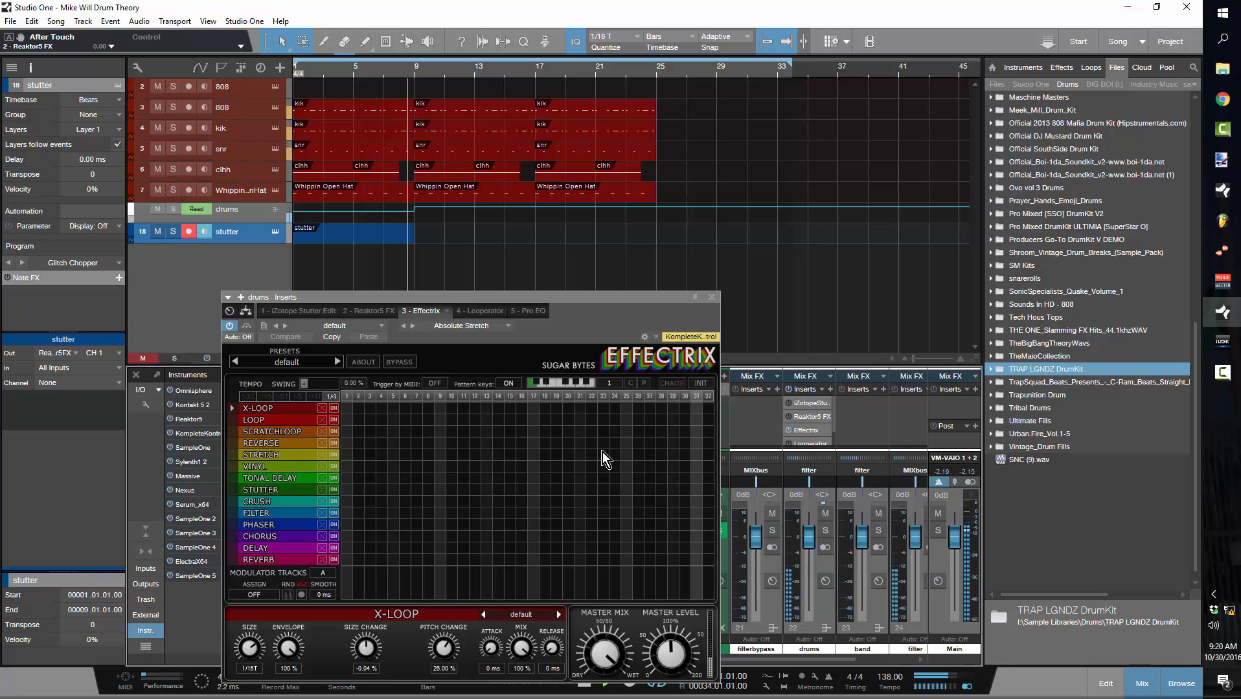
Step: Stop playback and draw a Vinyl block on steps 5–6 and a Stutter block on steps 11–13 of the Effectrix sequencer
key("space")
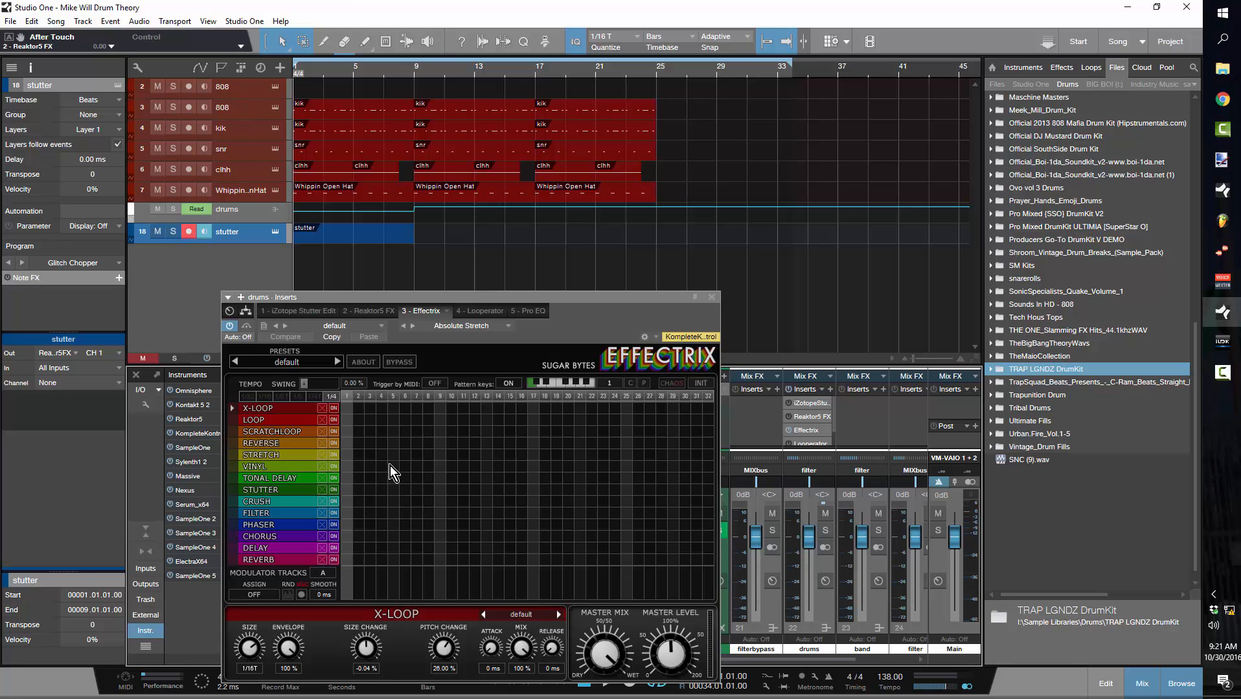
left_click_drag(390, 465, 407, 482)
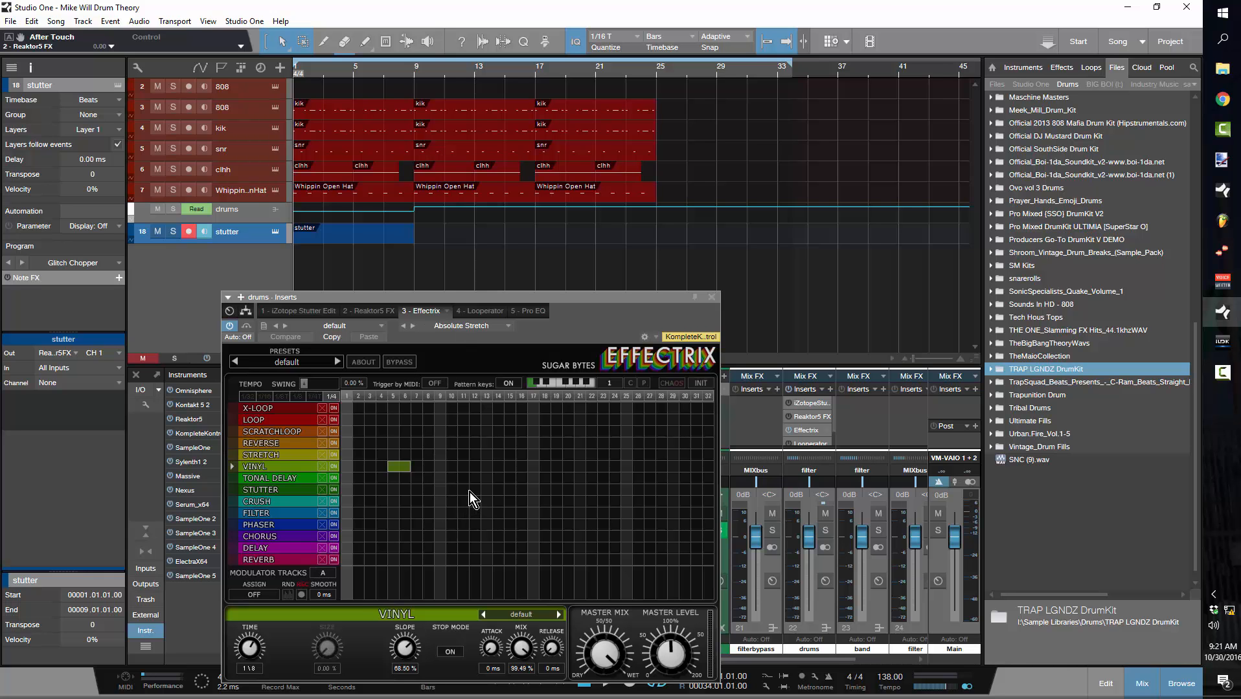
left_click_drag(468, 493, 484, 494)
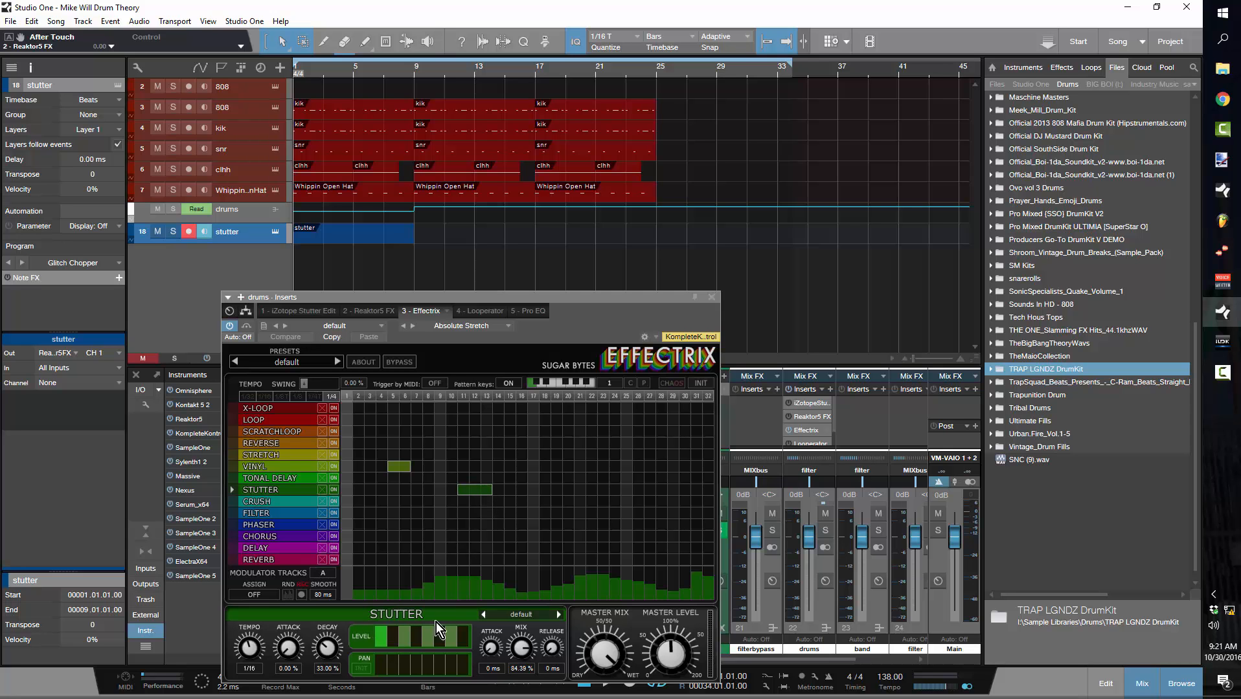
Step: Load the Triplet Gater preset for Effectrix's Stutter effect and start playback
left_click(515, 615)
left_click(618, 662)
mouse_move(711, 584)
left_mouse_down()
mouse_move(678, 554)
mouse_move(268, 518)
left_mouse_up()
key("space")
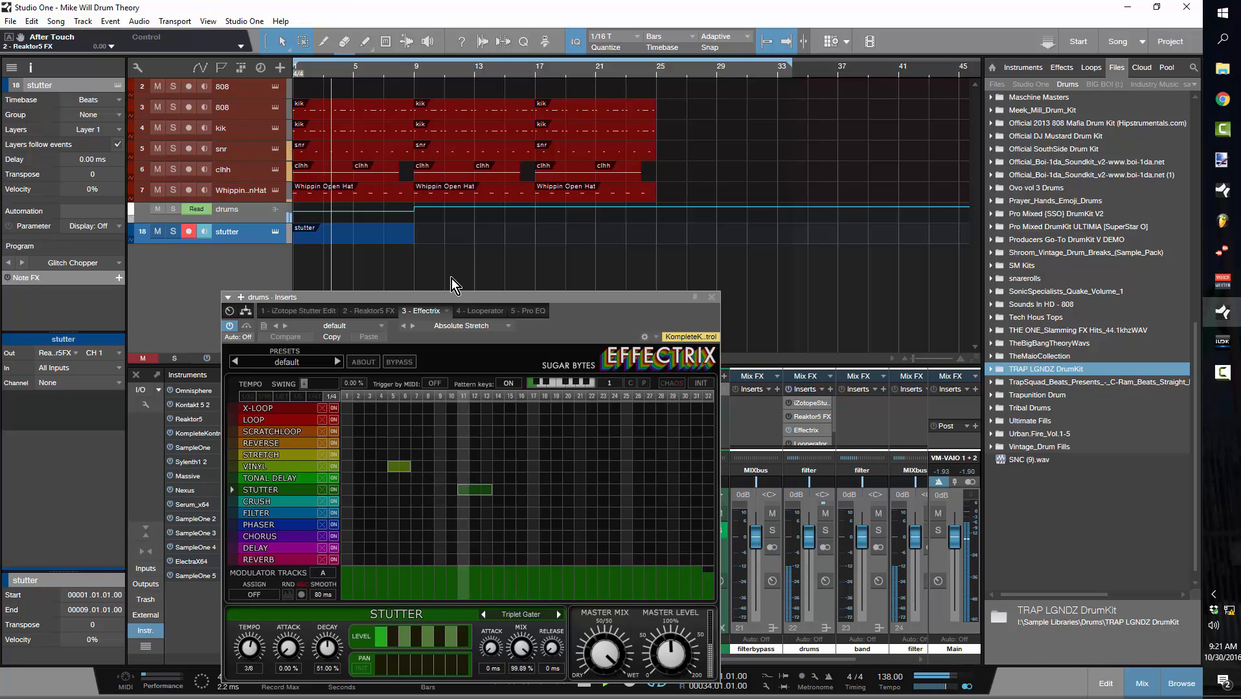
Step: Replace the Stutter block with one on steps 9–13 and add a Phaser block on steps 25–32
right_click(486, 491)
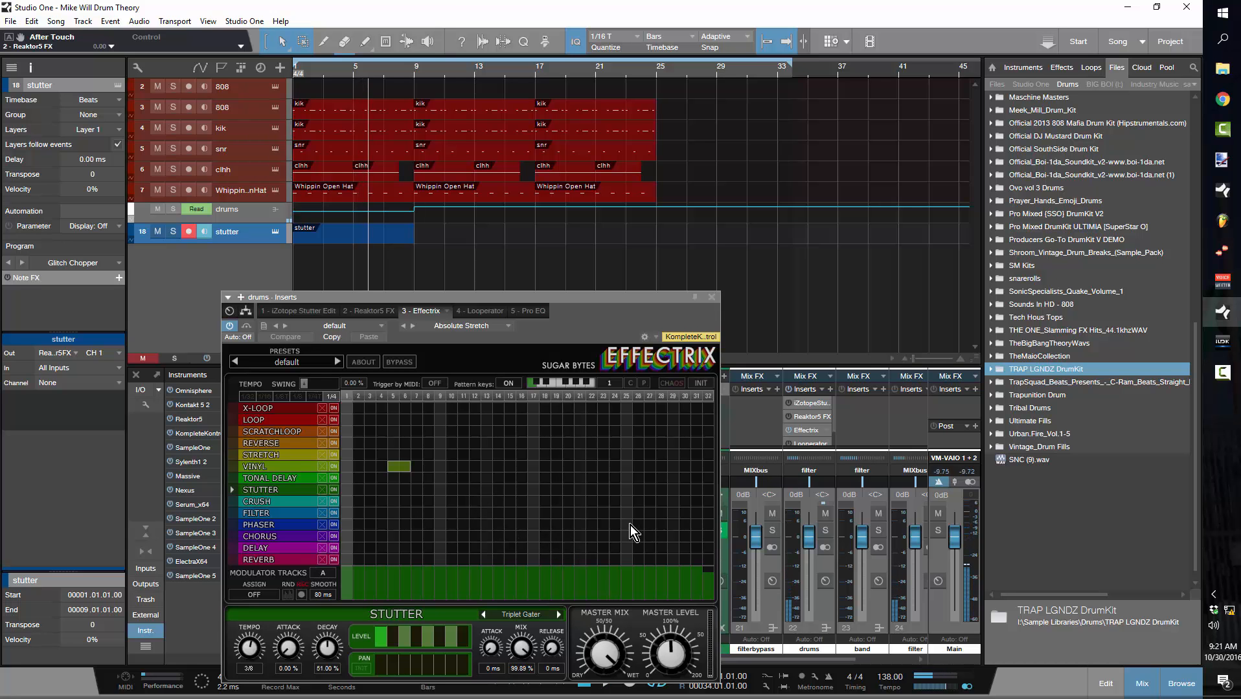
left_click_drag(627, 525, 716, 525)
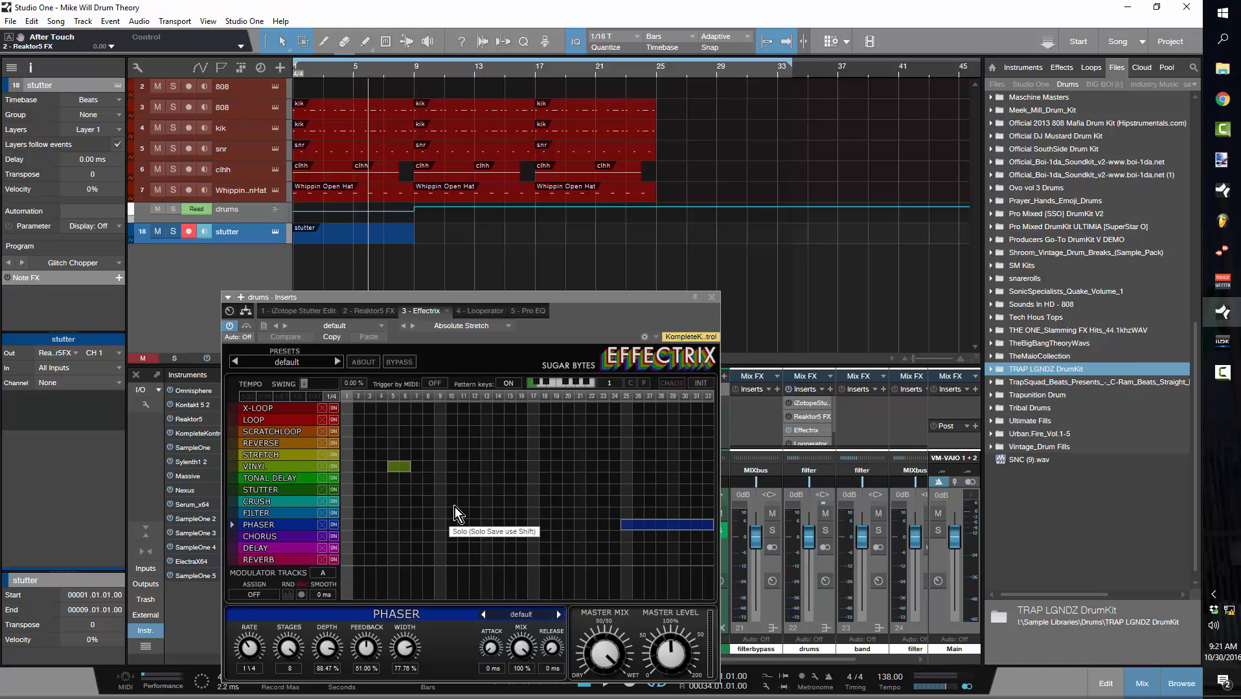
left_click_drag(439, 489, 492, 499)
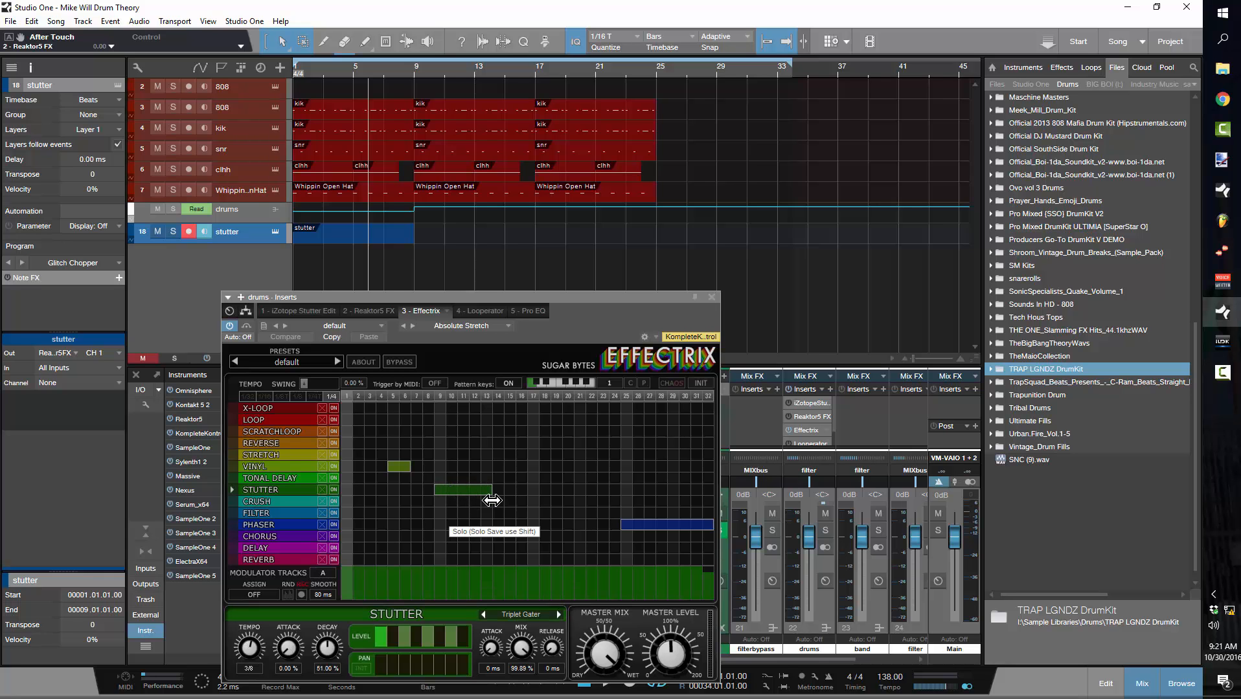
Step: Set the Vinyl effect's time to 1/2 and rework its block to cover steps 5–8
right_click(404, 467)
left_click(393, 466)
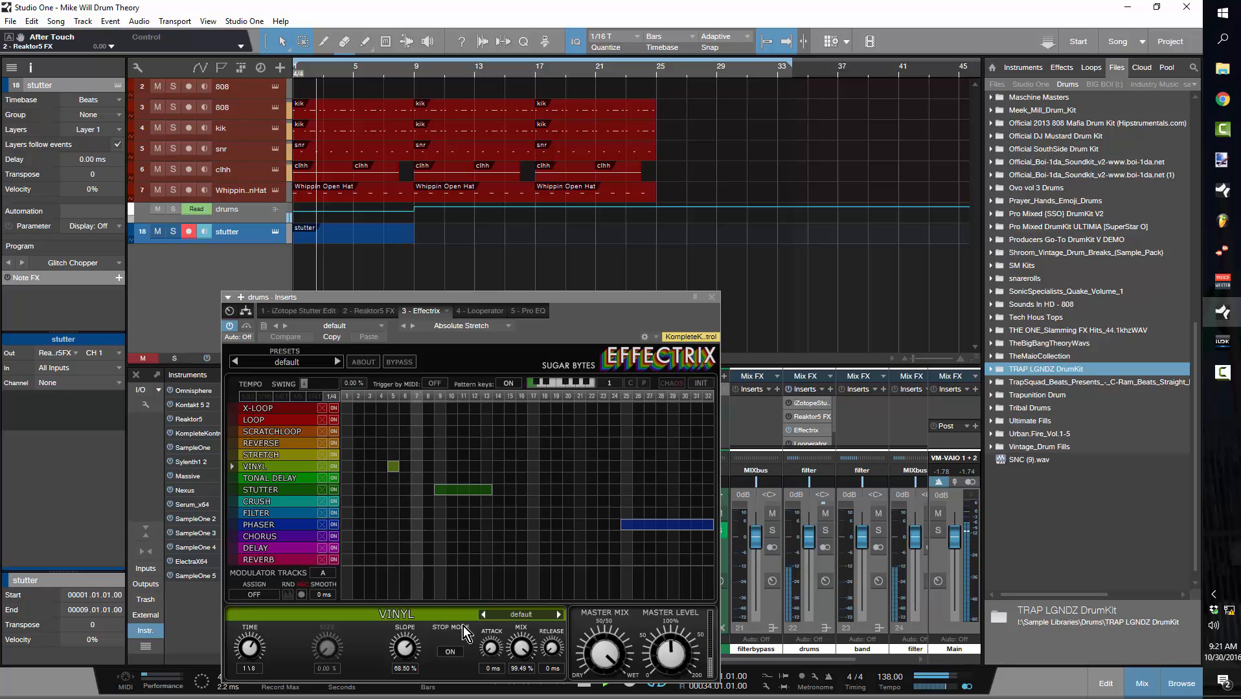
left_click_drag(255, 648, 266, 698)
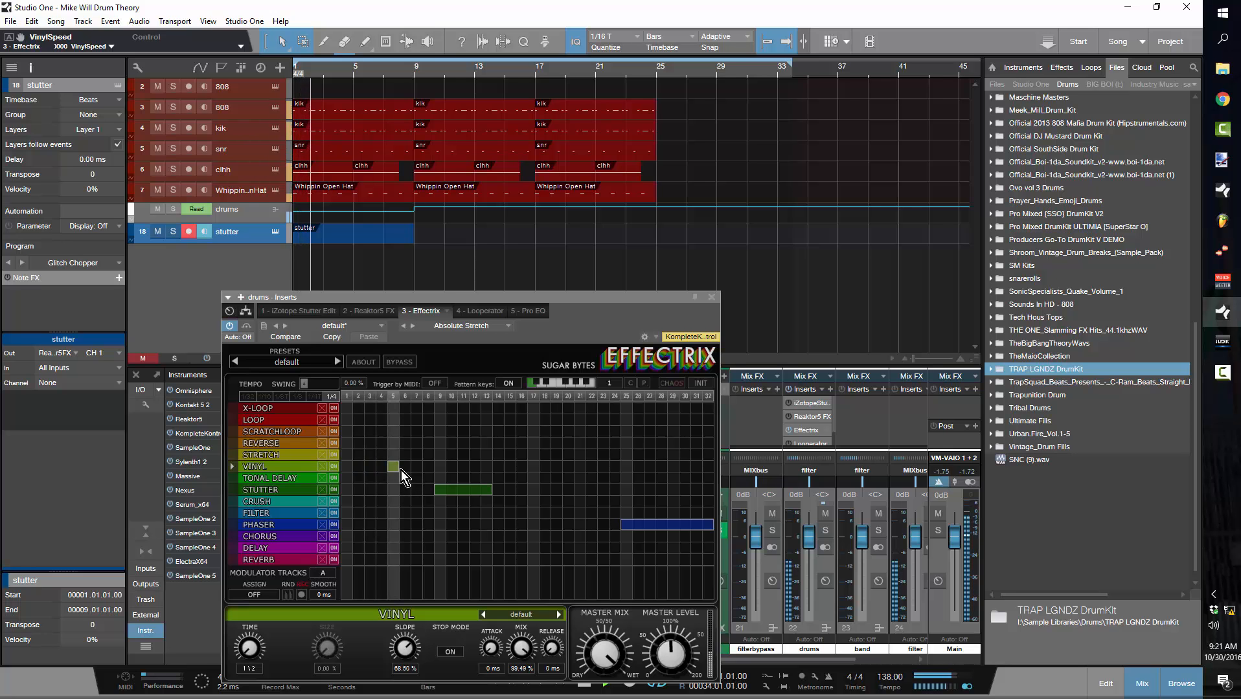
left_click_drag(397, 468, 429, 470)
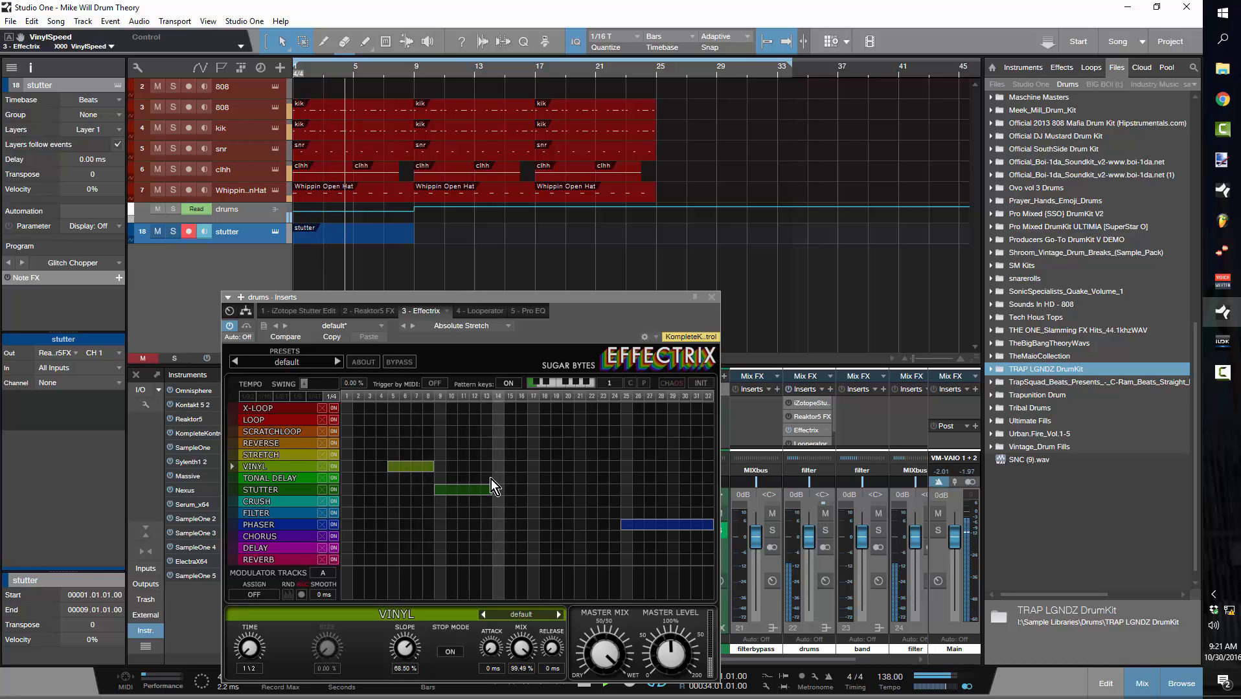
Step: Shorten the Stutter block to steps 9–12, add a Tonal Delay block on steps 17–20 and close Effectrix
left_click_drag(492, 492, 480, 495)
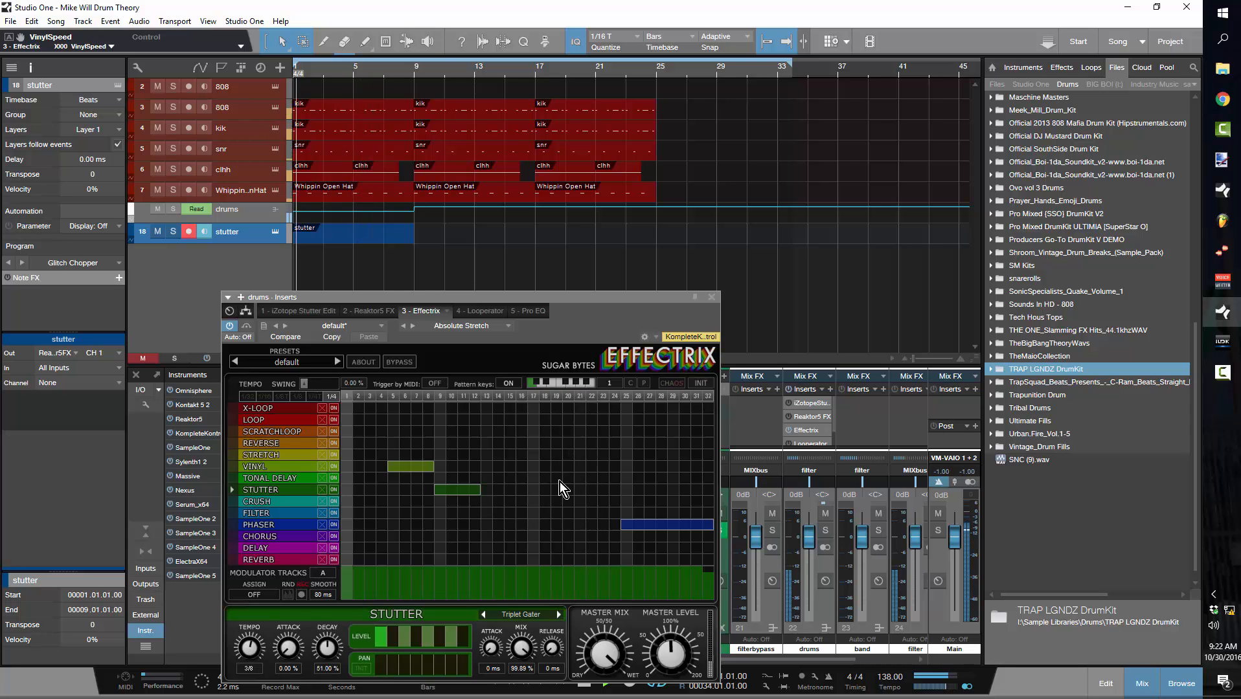
left_click_drag(536, 478, 573, 479)
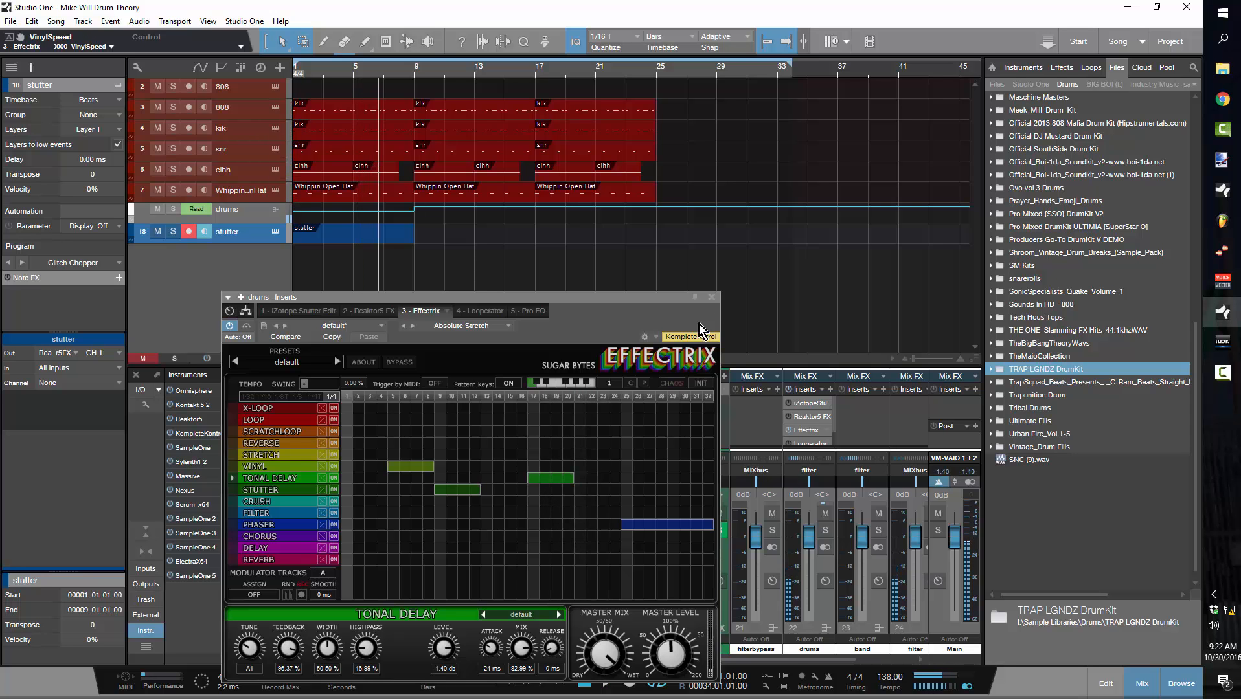
left_click(711, 298)
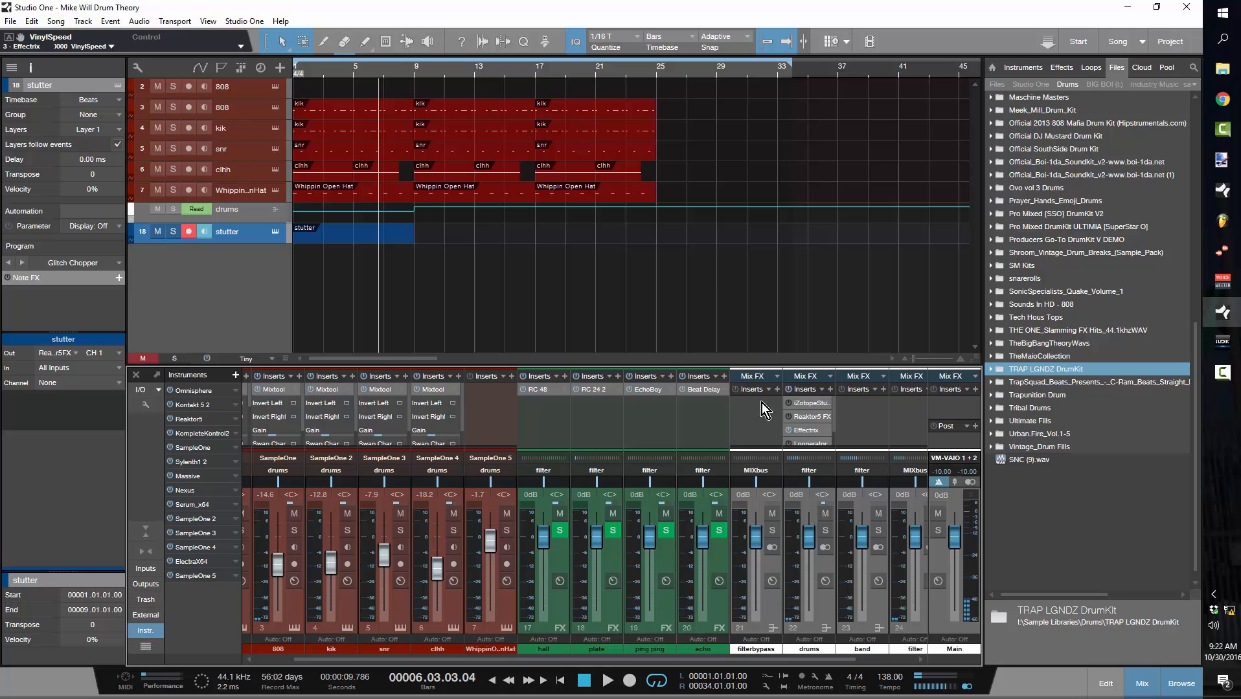
Step: Reopen Effectrix on the drums bus and play the effect sequence from bar 9
left_click(812, 433)
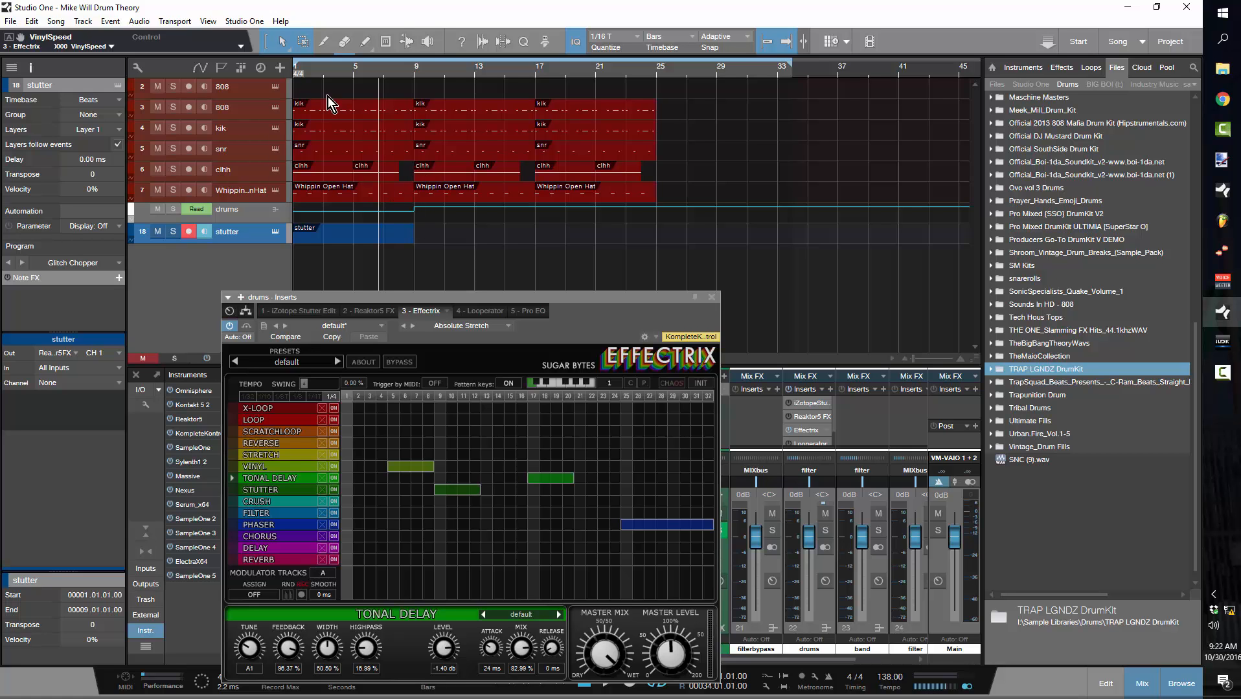
left_click(411, 72)
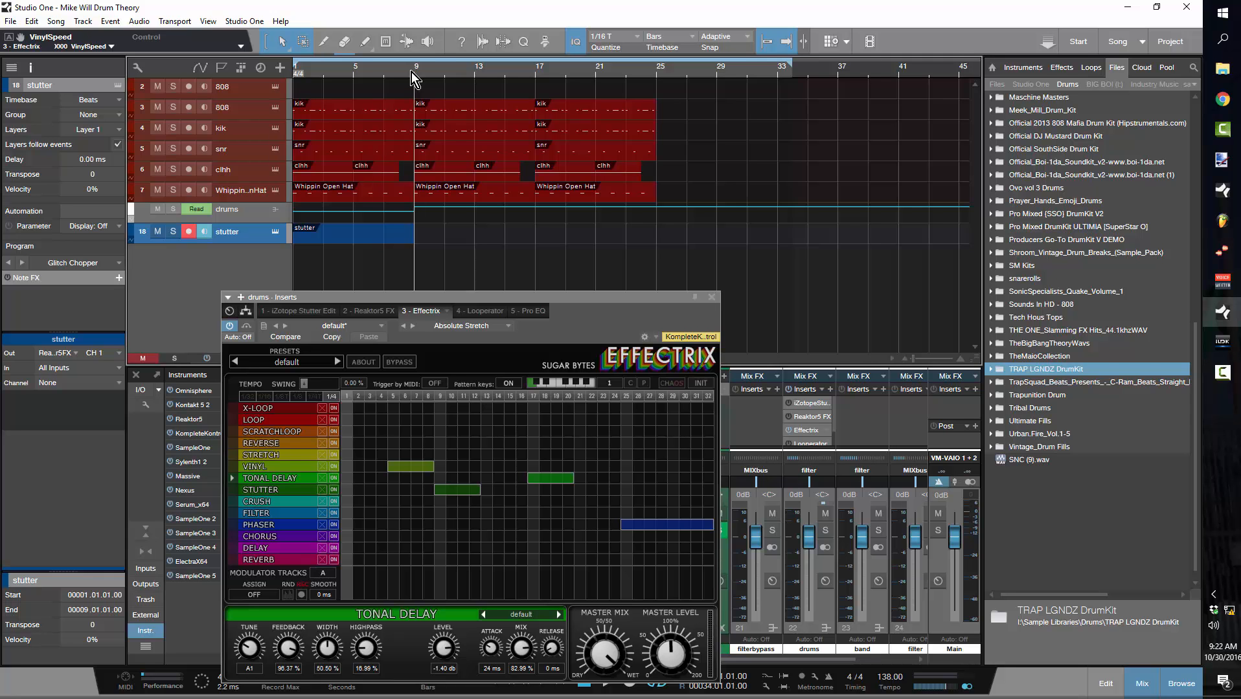
key("space")
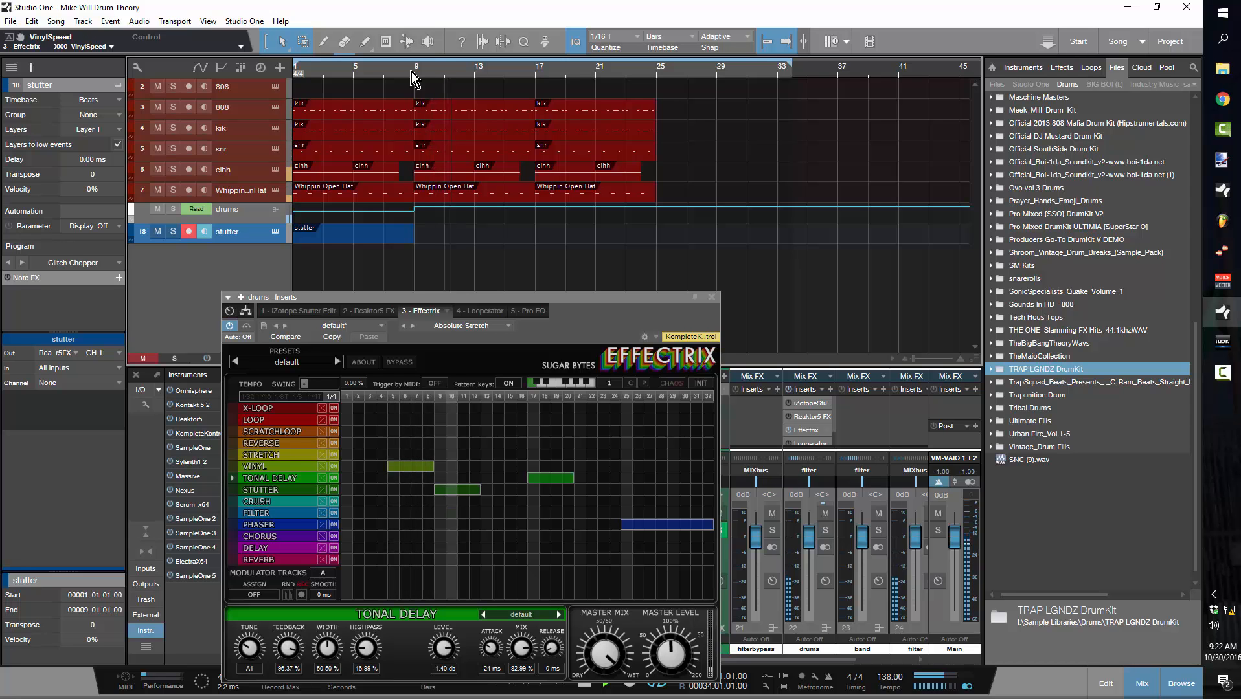
key("space")
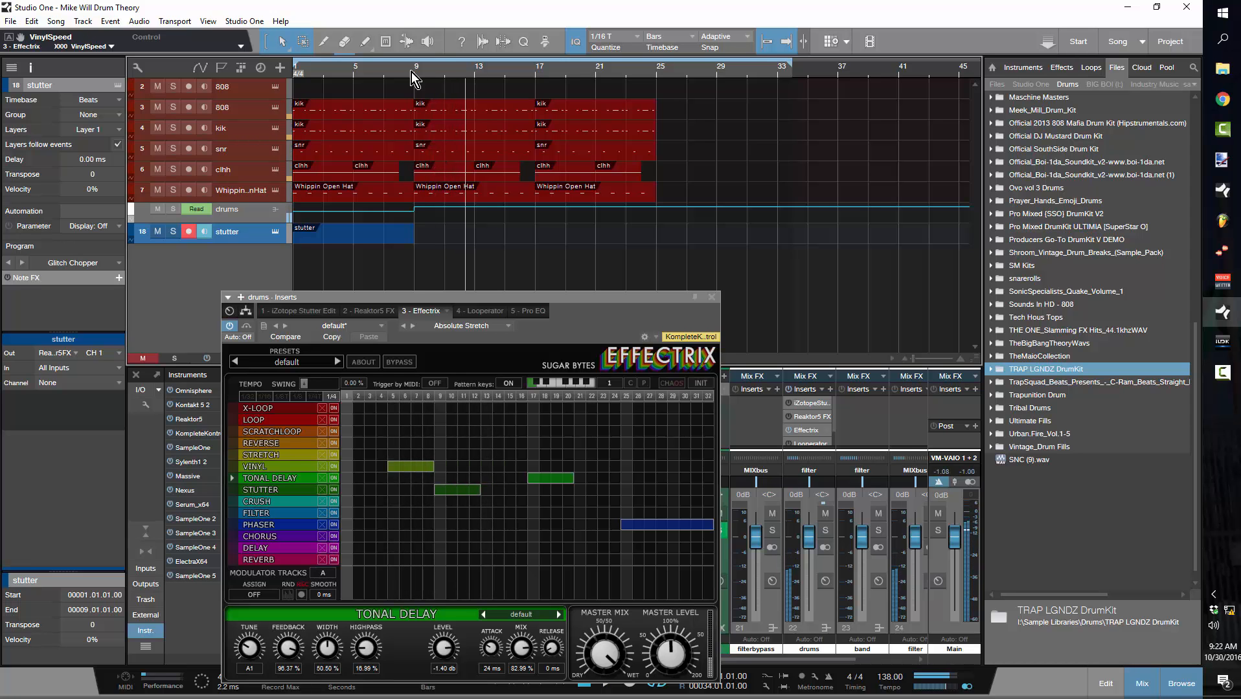
Step: Add Effectrix's Bypass parameter to a new automation track and close the automation dialog
left_click(237, 338)
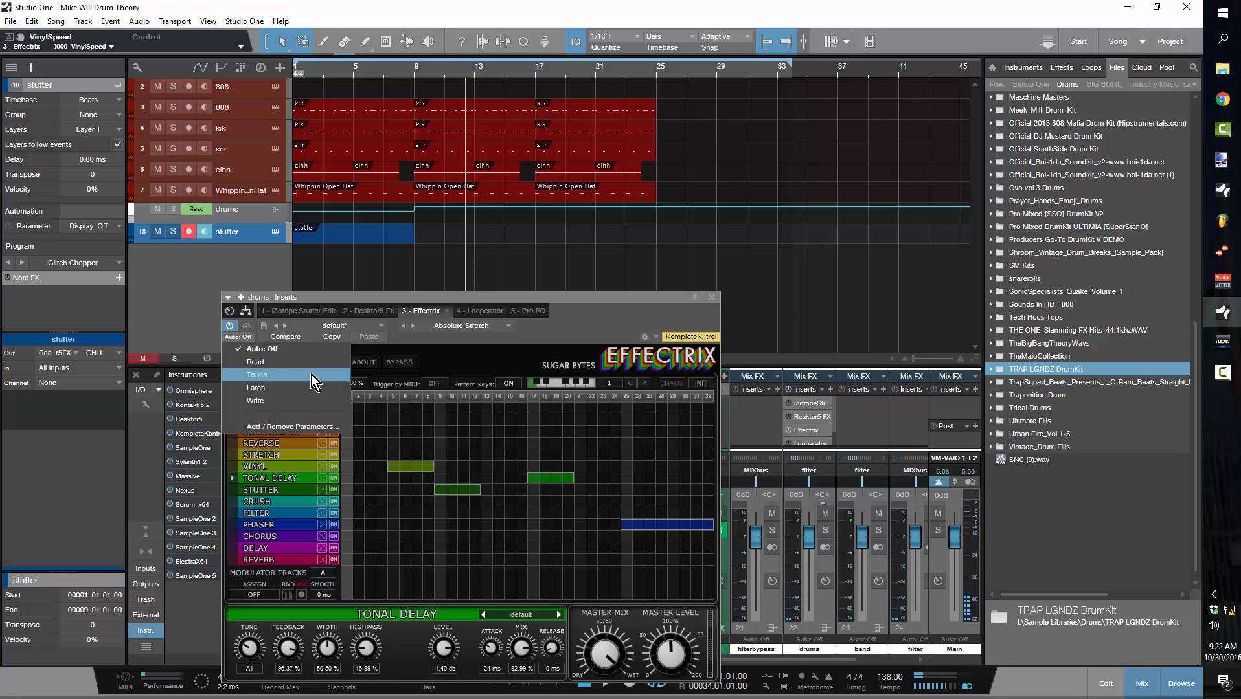
left_click(318, 424)
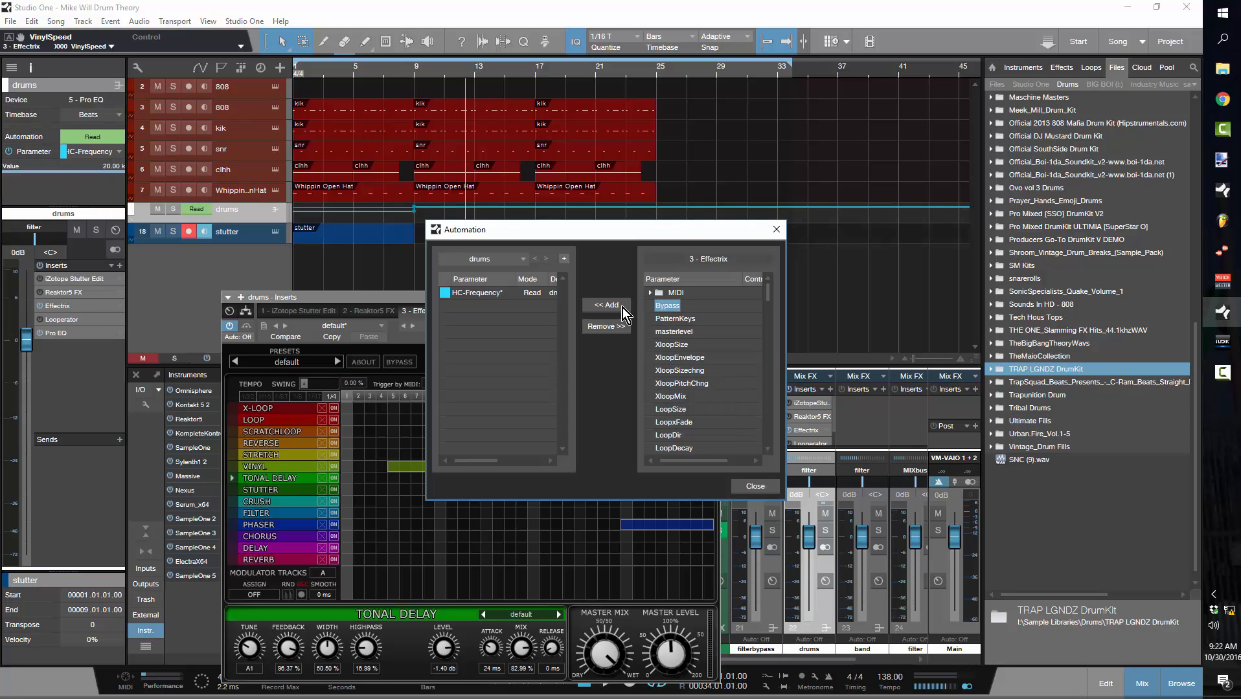
left_click(564, 261)
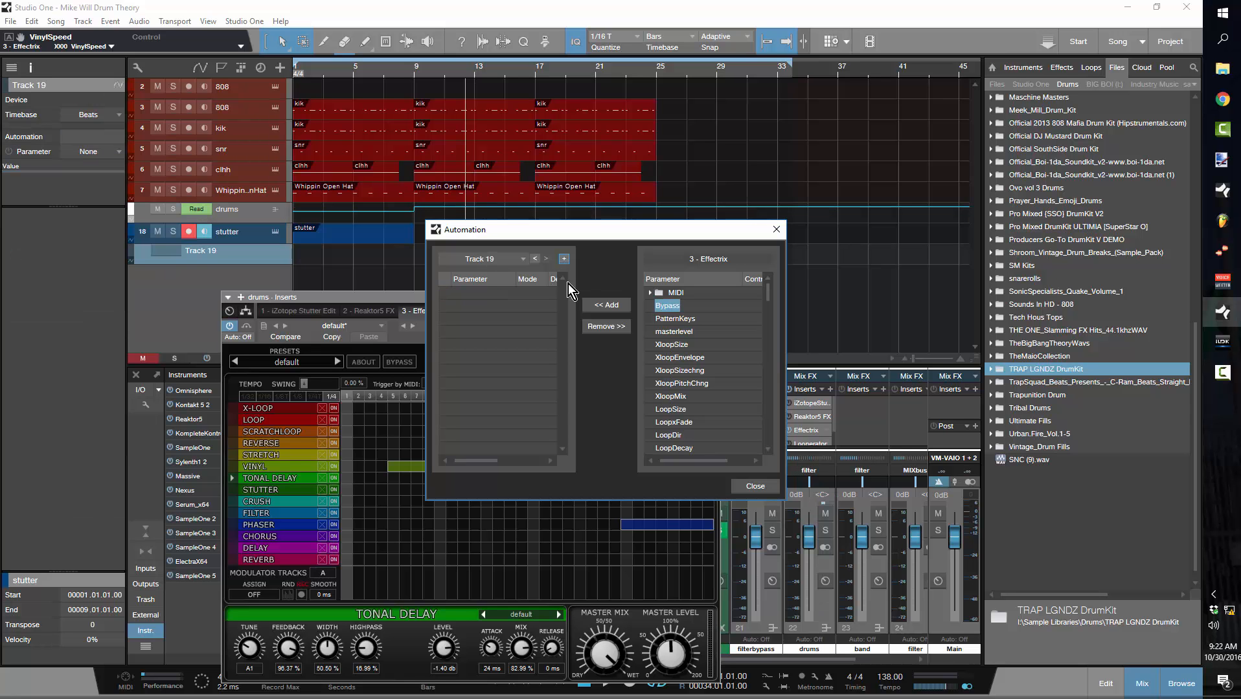
left_click(606, 305)
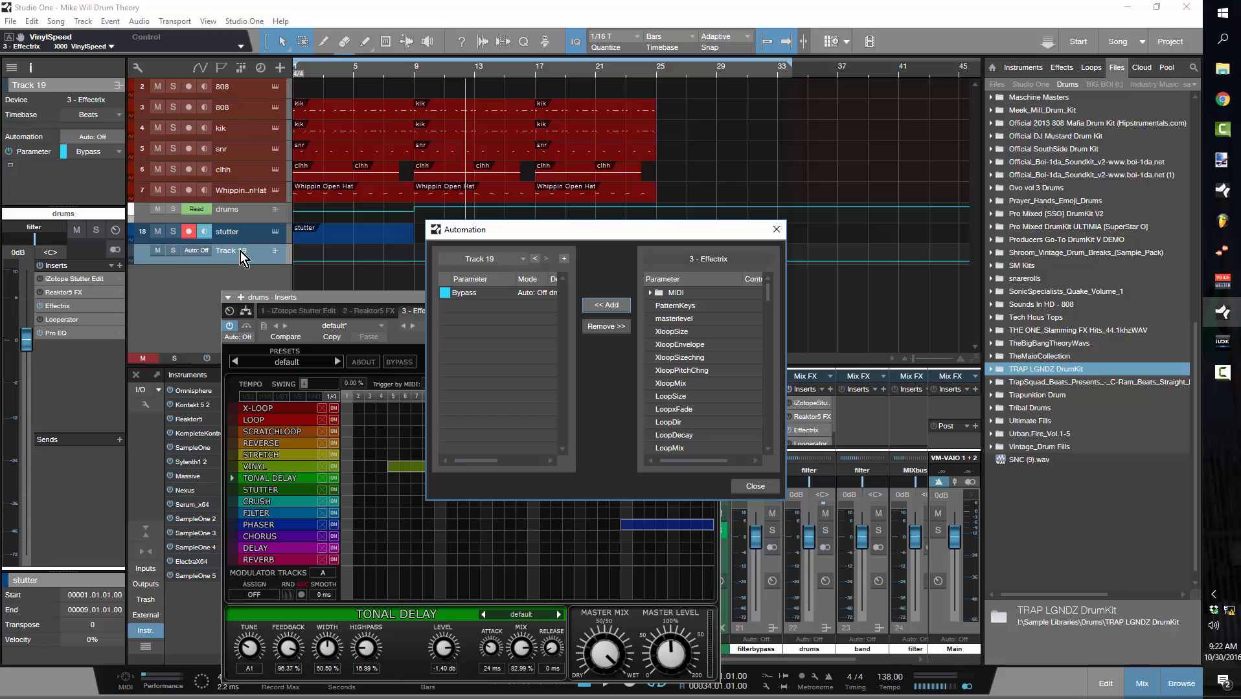
left_click(755, 486)
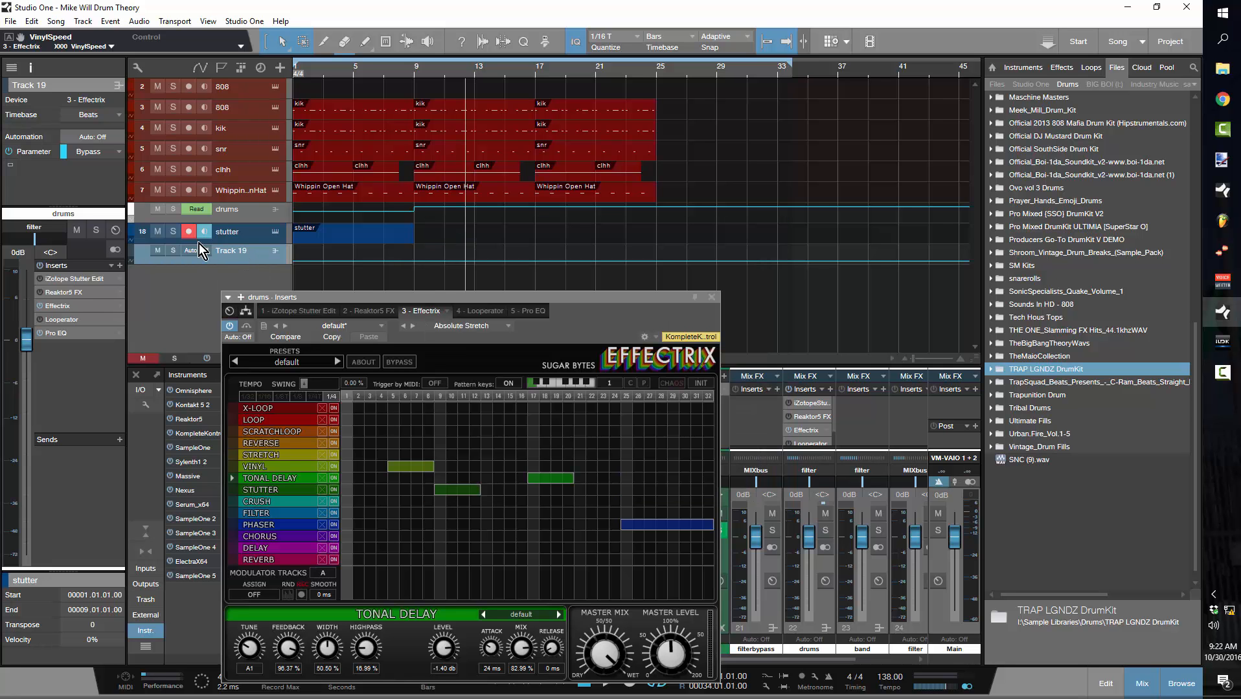
Step: Rename the new automation track "effects bypass" and close the Effectrix window
double_click(230, 250)
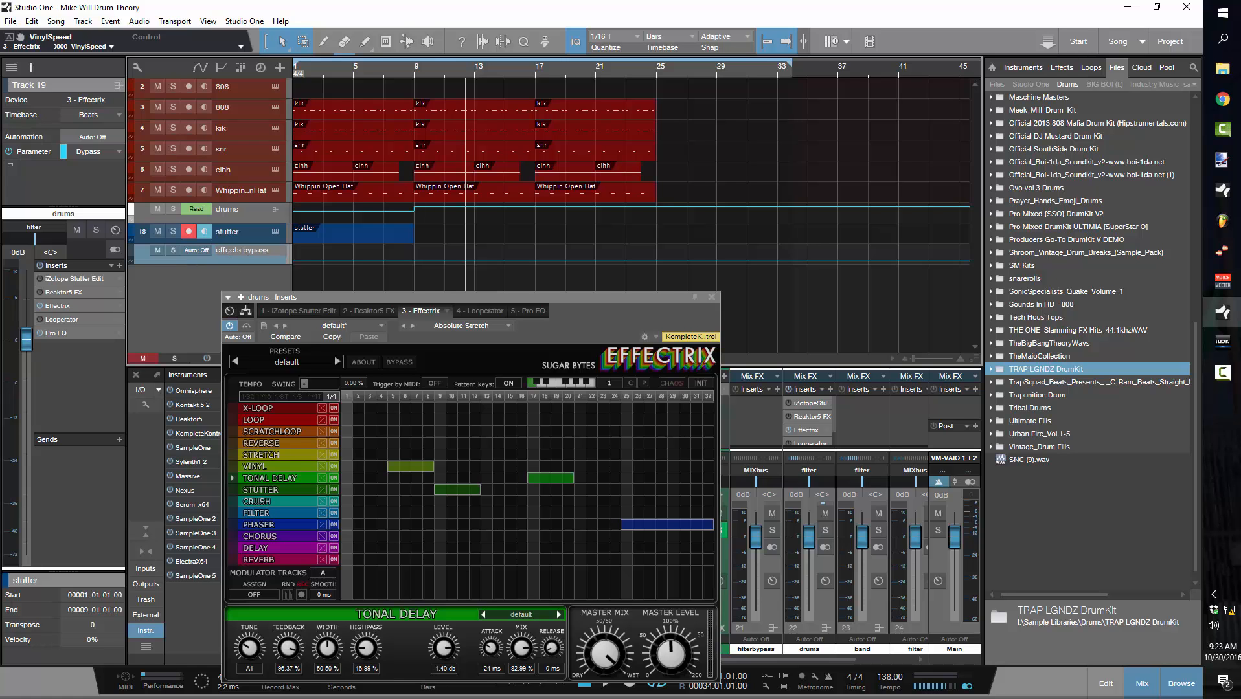
key("Return")
left_click(711, 297)
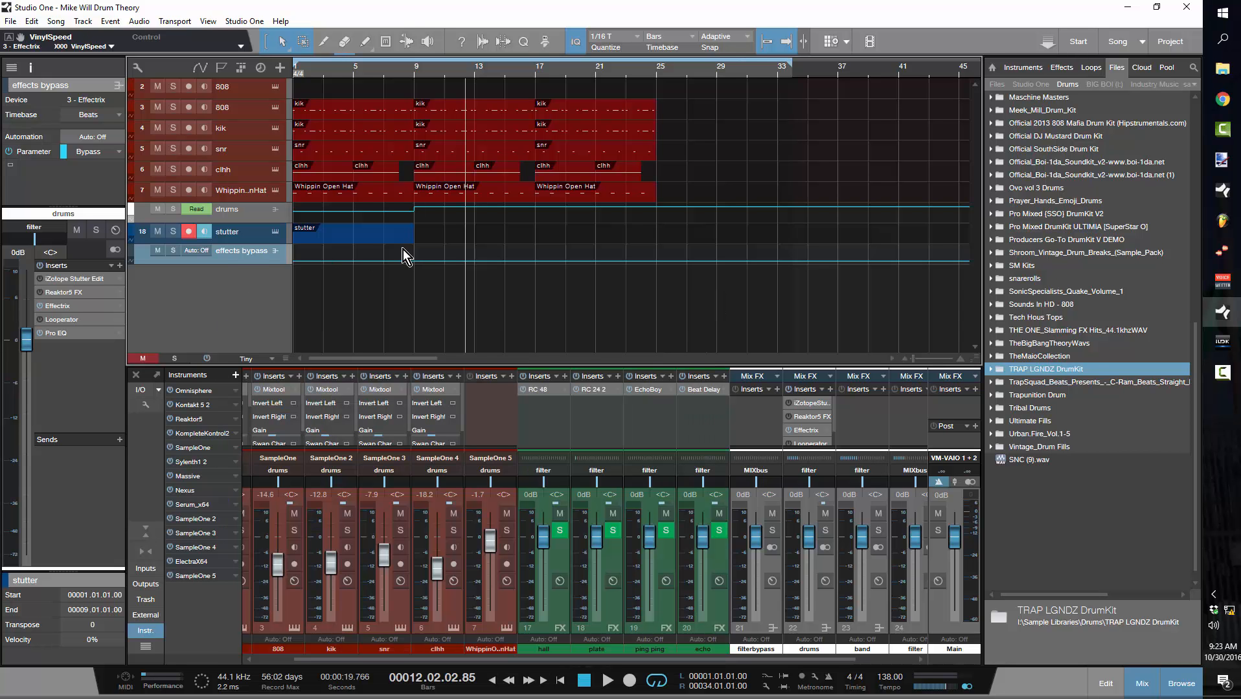
Step: Automate the Effectrix bypass to switch on from bar 9 and play the change starting at bar 6
left_click_drag(422, 262, 423, 246)
left_click(375, 69)
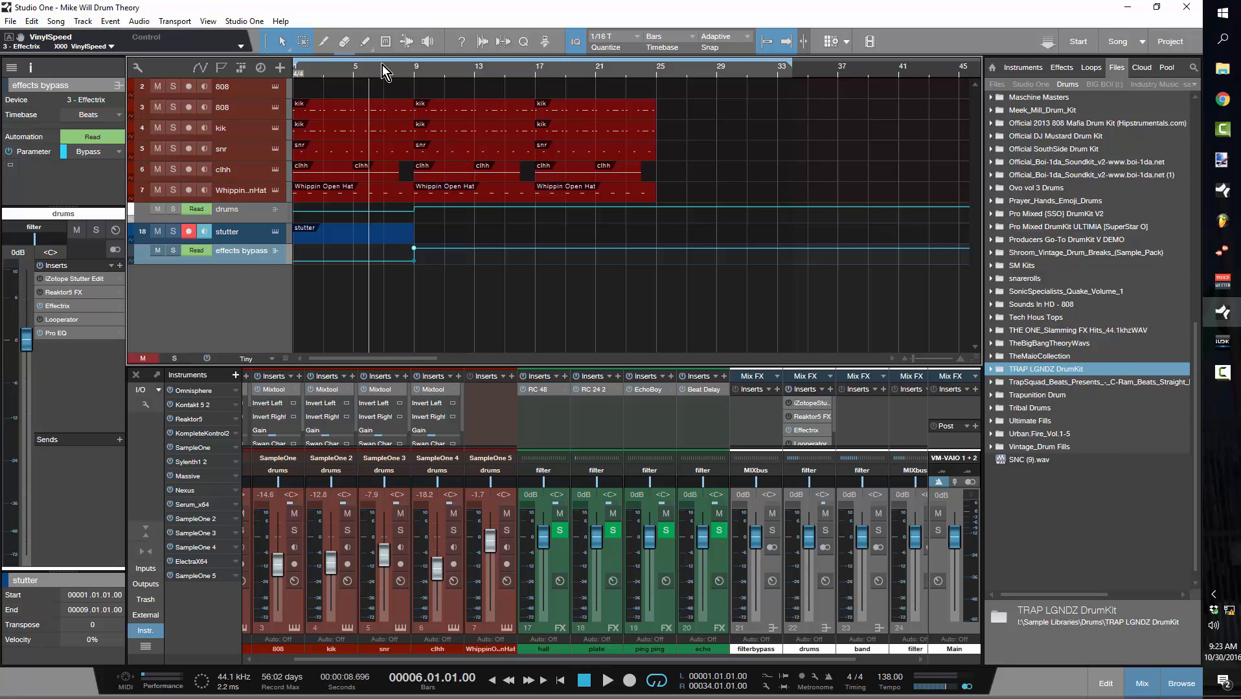
key("space")
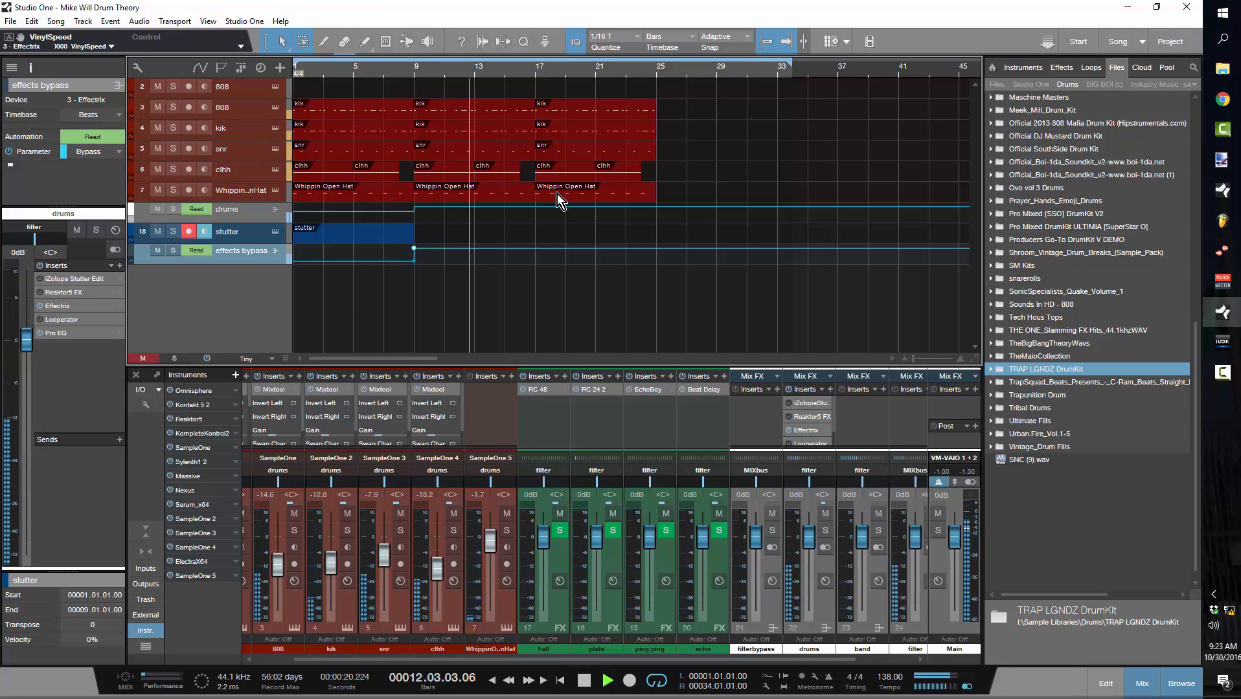
key("space")
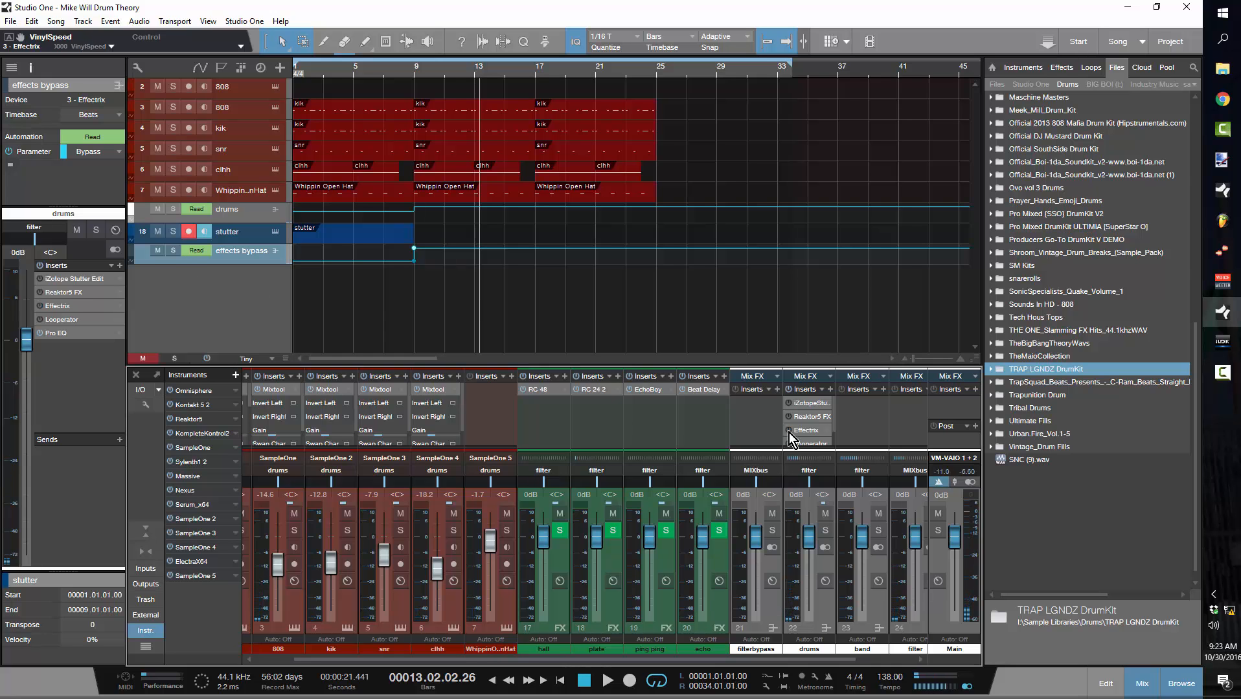
Step: Move the effects bypass automation point to the start of the song and return the playhead to bar 1
left_click(386, 230)
left_click_drag(410, 263, 280, 241)
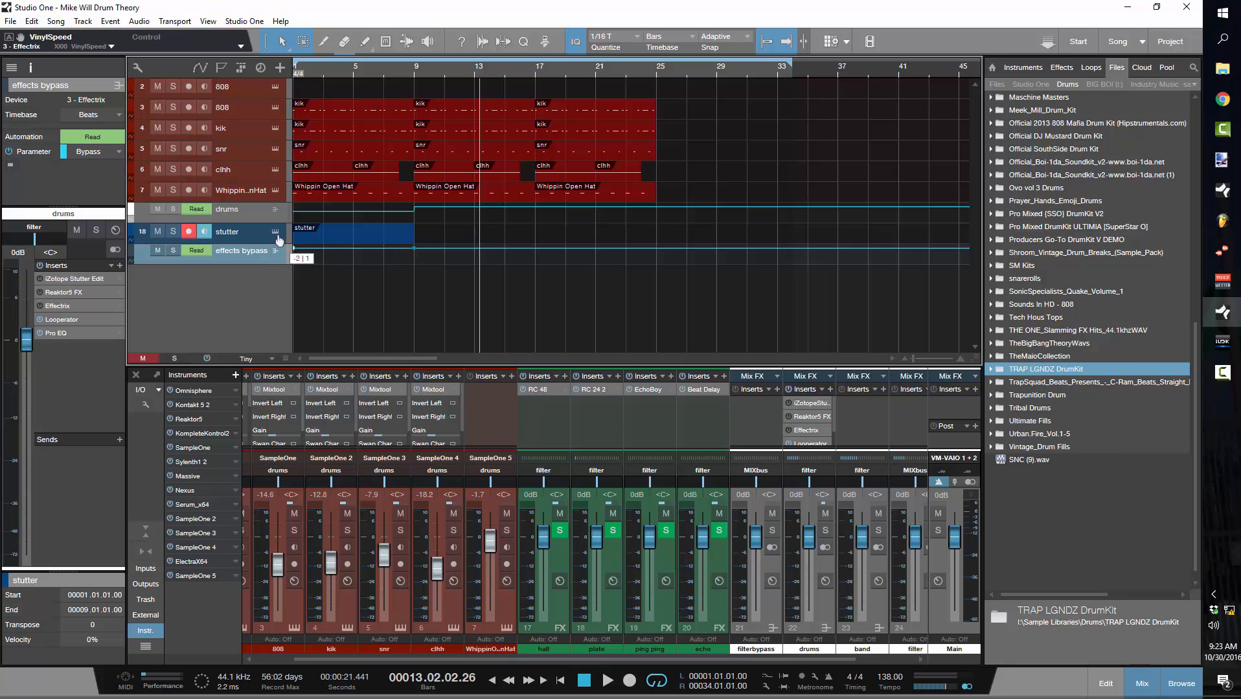
key("comma")
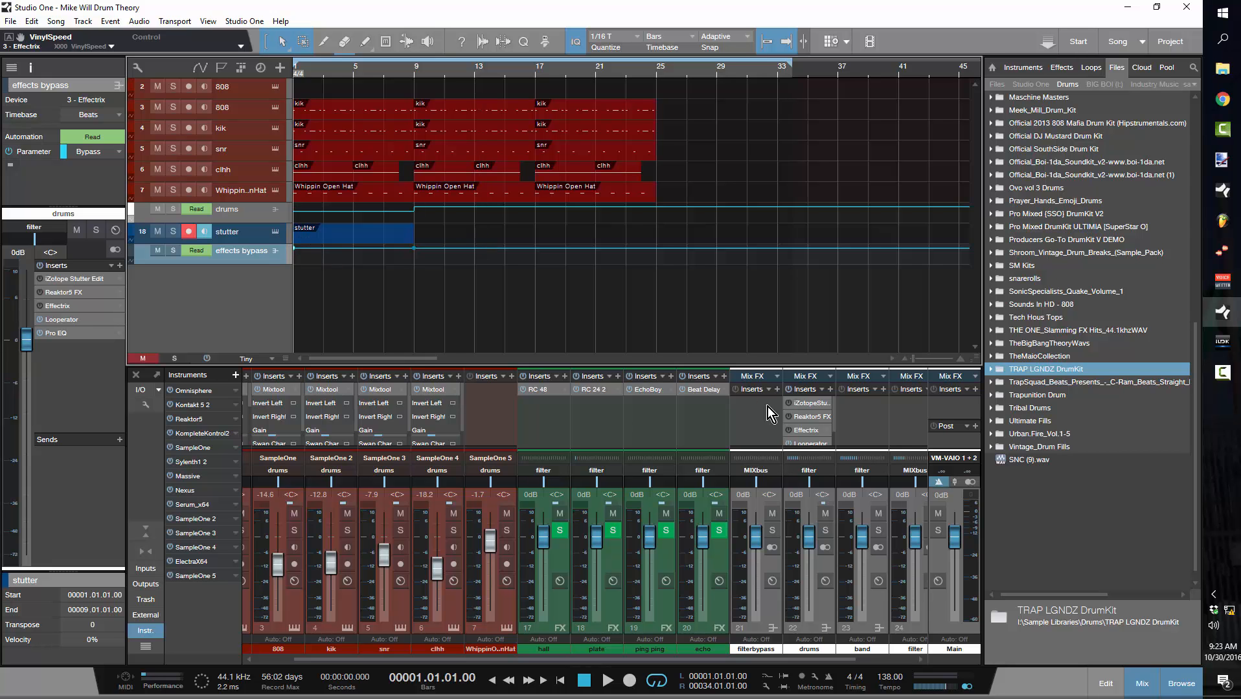
Step: Open Looperator on the drums bus and play the beat through its default pattern from bar 1
left_click(807, 444)
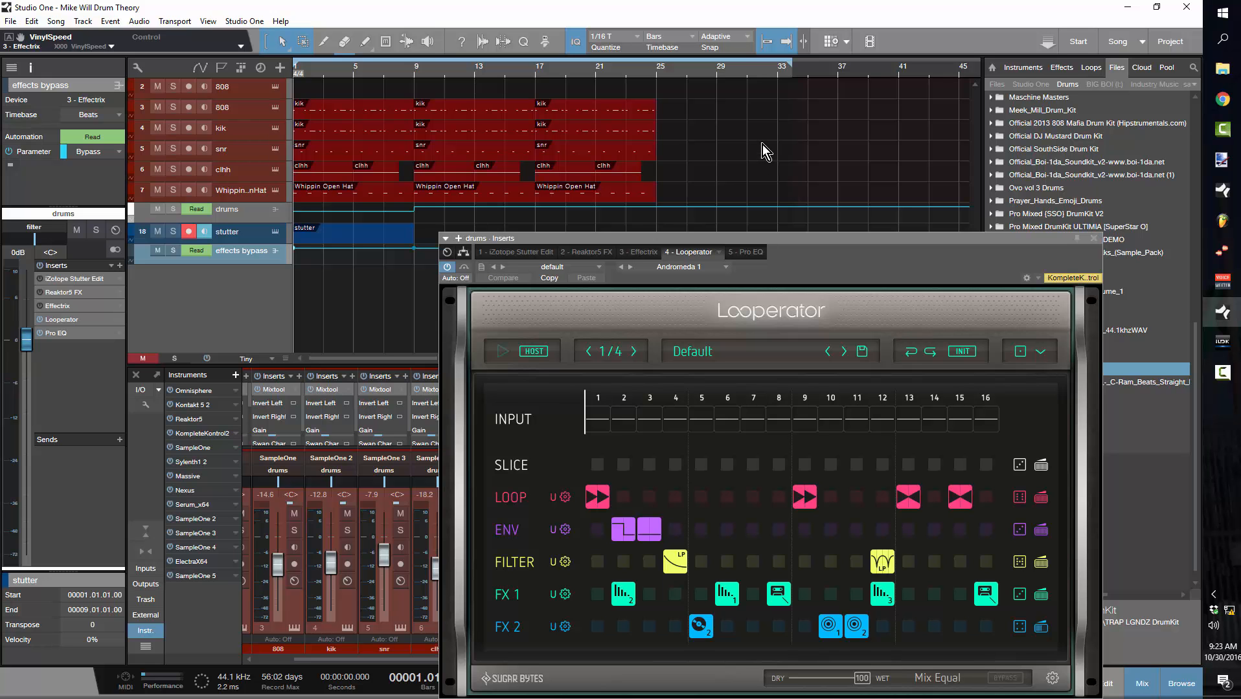
key("space")
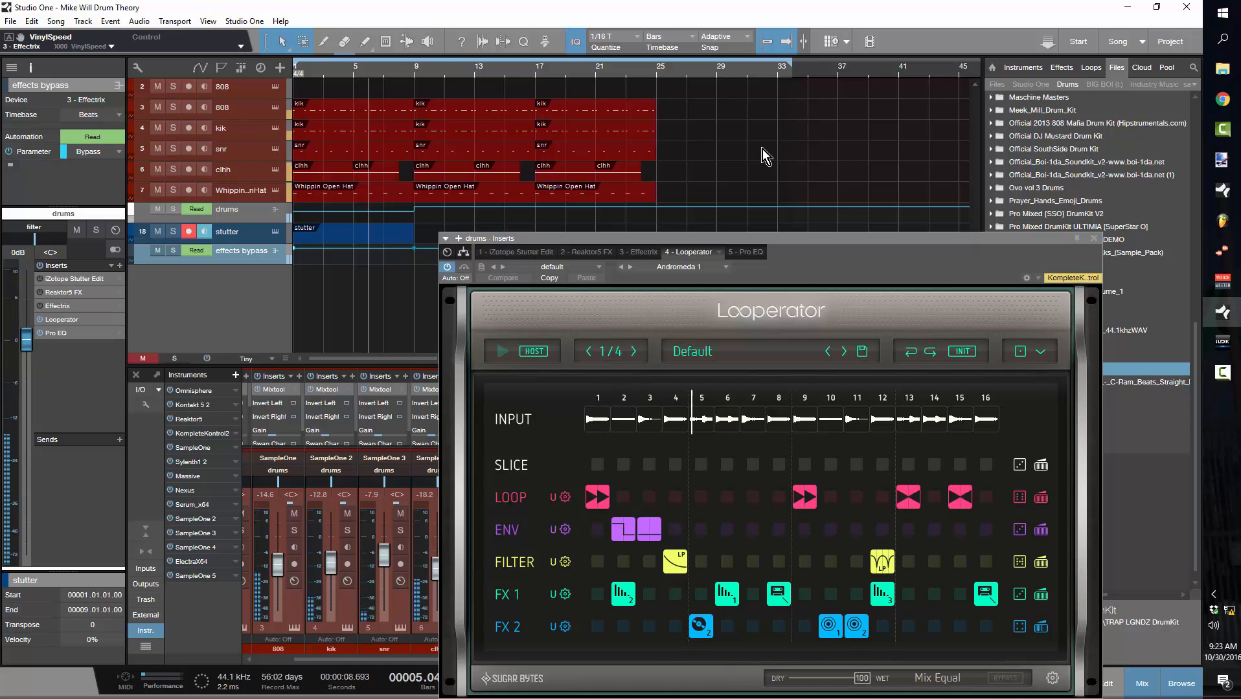
key("space")
Step: Add Looperator's Bypass parameter to a new automation track
left_click(460, 278)
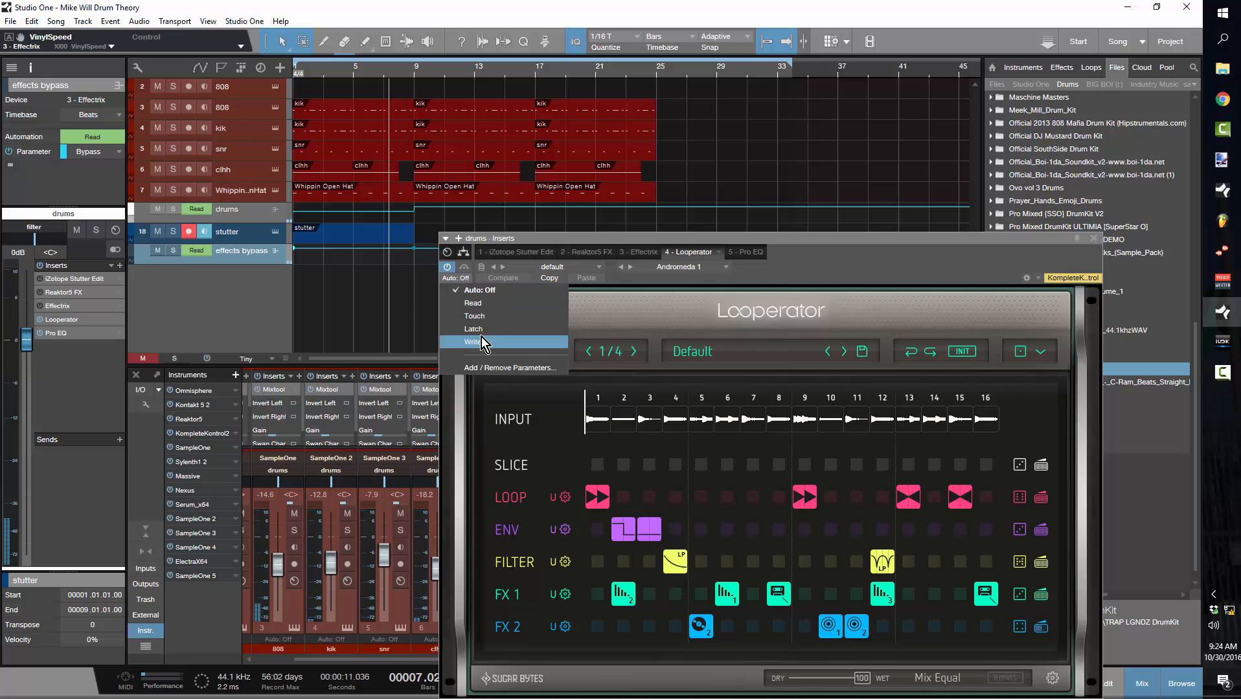
left_click(489, 370)
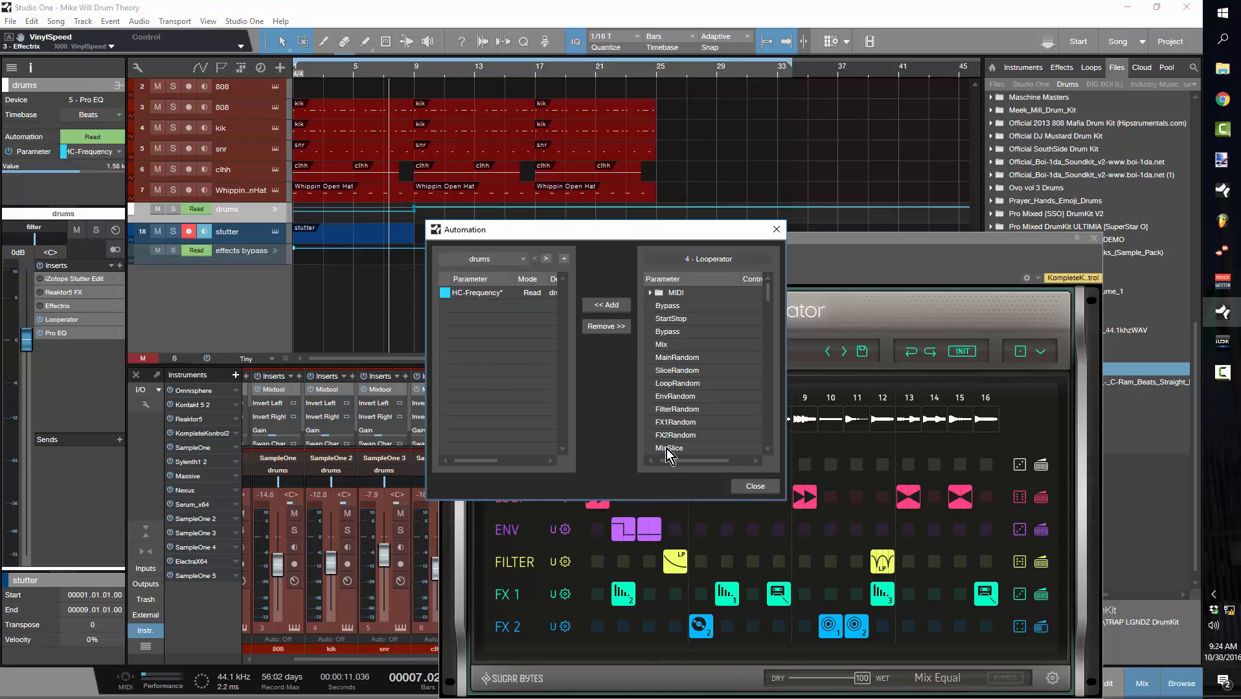
left_click(667, 306)
left_click(564, 260)
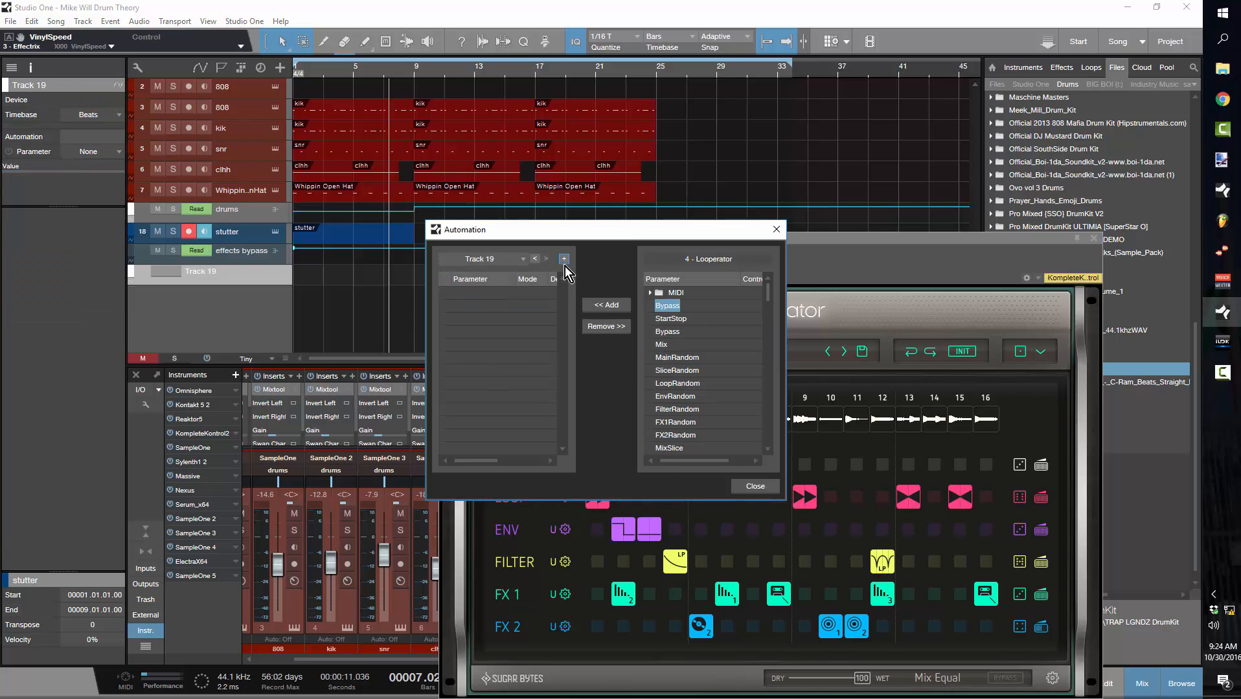
left_click(615, 307)
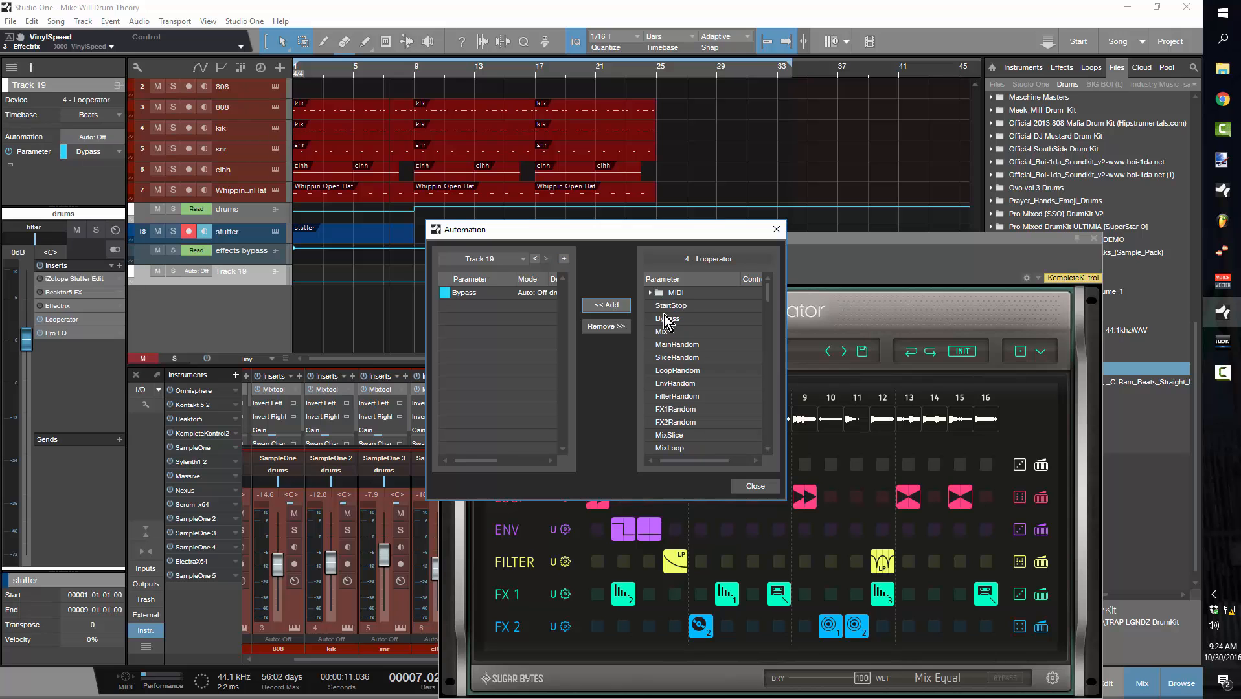
Step: Draw Looperator's Bypass automation so it stays low from the song start and steps up at bar 9
left_click(776, 229)
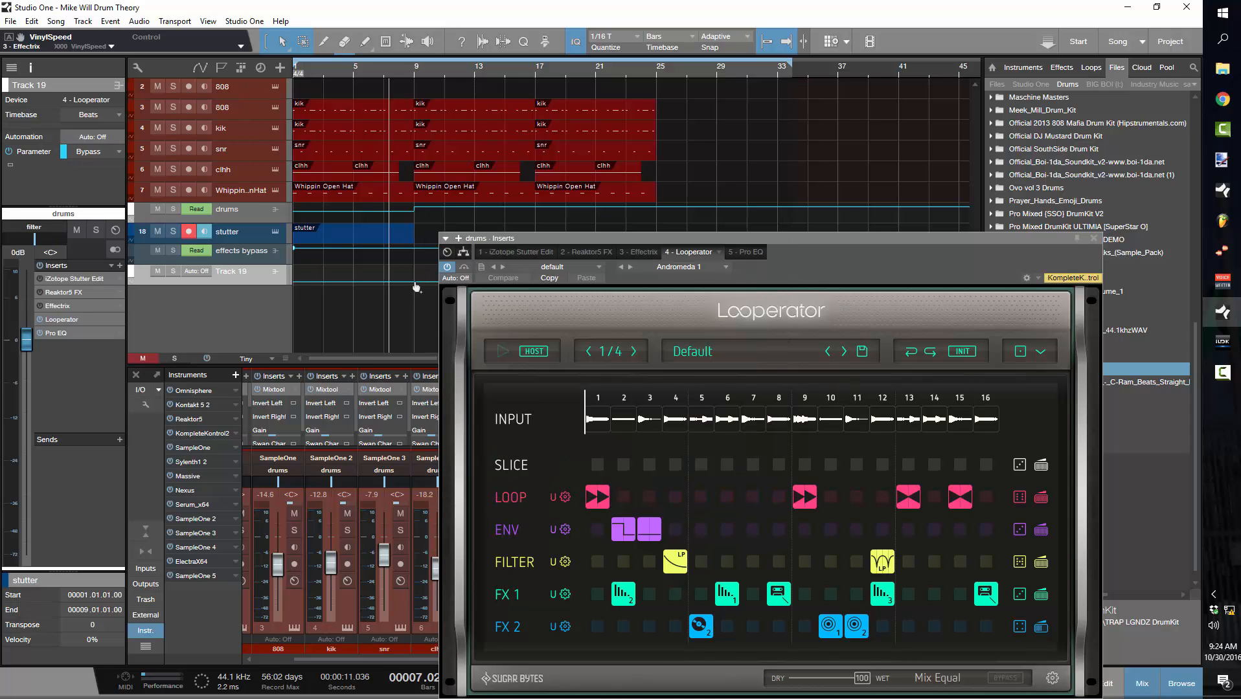
left_click(413, 281)
left_click_drag(424, 282, 419, 268)
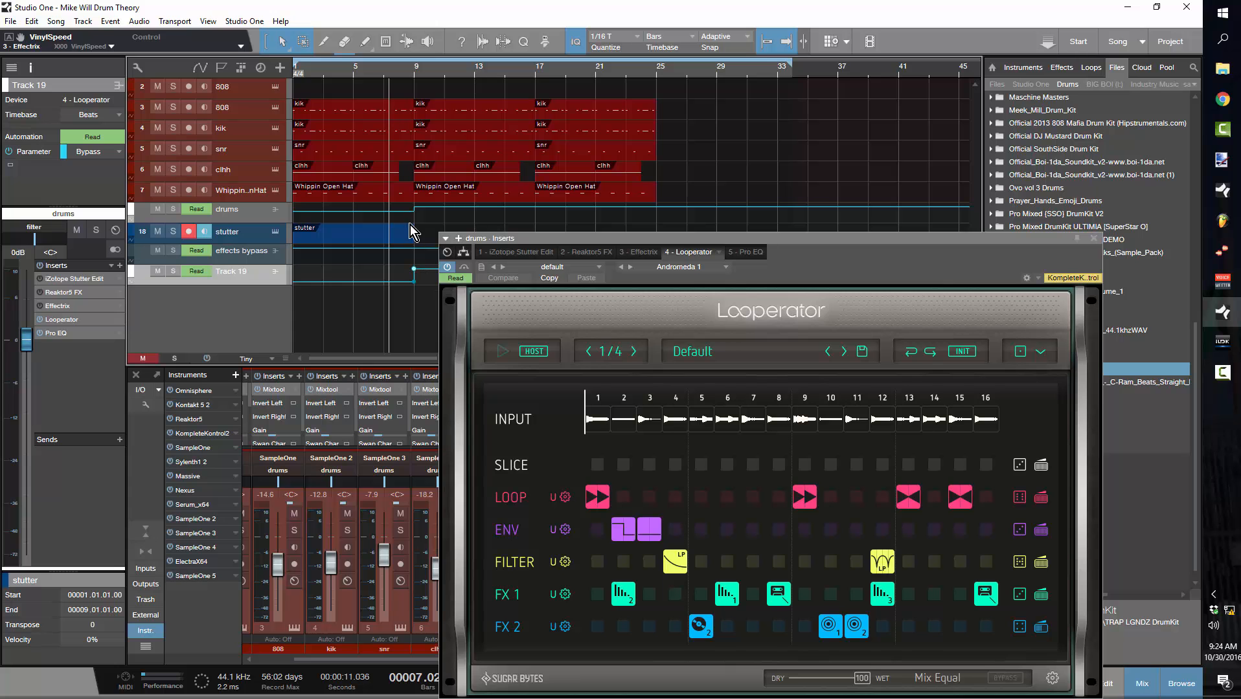
Step: Return the playhead to bar 1, close the Looperator window, and play the beat through the bypass change at bar 9
key("comma")
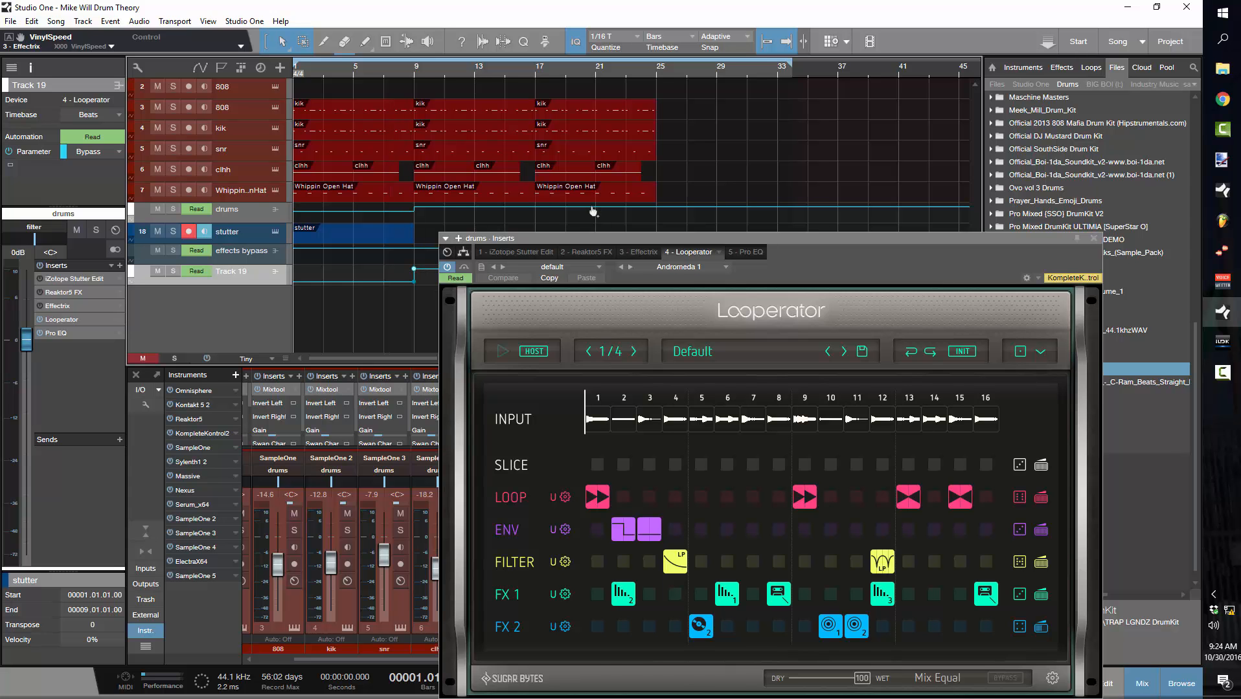
left_click(1093, 238)
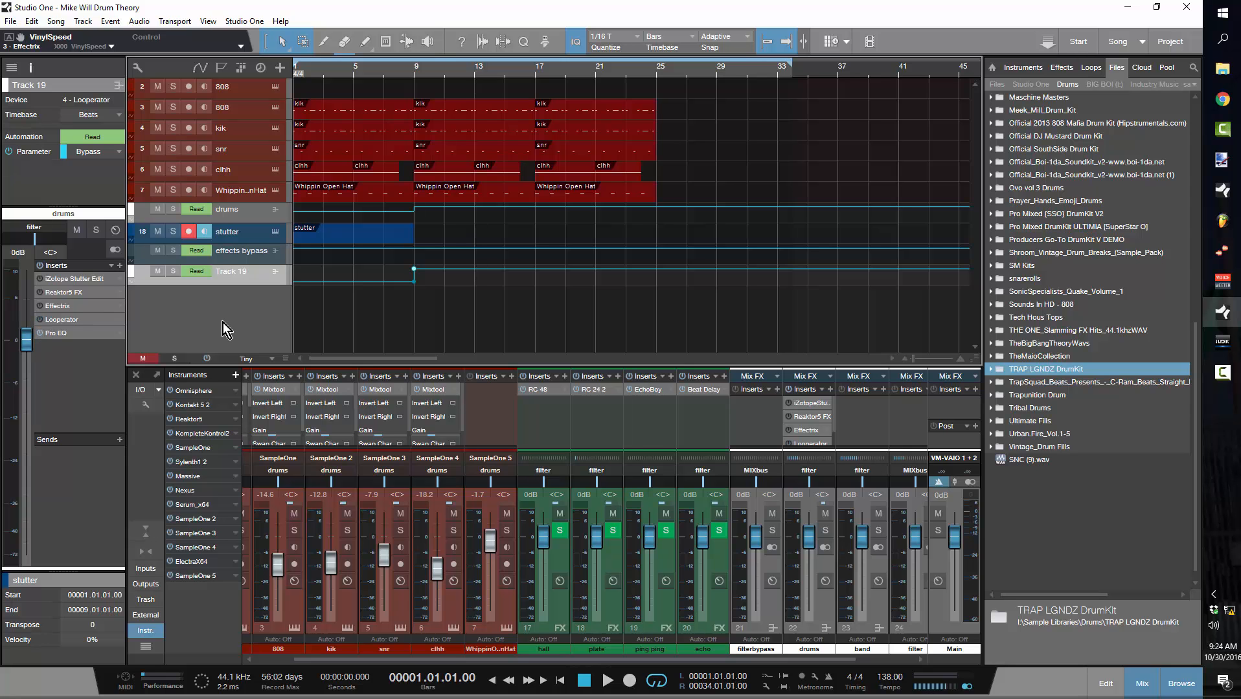
key("space")
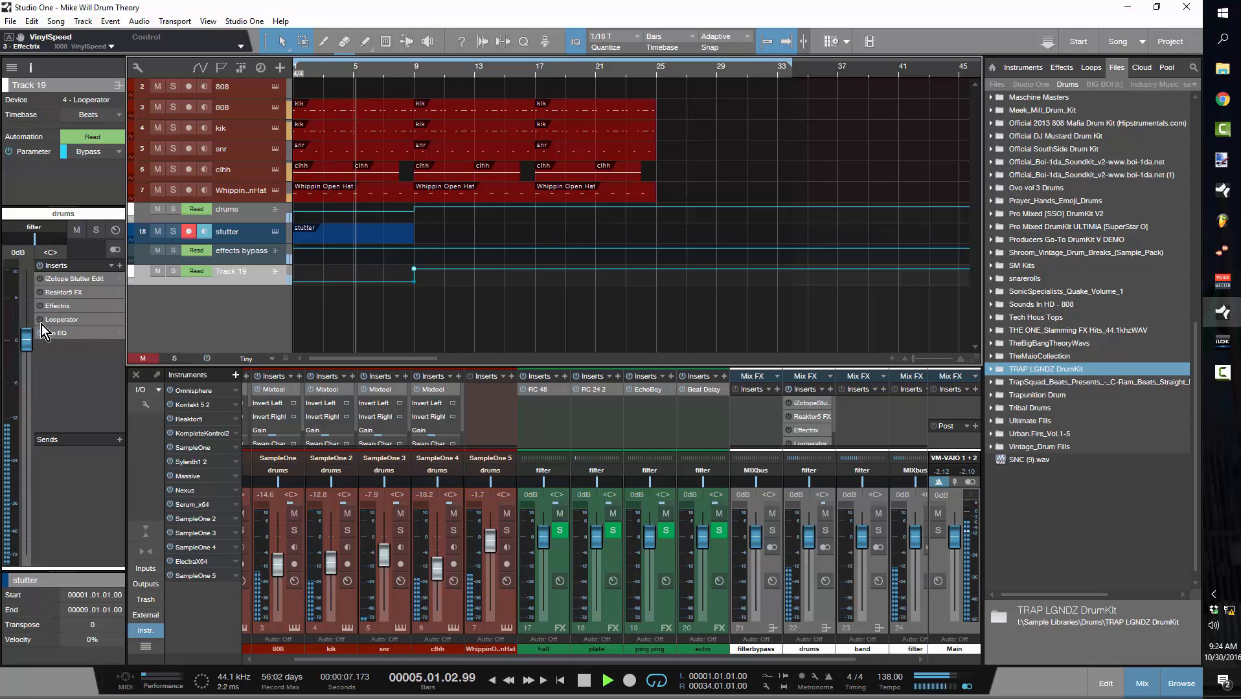
key("space")
key("space")
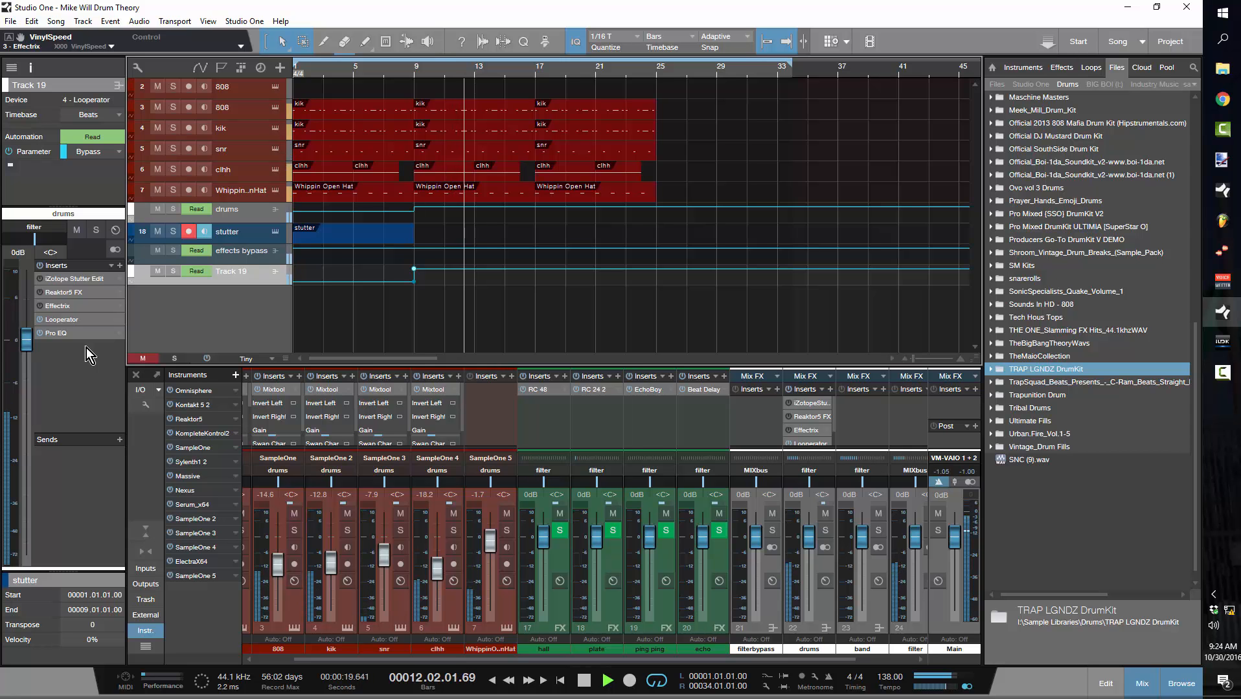
key("space")
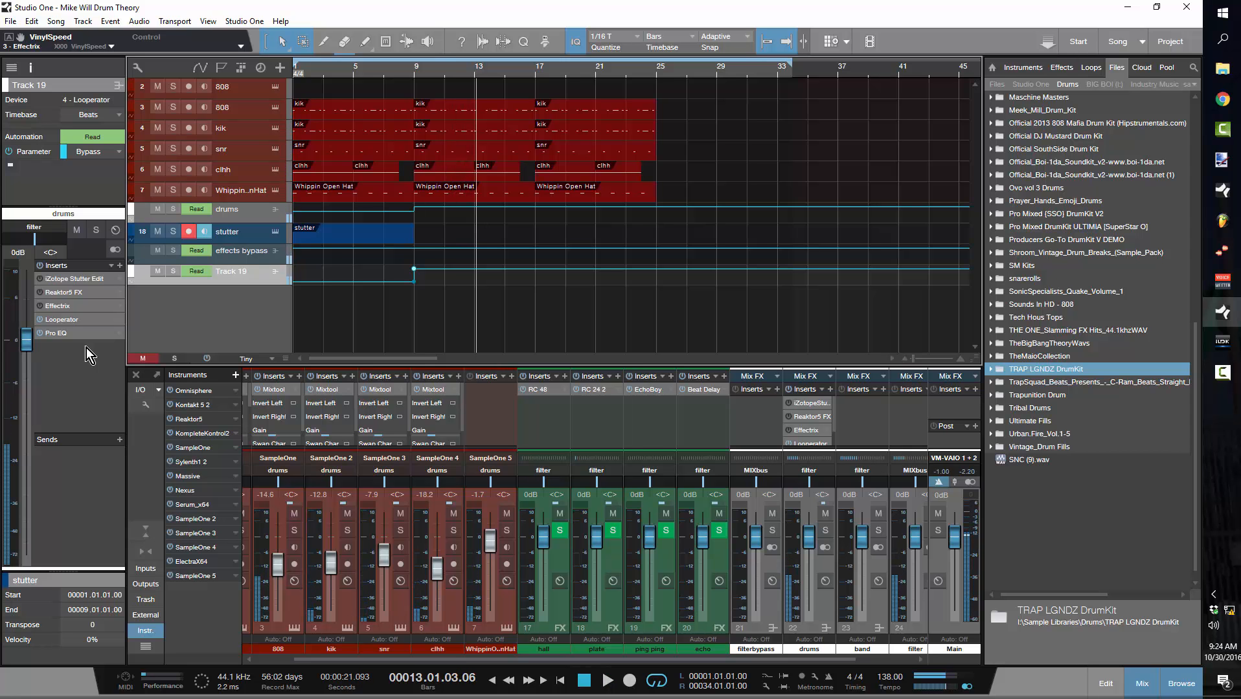